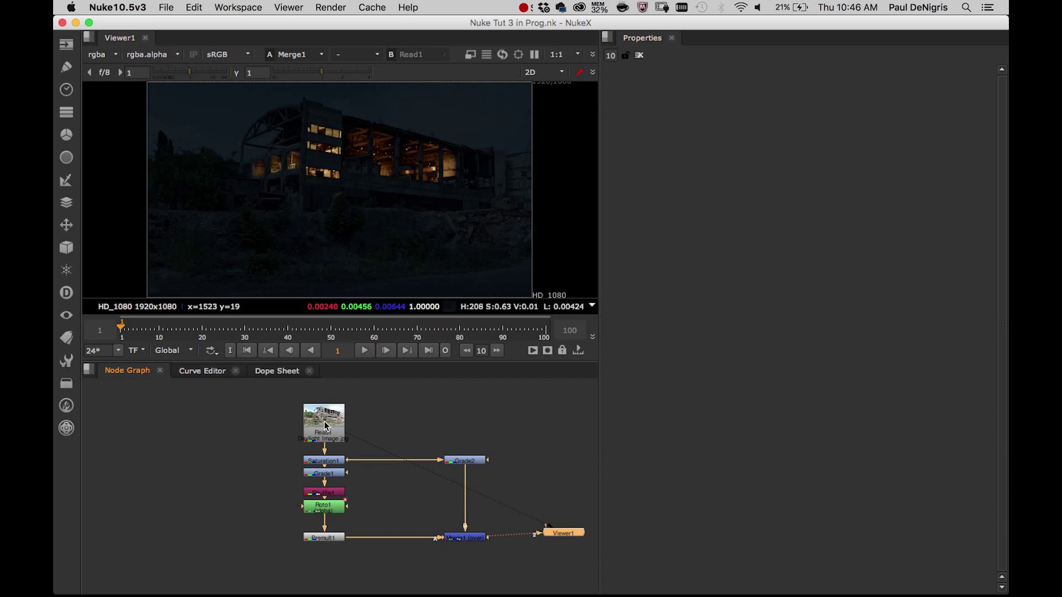
# Compare the original daylight image with the merged night composite in the enlarged viewer.
pyautogui.press('1')
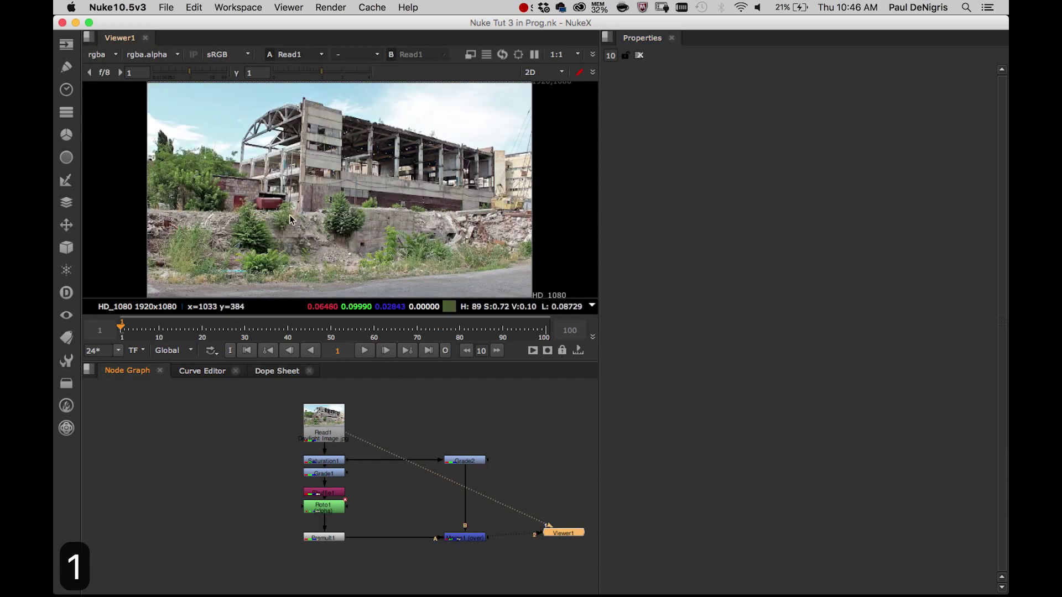
pyautogui.press('space')
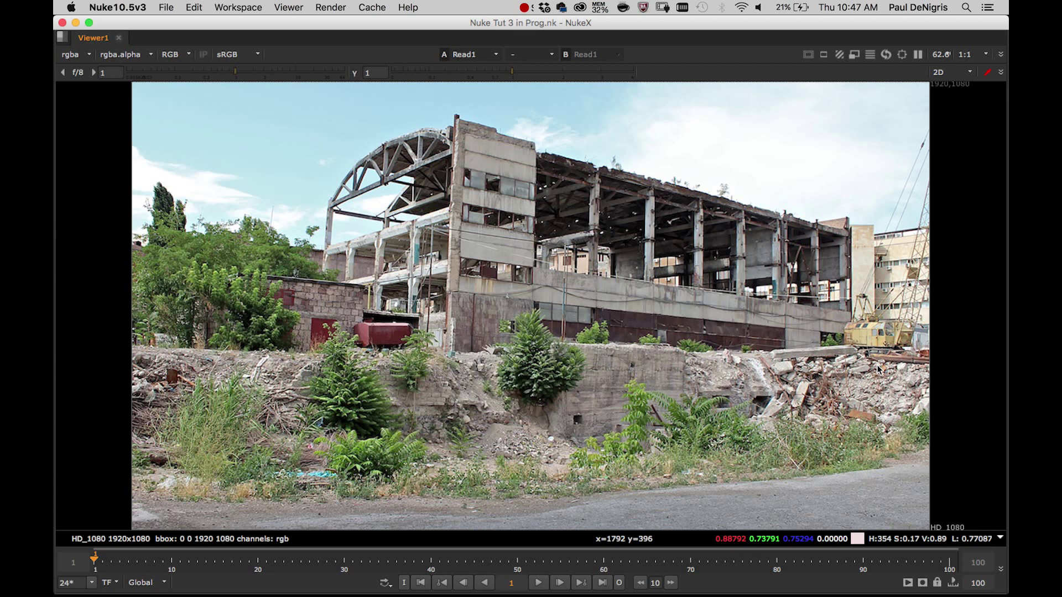
pyautogui.press('2')
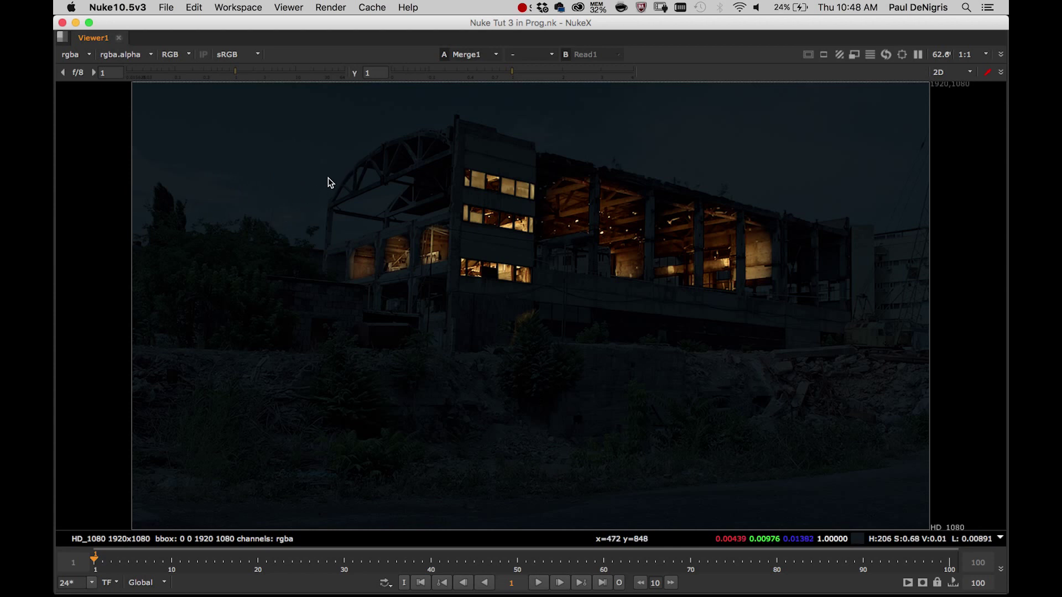
pyautogui.press('1')
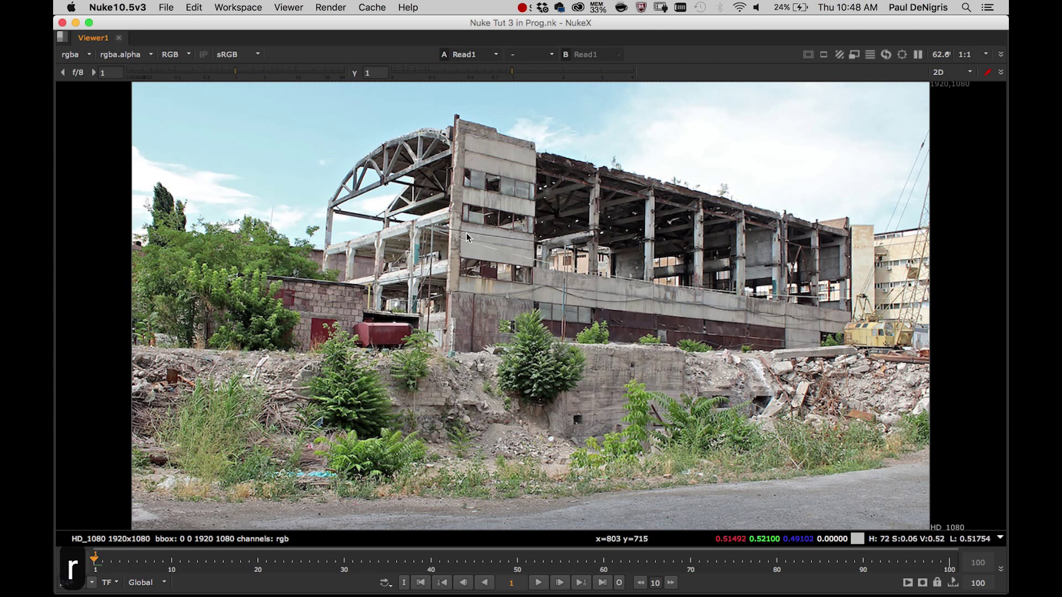
# Compare the red, green and blue channels of the daylight image for contrast between building and sky.
pyautogui.press('r')
pyautogui.press('g')
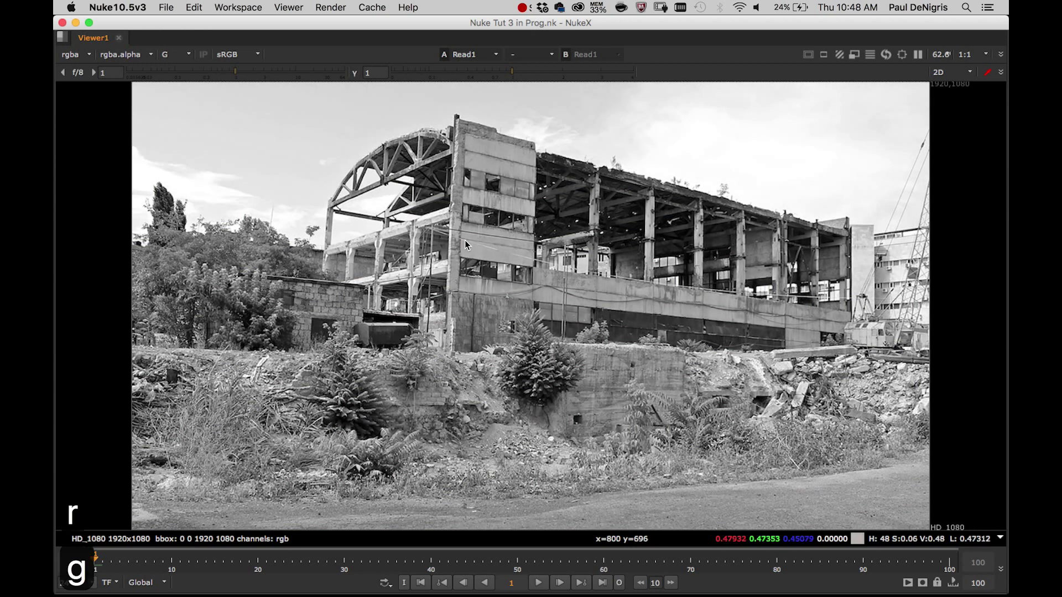
pyautogui.press('b')
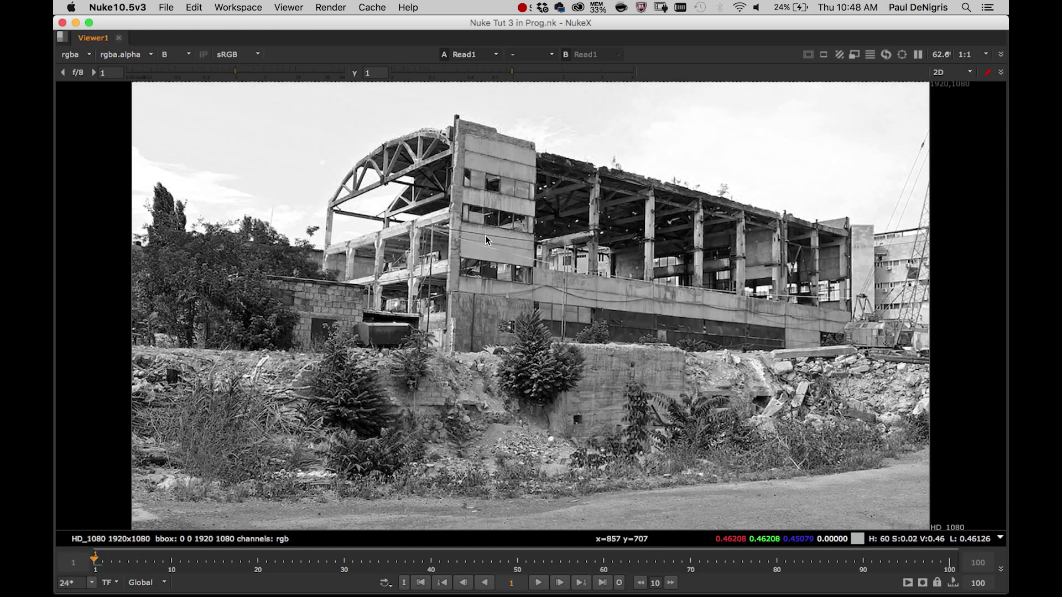
pyautogui.press('g')
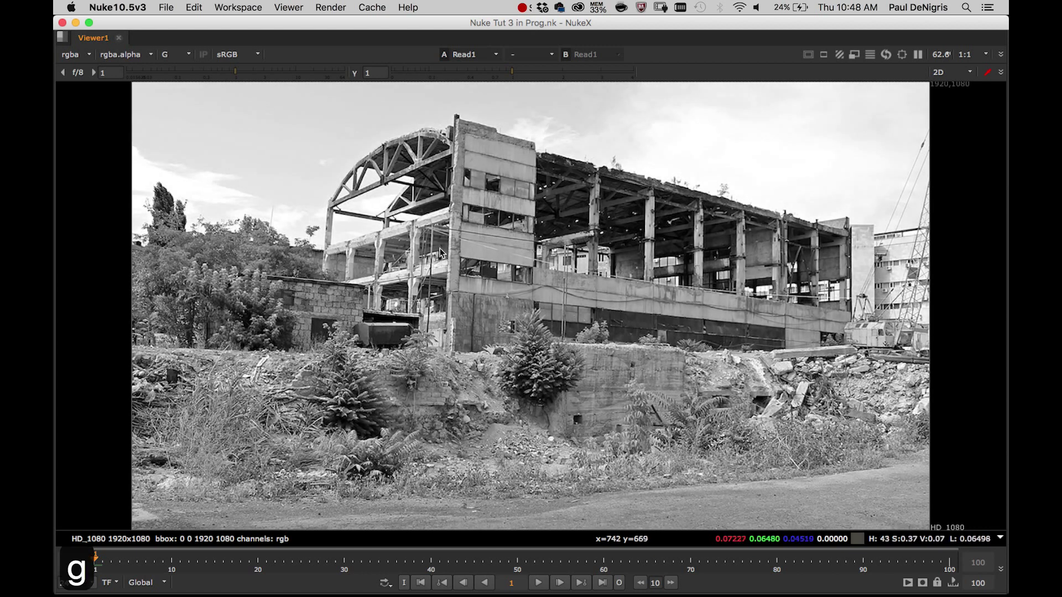
pyautogui.press('r')
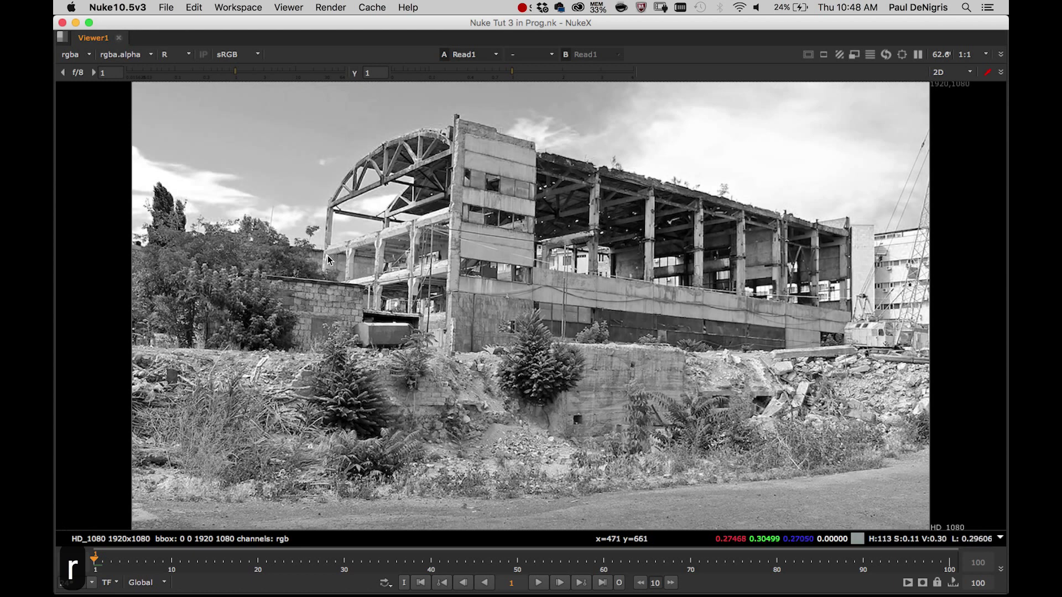
pyautogui.press('g')
pyautogui.press('b')
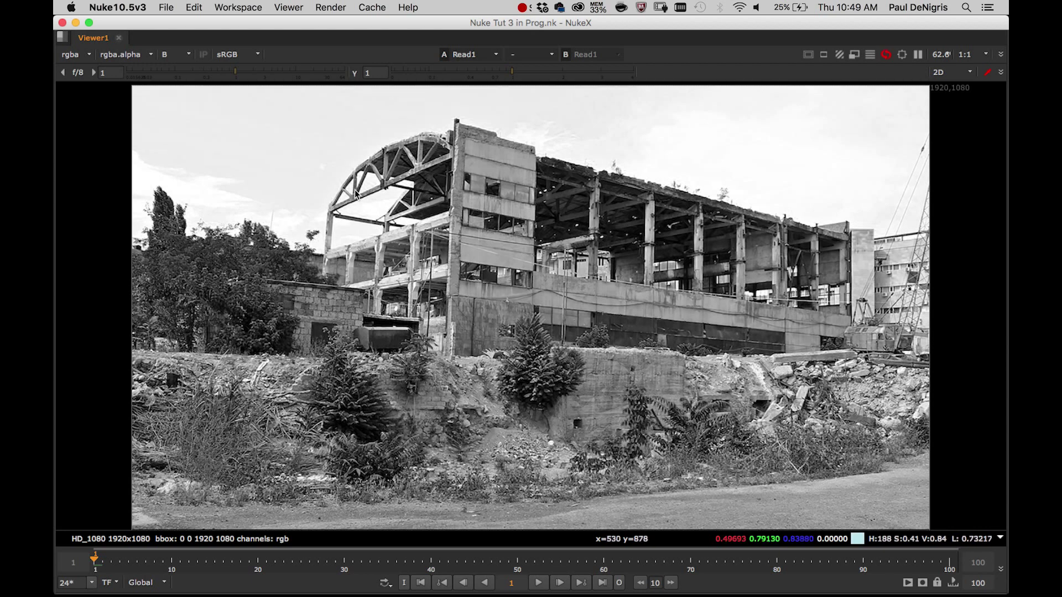
# Examine the building's roofline against the sky in the blue channel up close and return to the full-color workspace.
pyautogui.scroll(5, 424, 171)
pyautogui.moveTo(490, 160); pyautogui.dragTo(338, 251, button='middle')
pyautogui.scroll(1, 339, 251)
pyautogui.moveTo(668, 123); pyautogui.dragTo(489, 244, button='middle')
pyautogui.scroll(2, 489, 244)
pyautogui.hscroll(3, 539, 192)
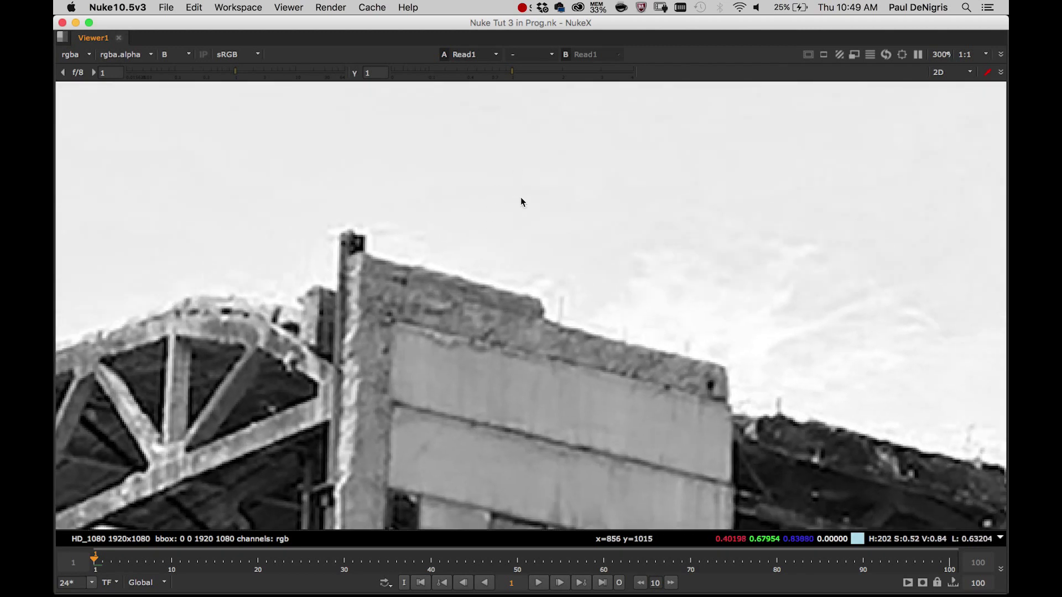
pyautogui.moveTo(499, 385); pyautogui.dragTo(551, 323, button='middle')
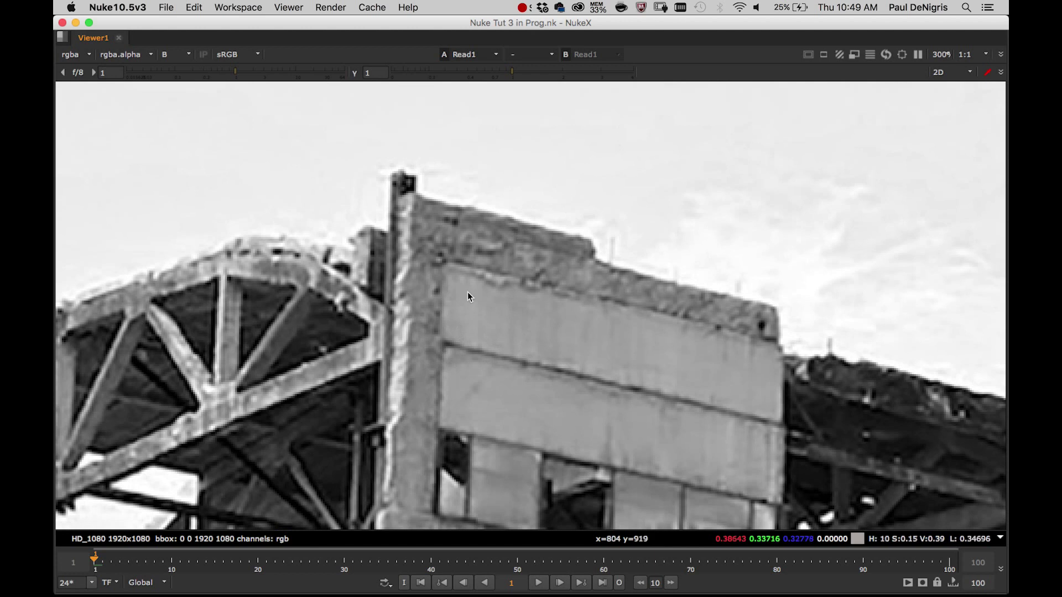
pyautogui.scroll(-10, 604, 185)
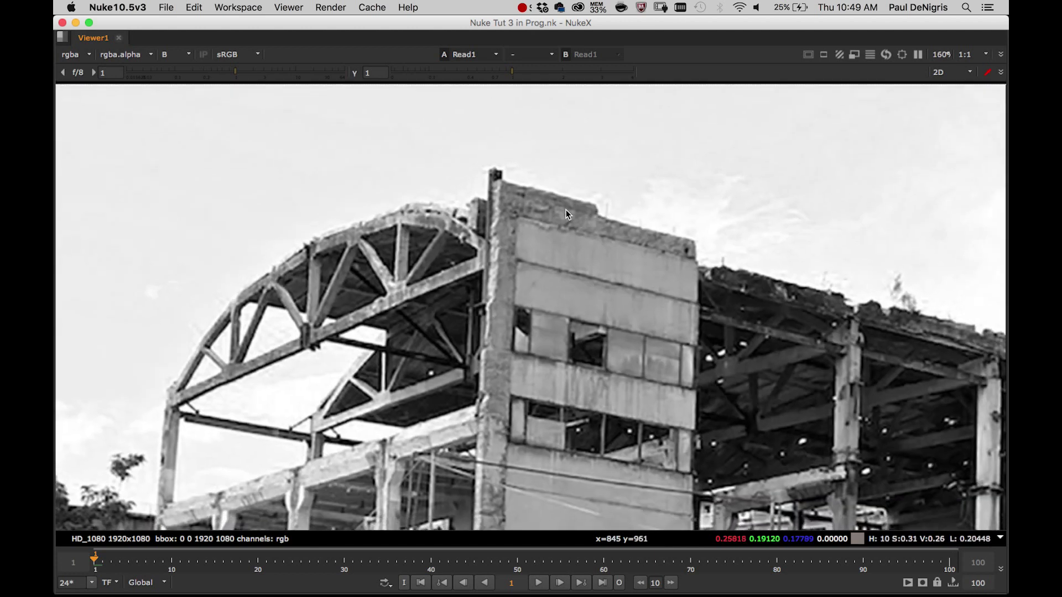
pyautogui.scroll(-2, 553, 217)
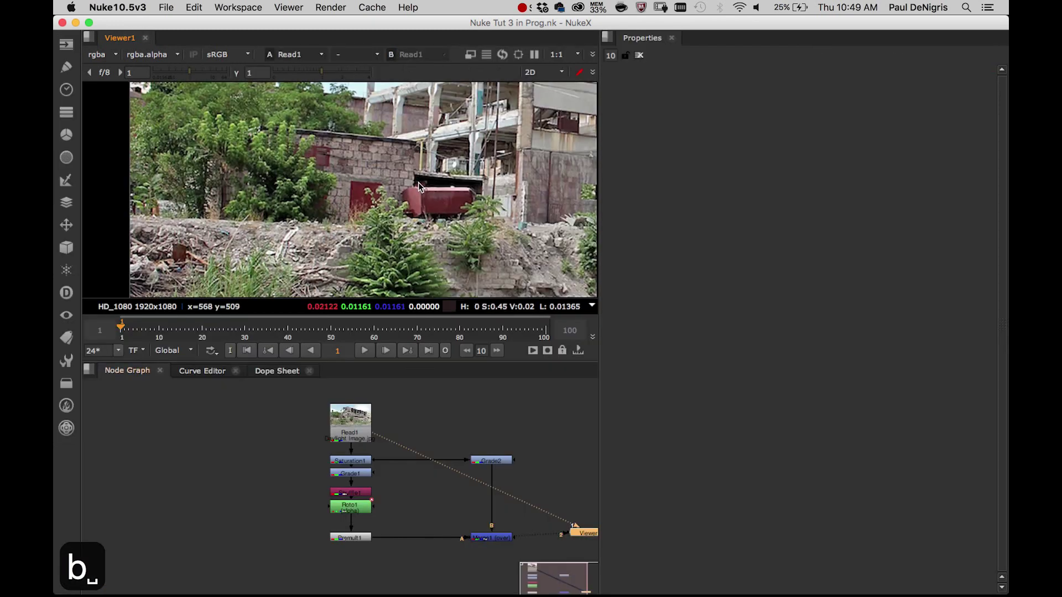
pyautogui.moveTo(441, 159); pyautogui.dragTo(377, 255, button='middle')
pyautogui.scroll(-3, 420, 194)
pyautogui.moveTo(423, 193); pyautogui.dragTo(341, 179, button='middle')
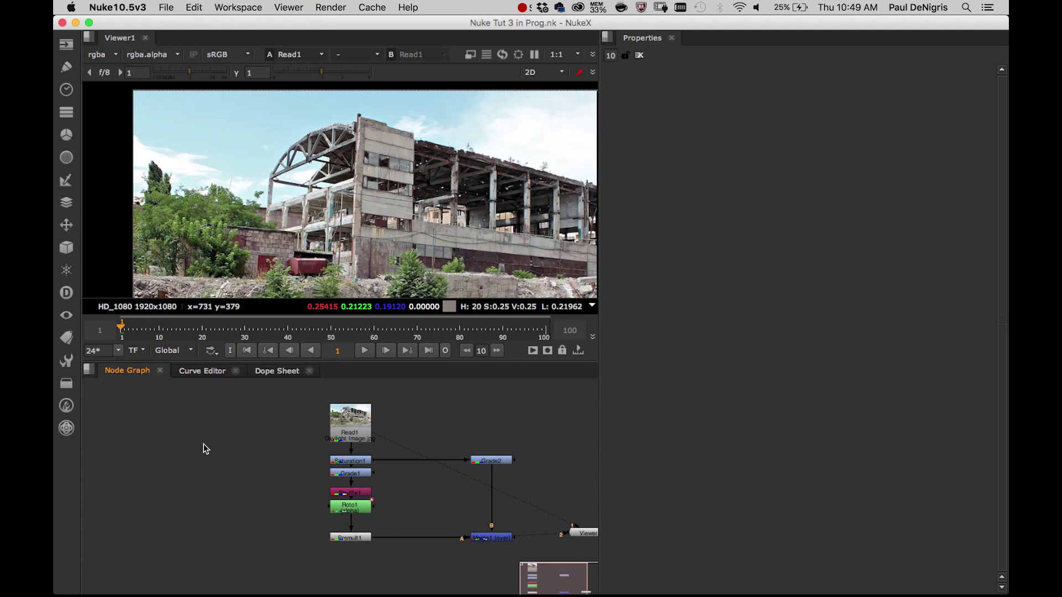
pyautogui.scroll(-1, 205, 442)
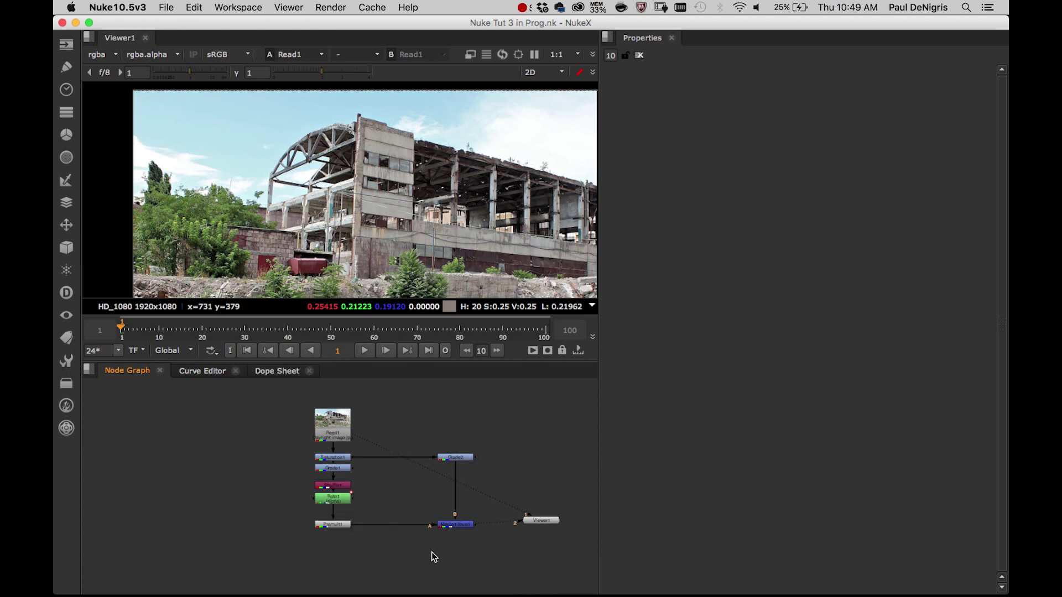
# View the merge node's night composite, fit the whole frame in the viewer and inspect its alpha channel.
pyautogui.click(457, 525)
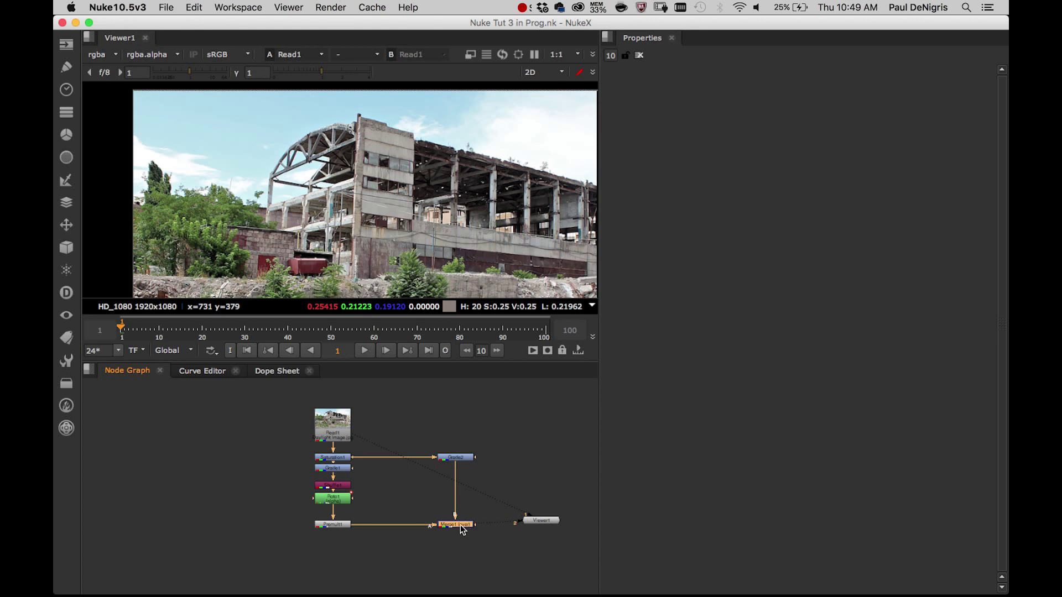
pyautogui.press('1')
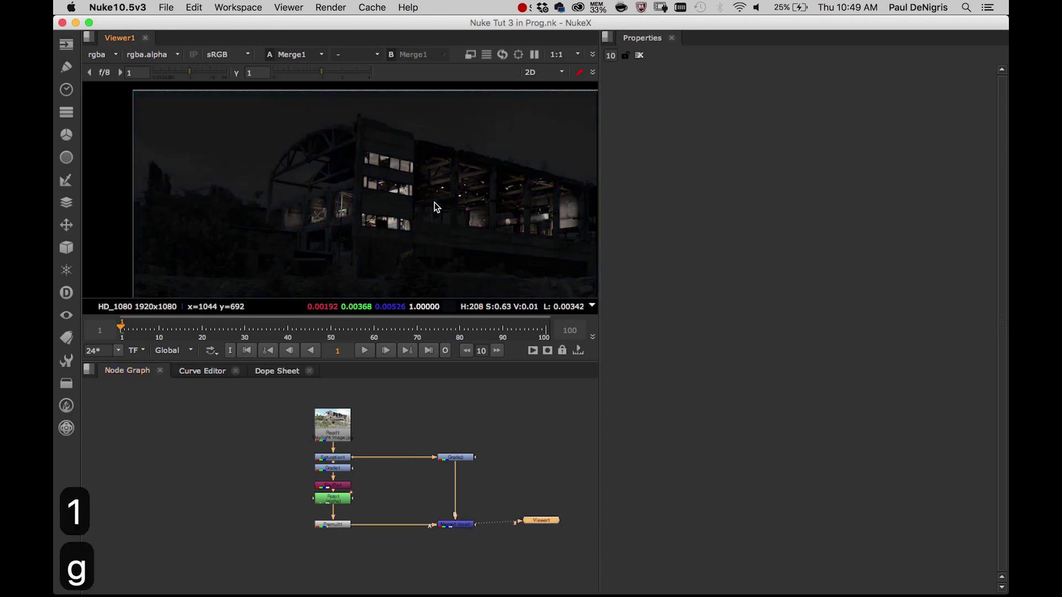
pyautogui.press('g')
pyautogui.press('h')
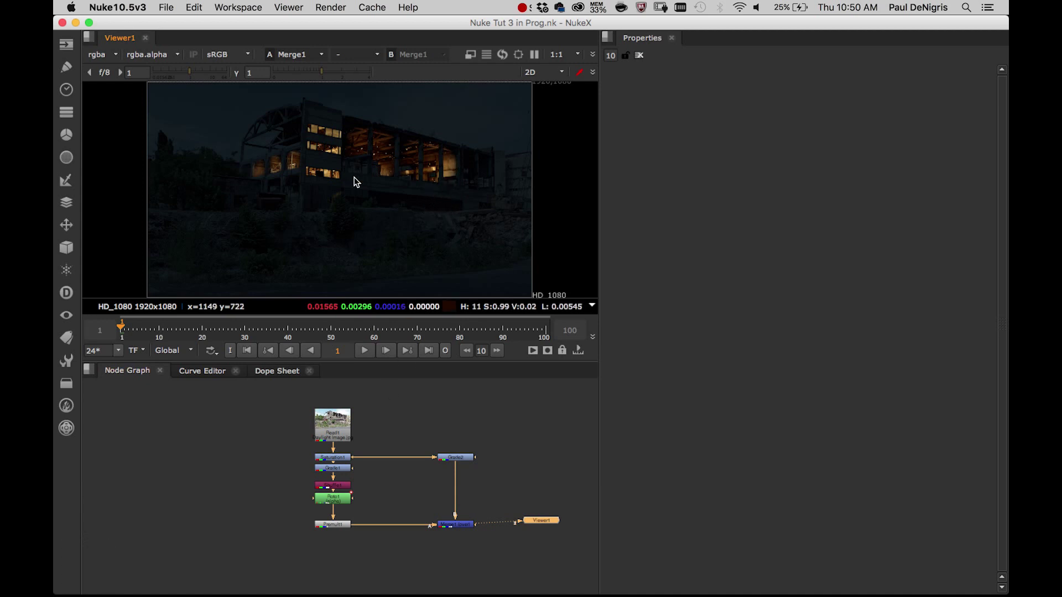
pyautogui.press('a')
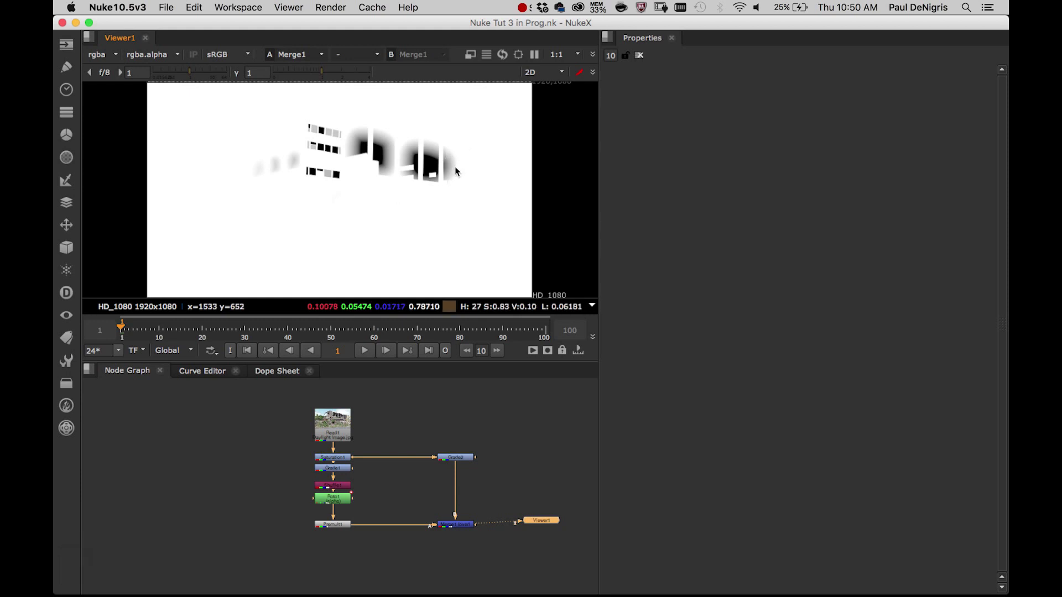
pyautogui.press('a')
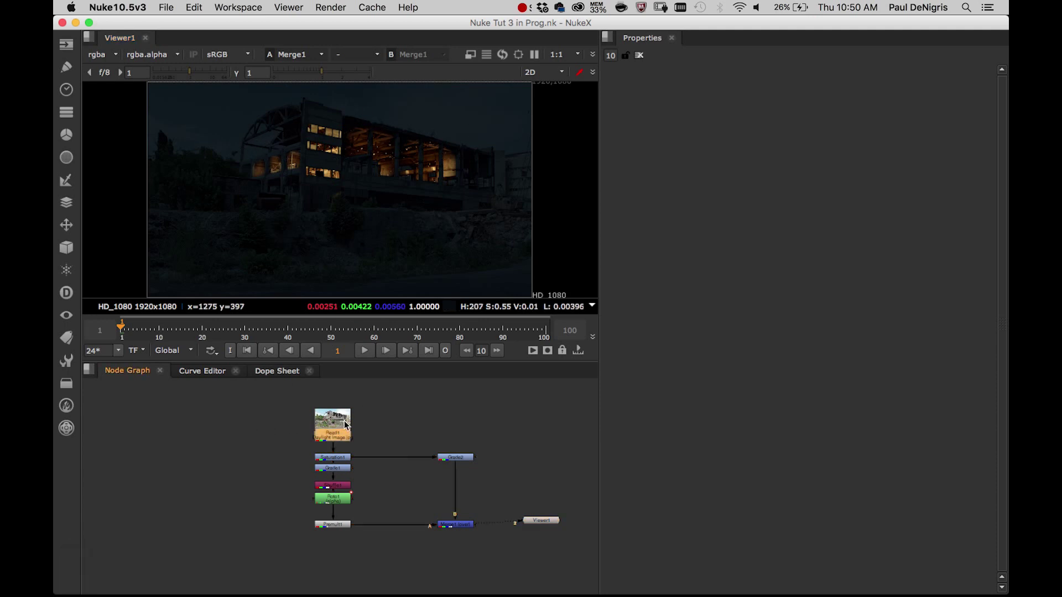
# View the daylight image and add a Keyer node beside its Read node, with the Keyer's input connected to it.
pyautogui.press('1')
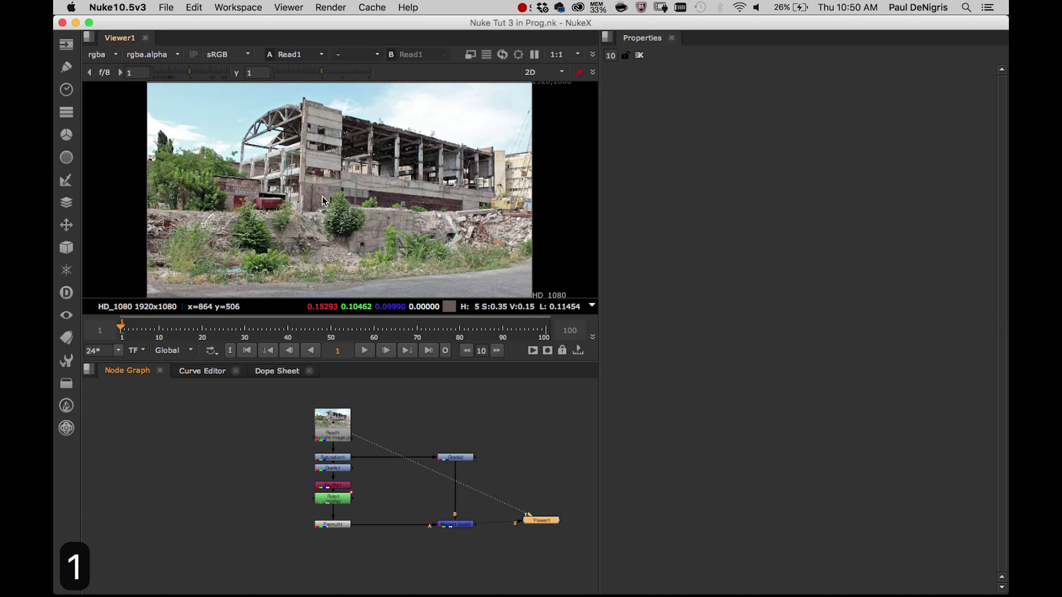
pyautogui.click(235, 440)
pyautogui.press('Tab')
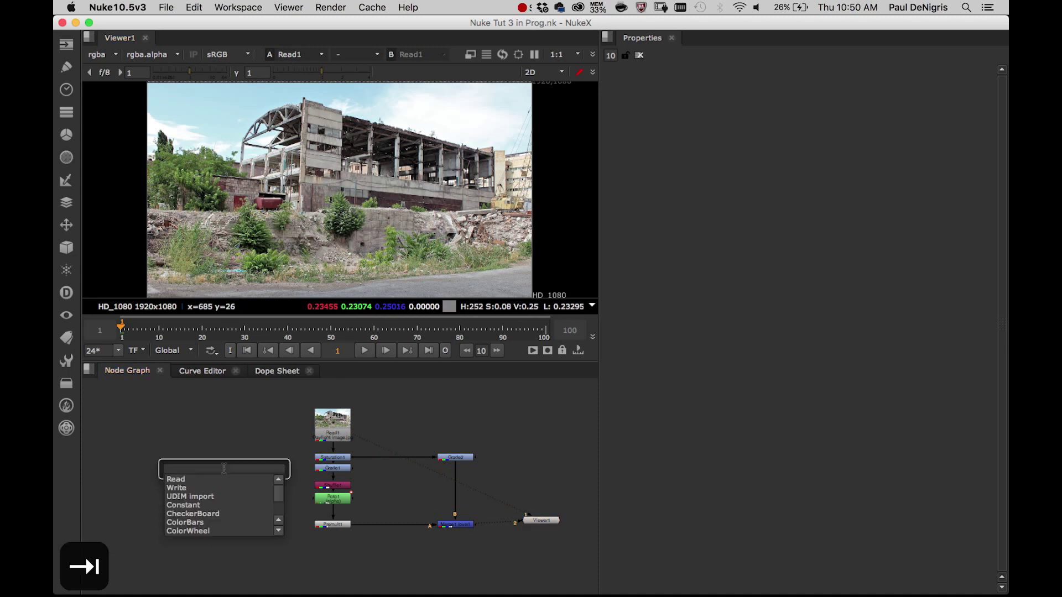
pyautogui.write('keyer')
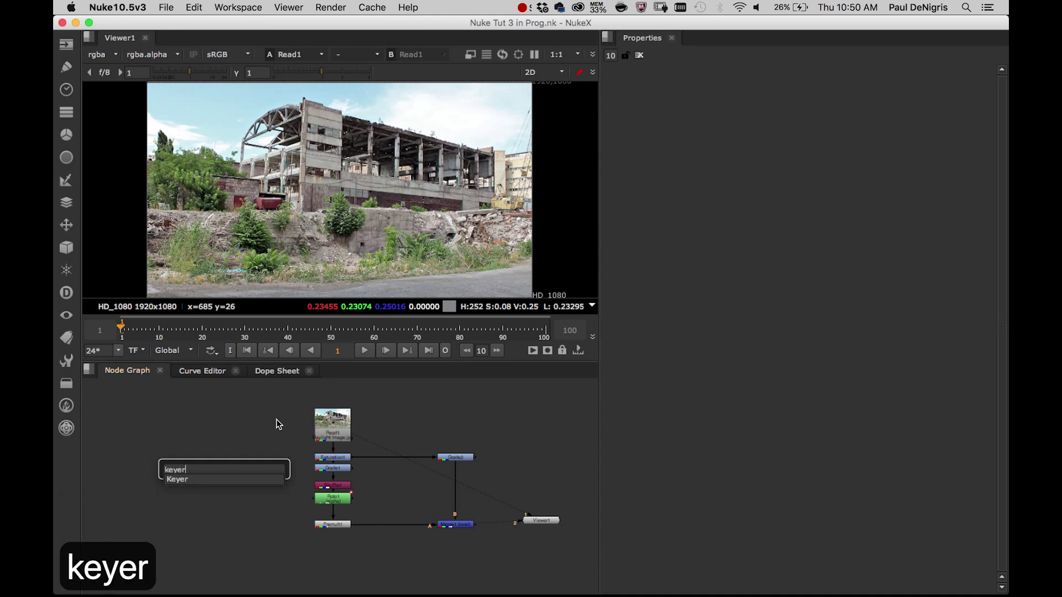
pyautogui.click(174, 482)
pyautogui.moveTo(224, 430); pyautogui.dragTo(331, 426)
pyautogui.moveTo(255, 442); pyautogui.dragTo(224, 431)
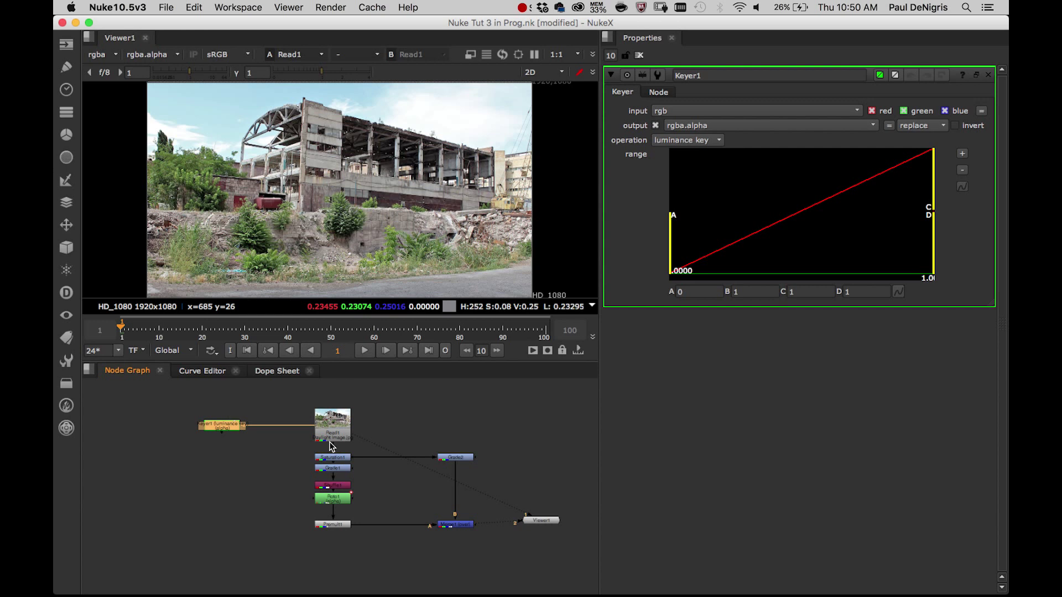
pyautogui.moveTo(230, 438)
pyautogui.mouseDown()
pyautogui.moveTo(230, 455)
pyautogui.moveTo(206, 437)
pyautogui.moveTo(215, 439)
pyautogui.mouseUp()
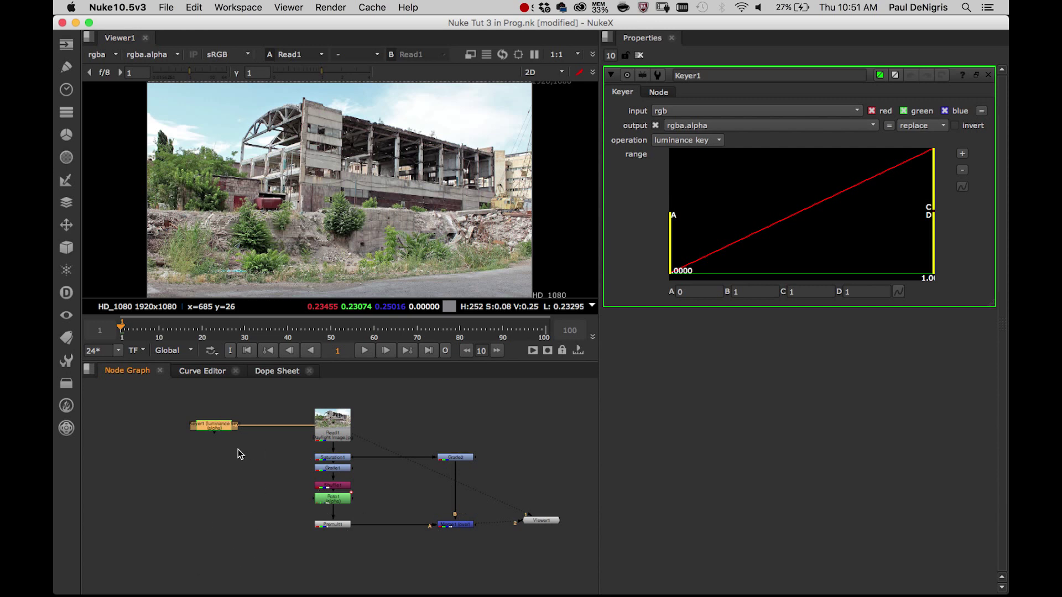
# Display the Keyer's alpha channel and raise range point A of the luminance key to about 0.491.
pyautogui.press('1')
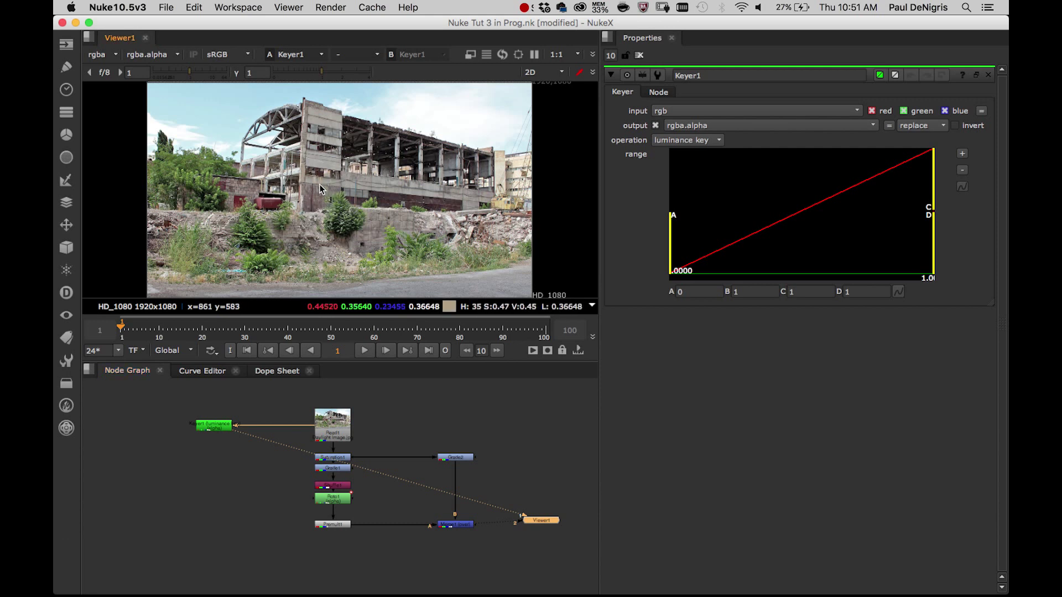
pyautogui.press('a')
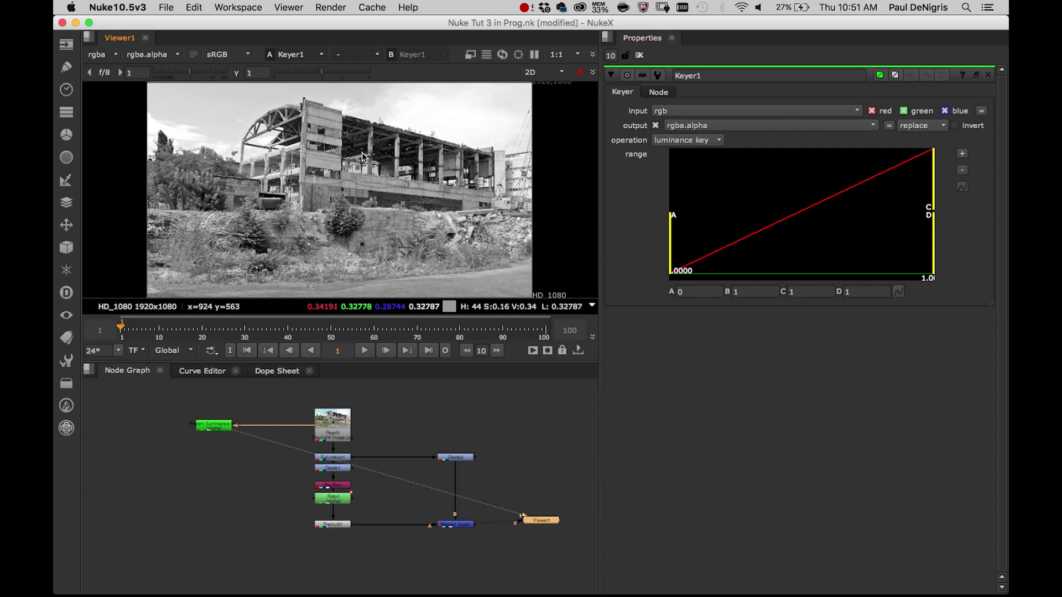
pyautogui.moveTo(673, 245); pyautogui.dragTo(855, 267)
# Examine the luminance matte's edges along the trees, the arched truss and the roofline plants.
pyautogui.scroll(3, 344, 188)
pyautogui.scroll(3, 344, 185)
pyautogui.moveTo(344, 184); pyautogui.dragTo(409, 187, button='middle')
pyautogui.scroll(-1, 378, 174)
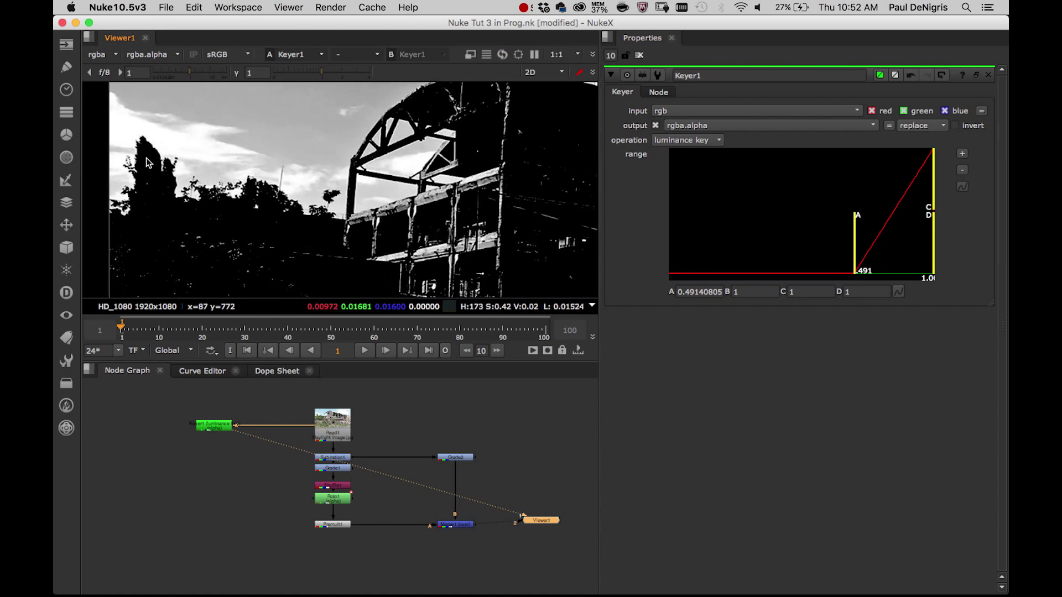
pyautogui.moveTo(409, 139); pyautogui.dragTo(260, 166, button='middle')
pyautogui.moveTo(408, 180); pyautogui.dragTo(264, 184, button='middle')
pyautogui.hscroll(5, 362, 169)
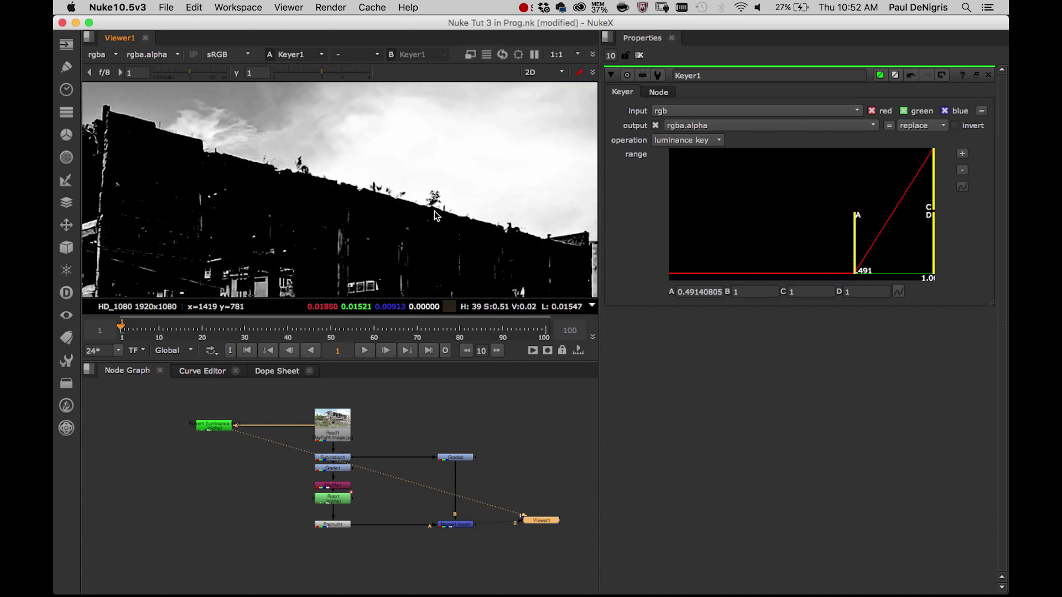
pyautogui.moveTo(435, 204)
pyautogui.mouseDown(button='middle')
pyautogui.moveTo(312, 194)
pyautogui.moveTo(439, 206)
pyautogui.moveTo(423, 213)
pyautogui.mouseUp(button='middle')
pyautogui.hscroll(-5, 425, 217)
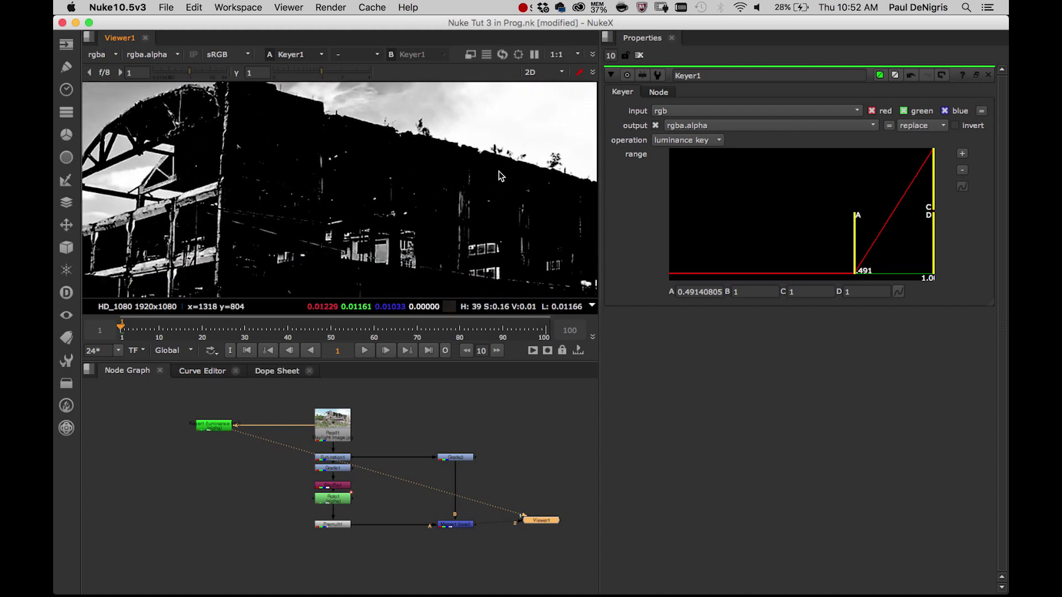
pyautogui.moveTo(500, 171); pyautogui.dragTo(478, 186, button='middle')
pyautogui.scroll(4, 468, 153)
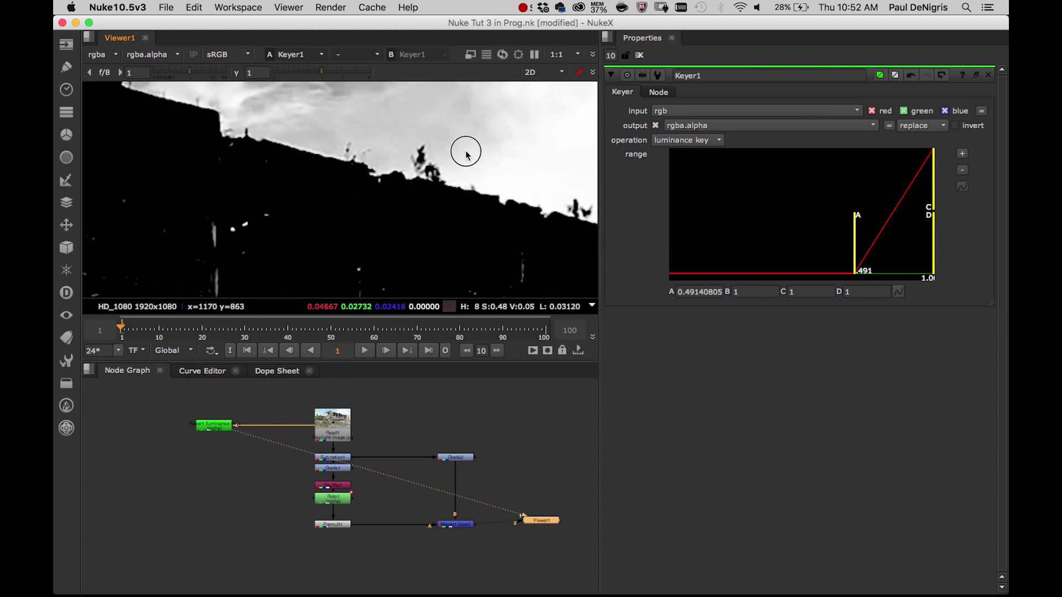
pyautogui.scroll(3, 381, 203)
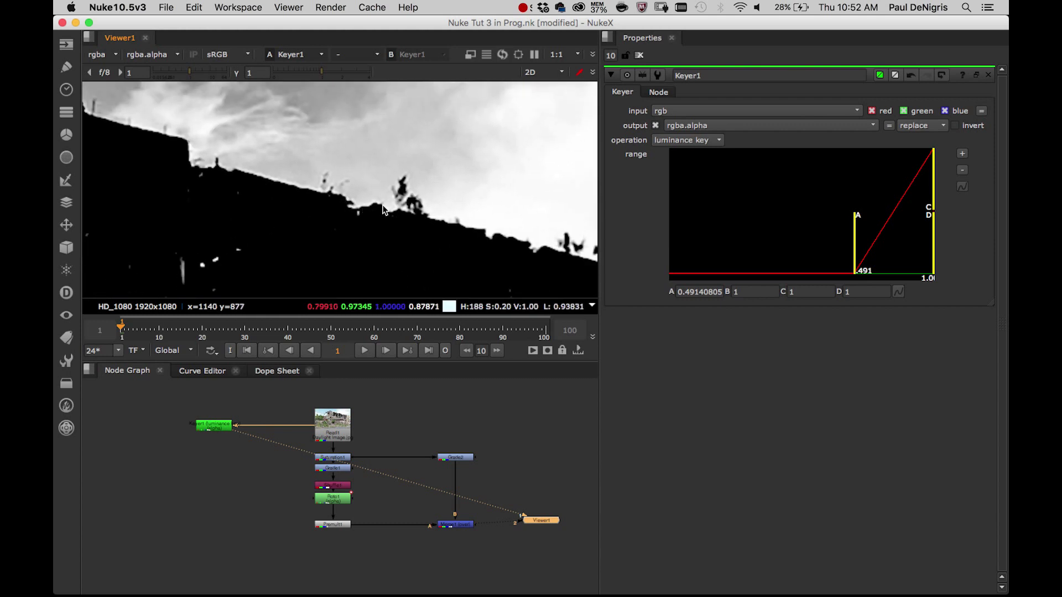
pyautogui.hscroll(5, 443, 217)
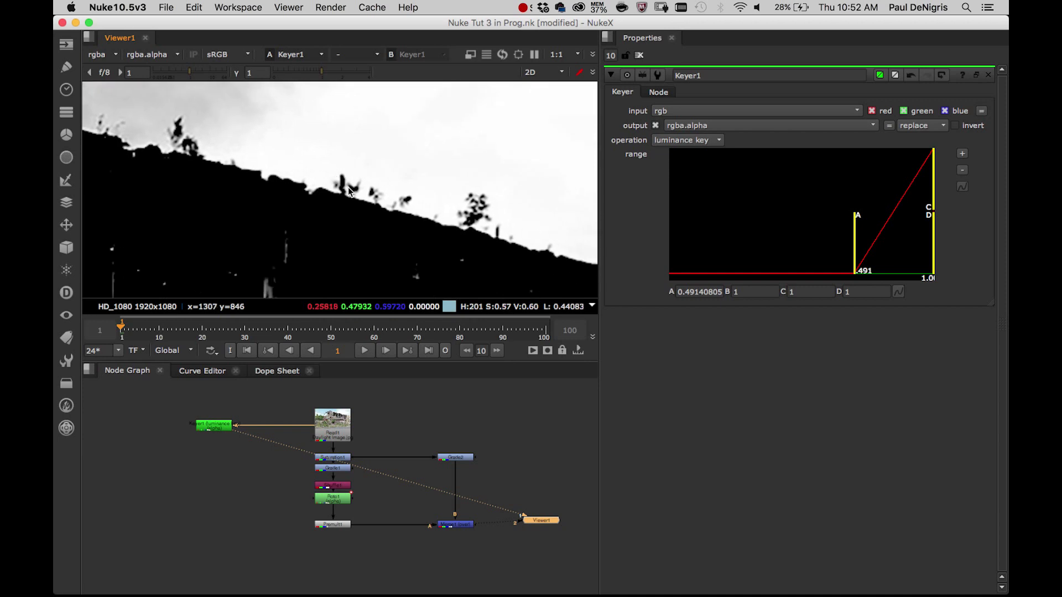
pyautogui.hscroll(3, 461, 204)
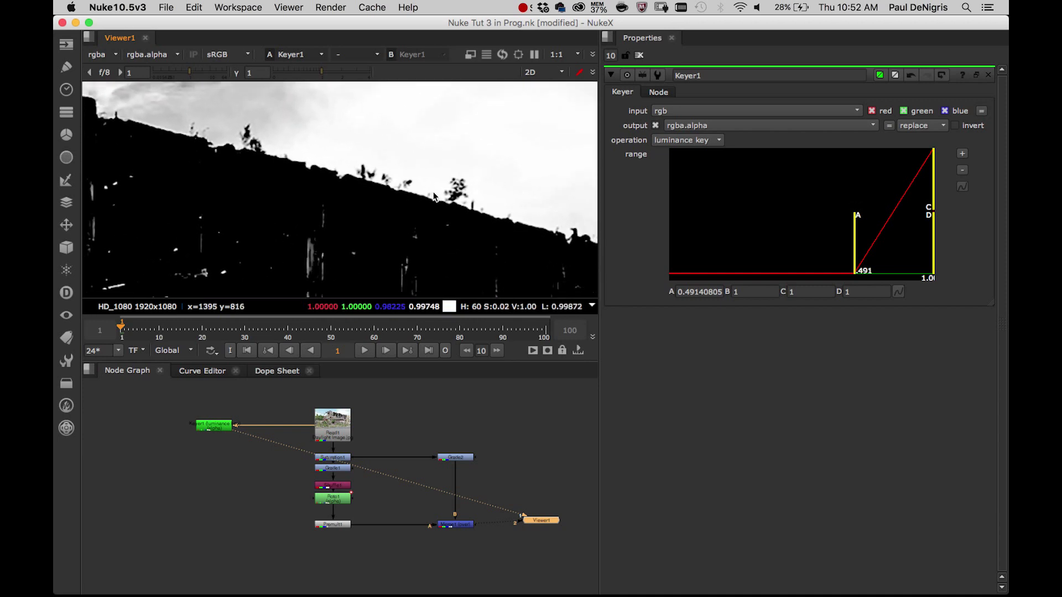
pyautogui.hscroll(-8, 441, 210)
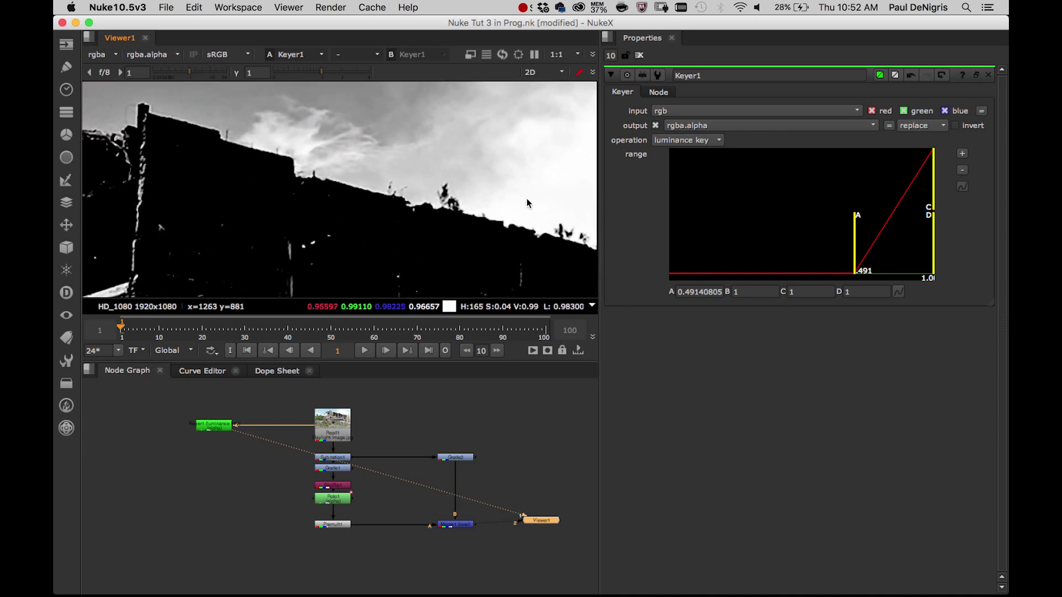
# Inspect the luminance matte along the sloping roofline, around the arched truss and across the treeline.
pyautogui.hscroll(-6, 402, 191)
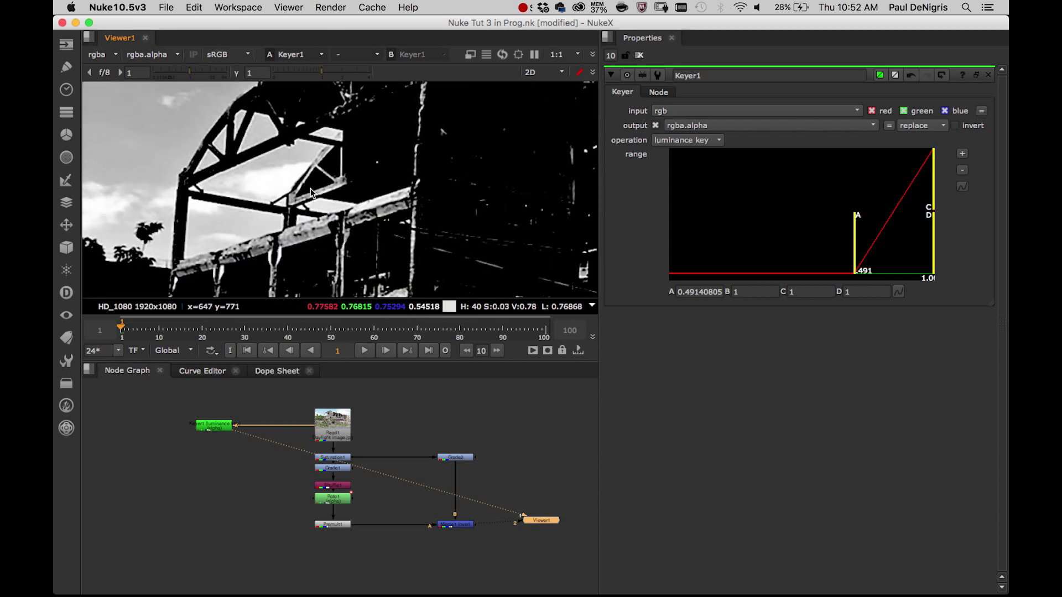
pyautogui.hscroll(-5, 300, 184)
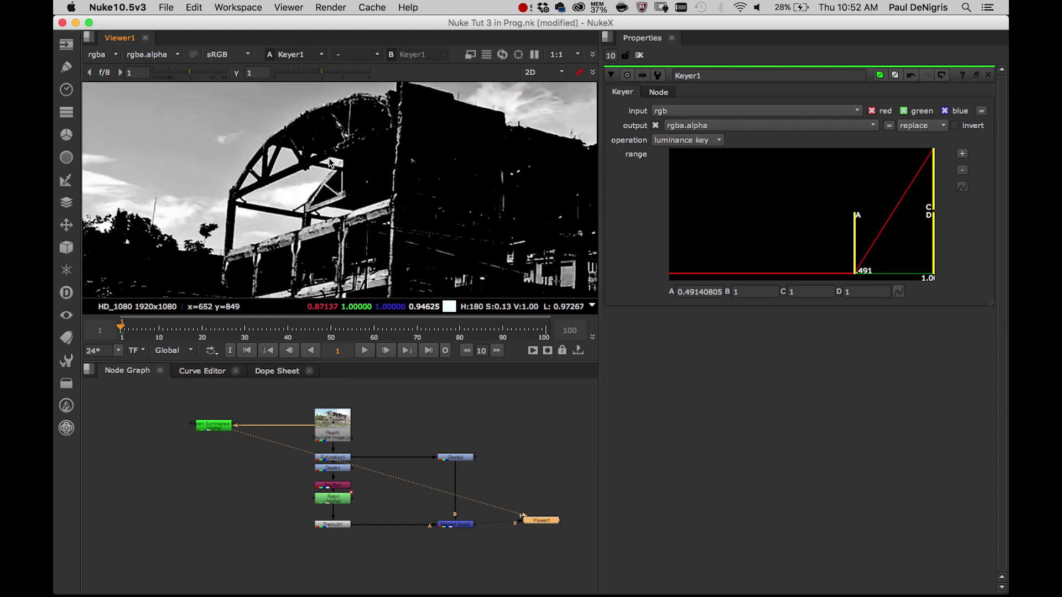
pyautogui.hscroll(-6, 332, 205)
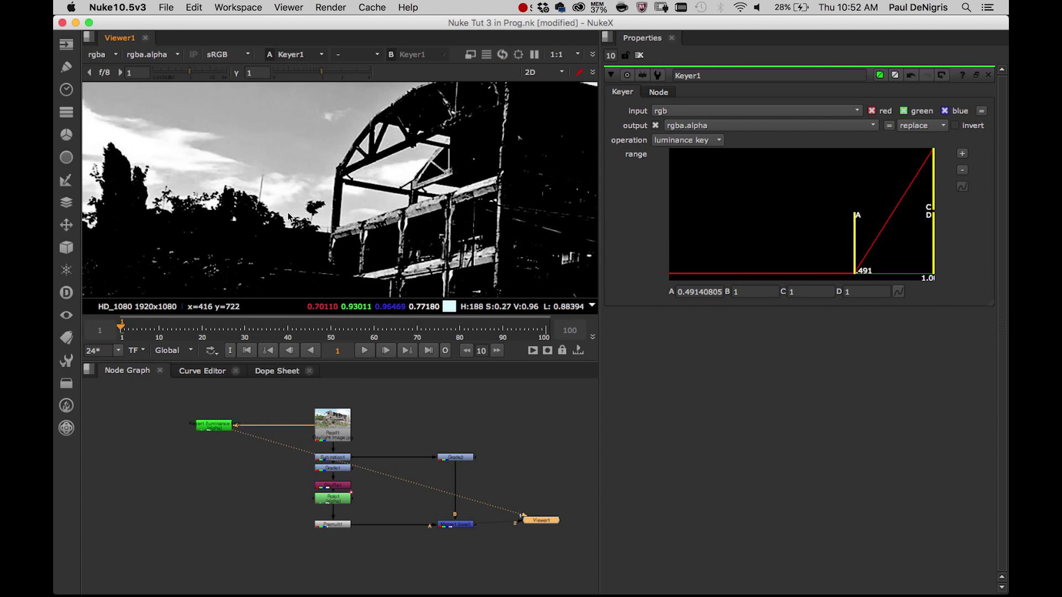
pyautogui.moveTo(376, 194); pyautogui.dragTo(326, 207, button='middle')
pyautogui.scroll(4, 421, 131)
pyautogui.moveTo(442, 102); pyautogui.dragTo(389, 116, button='middle')
pyautogui.scroll(-3, 362, 169)
# Raise range point A of the luminance key to about 0.603 and lower point B to about 0.650.
pyautogui.moveTo(855, 242); pyautogui.dragTo(874, 227)
pyautogui.scroll(-4, 328, 244)
pyautogui.moveTo(320, 252); pyautogui.dragTo(392, 183, button='middle')
pyautogui.moveTo(934, 187); pyautogui.dragTo(882, 178)
pyautogui.moveTo(392, 171); pyautogui.dragTo(435, 134, button='middle')
pyautogui.scroll(3, 442, 130)
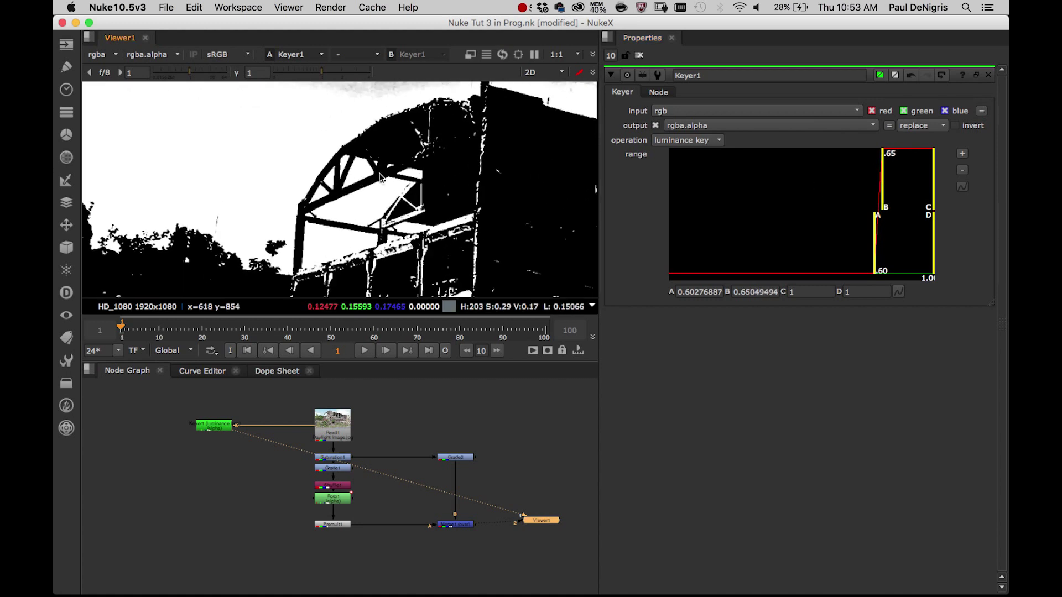
# Check the tightened matte across the sky, the truss and the building's roofline.
pyautogui.moveTo(388, 174); pyautogui.dragTo(443, 194, button='middle')
pyautogui.scroll(-3, 340, 194)
pyautogui.moveTo(341, 197); pyautogui.dragTo(326, 185, button='middle')
pyautogui.scroll(-3, 318, 194)
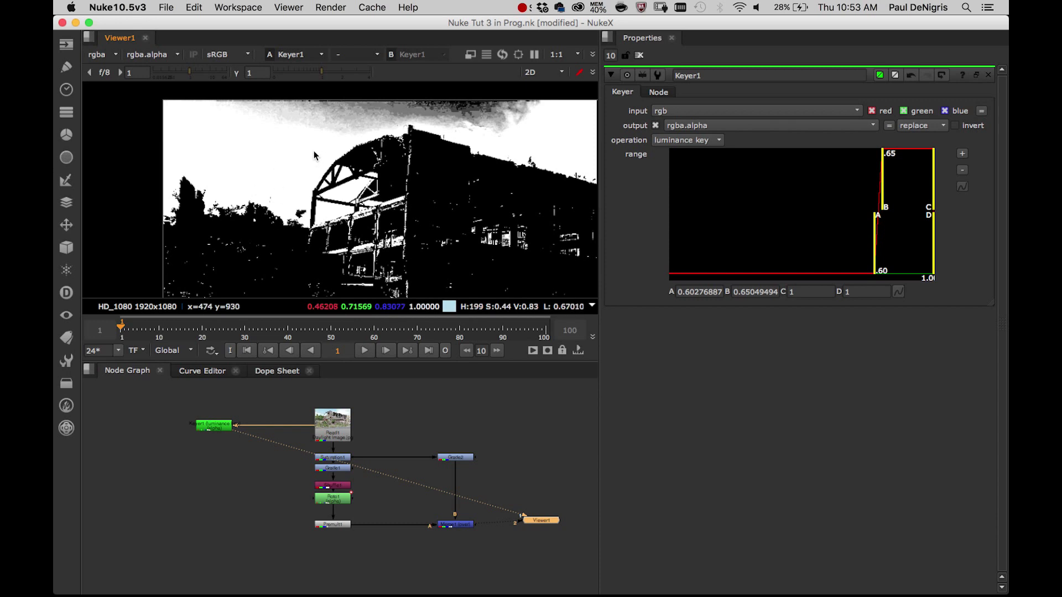
pyautogui.moveTo(345, 191); pyautogui.dragTo(301, 191, button='middle')
pyautogui.scroll(-2, 305, 179)
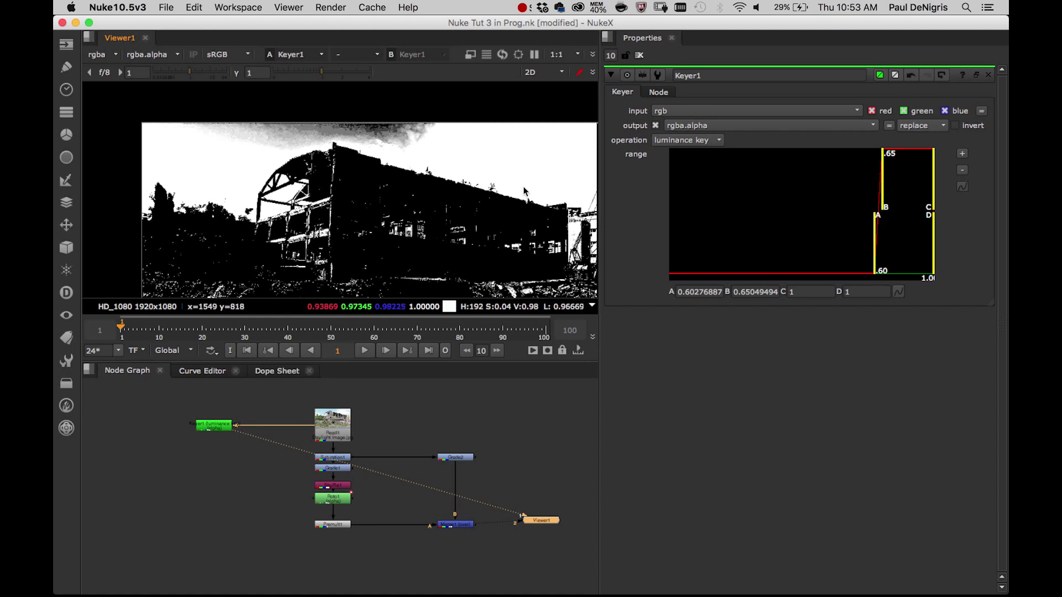
pyautogui.scroll(6, 372, 169)
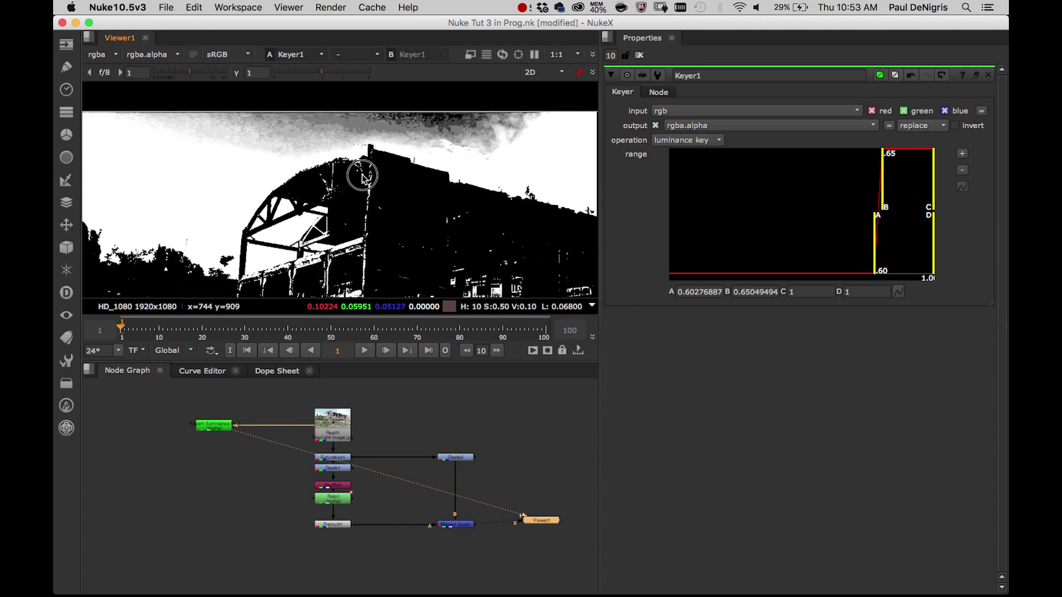
pyautogui.scroll(3, 374, 170)
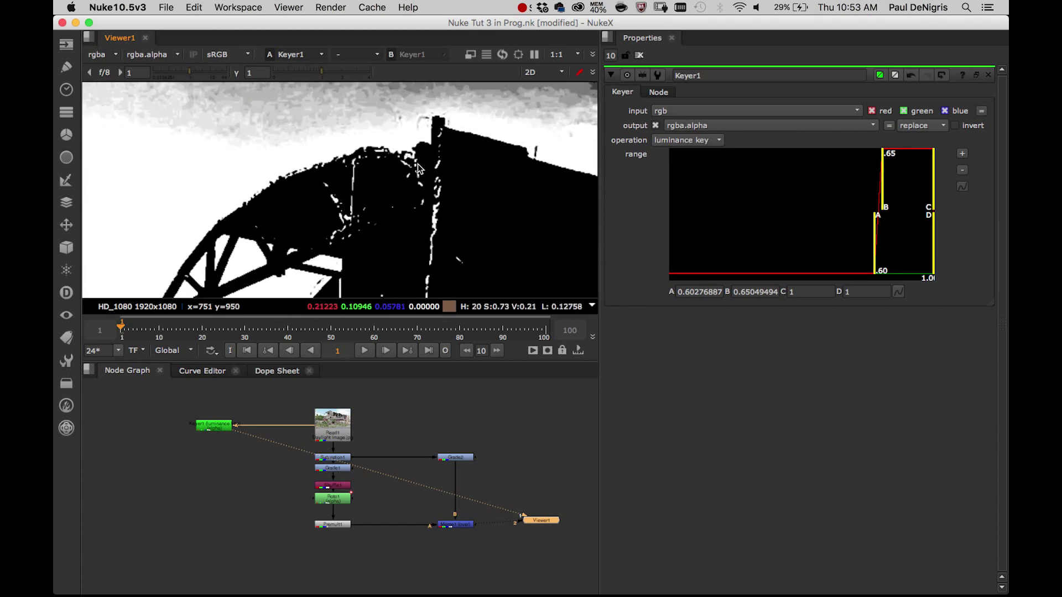
# Lower range point A of the luminance key to about 0.561 and point B to about 0.646.
pyautogui.moveTo(872, 234)
pyautogui.mouseDown()
pyautogui.moveTo(887, 214)
pyautogui.moveTo(871, 243)
pyautogui.mouseUp()
pyautogui.scroll(-3, 378, 163)
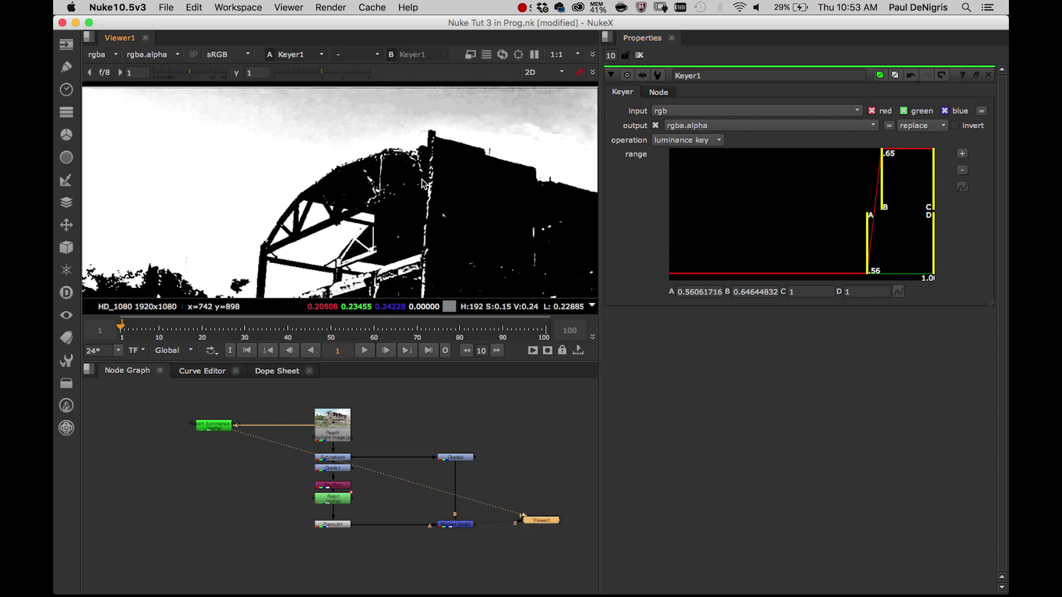
pyautogui.moveTo(464, 210); pyautogui.dragTo(425, 191, button='middle')
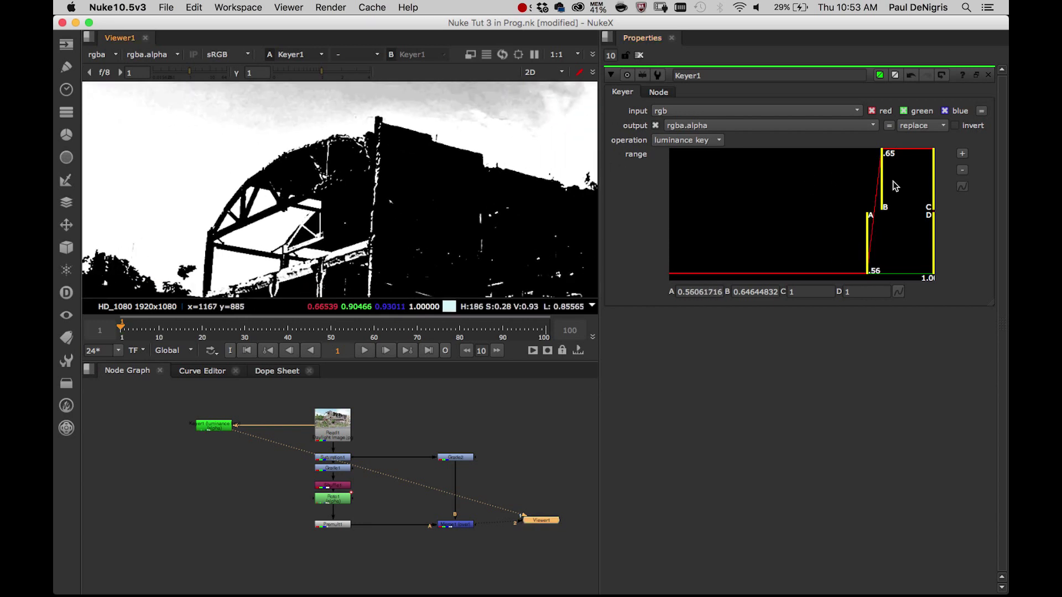
# Narrow the luminance range to A about 0.603 and B about 0.630, checking the matte along the trees.
pyautogui.moveTo(932, 186)
pyautogui.mouseDown()
pyautogui.moveTo(916, 182)
pyautogui.moveTo(938, 186)
pyautogui.mouseUp()
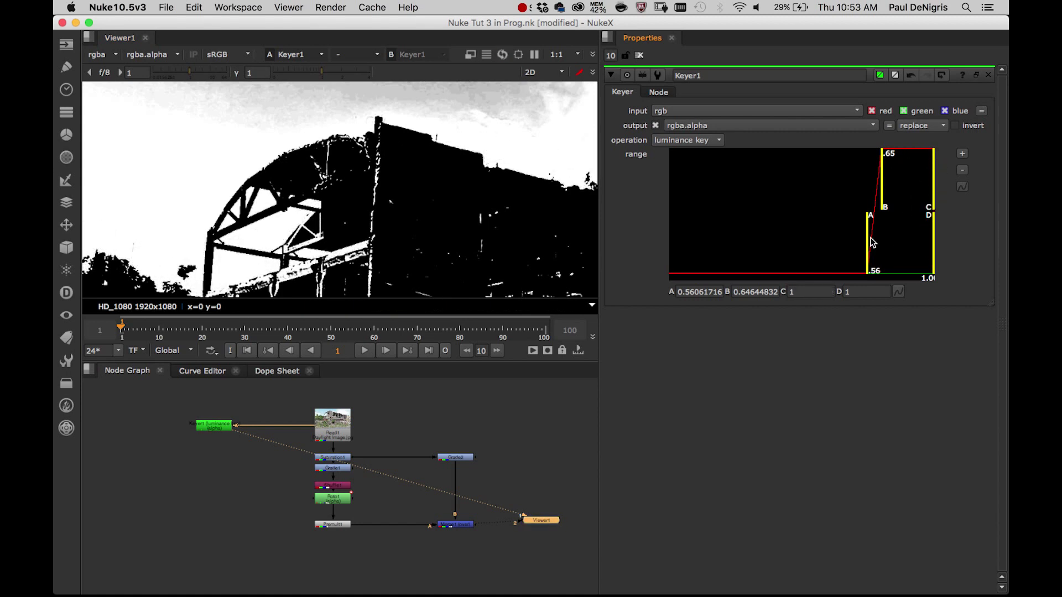
pyautogui.moveTo(931, 187)
pyautogui.mouseDown()
pyautogui.moveTo(896, 186)
pyautogui.moveTo(946, 195)
pyautogui.mouseUp()
pyautogui.moveTo(883, 205)
pyautogui.mouseDown()
pyautogui.moveTo(891, 194)
pyautogui.moveTo(864, 224)
pyautogui.moveTo(874, 221)
pyautogui.mouseUp()
pyautogui.scroll(-2, 437, 180)
pyautogui.moveTo(436, 176); pyautogui.dragTo(445, 197, button='middle')
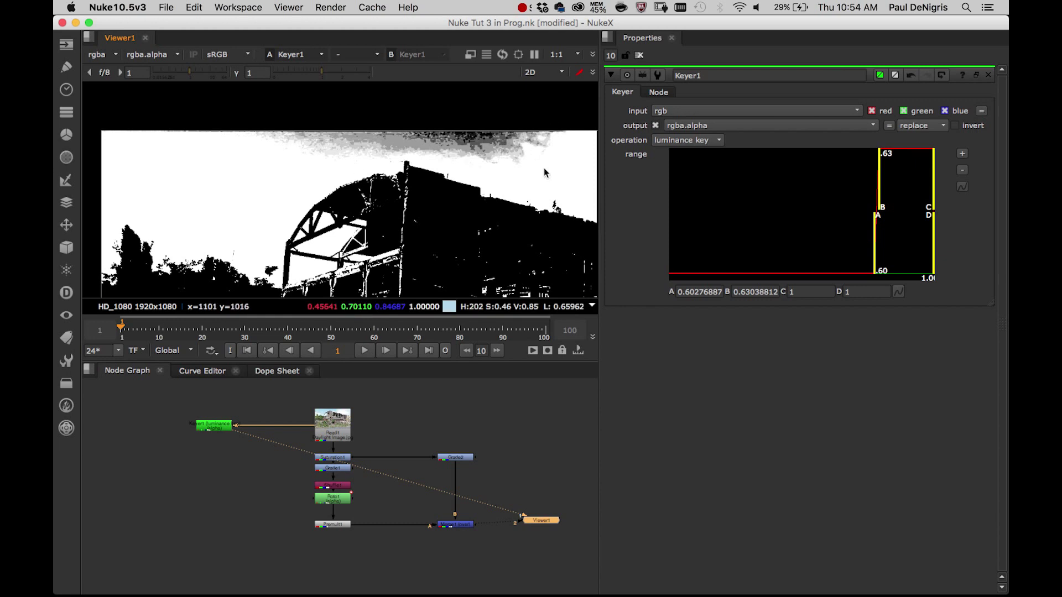
pyautogui.moveTo(878, 206)
pyautogui.mouseDown()
pyautogui.moveTo(881, 194)
pyautogui.moveTo(879, 206)
pyautogui.mouseUp()
pyautogui.moveTo(417, 206); pyautogui.dragTo(466, 153, button='middle')
pyautogui.scroll(-1, 463, 172)
pyautogui.scroll(3, 270, 226)
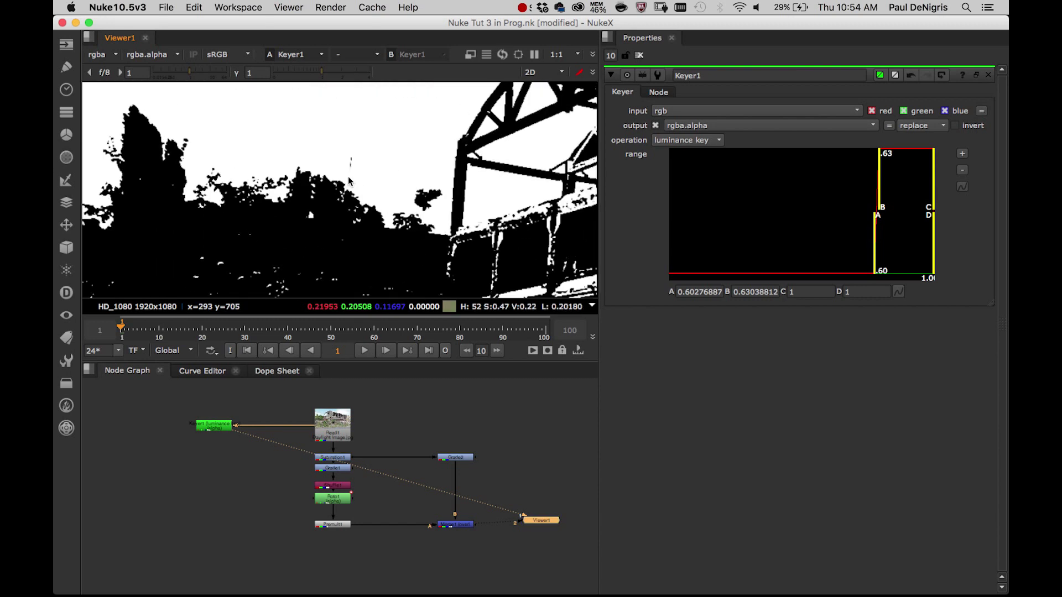
pyautogui.moveTo(343, 222); pyautogui.dragTo(451, 204, button='middle')
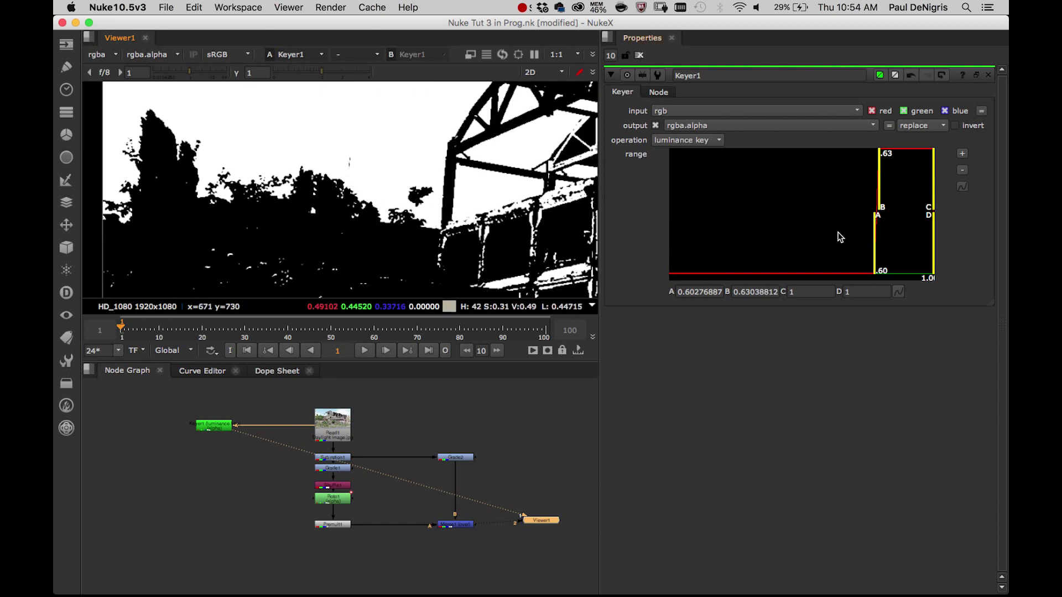
# Raise range point B to about 0.730 and point A to about 0.630, checking the matte along the roofline.
pyautogui.moveTo(879, 209); pyautogui.dragTo(897, 207)
pyautogui.moveTo(875, 241); pyautogui.dragTo(880, 239)
pyautogui.scroll(-2, 480, 151)
pyautogui.moveTo(575, 105); pyautogui.dragTo(400, 193, button='middle')
pyautogui.moveTo(445, 166); pyautogui.dragTo(409, 182, button='middle')
pyautogui.scroll(2, 535, 191)
pyautogui.moveTo(542, 204); pyautogui.dragTo(513, 204, button='middle')
pyautogui.scroll(-3, 514, 209)
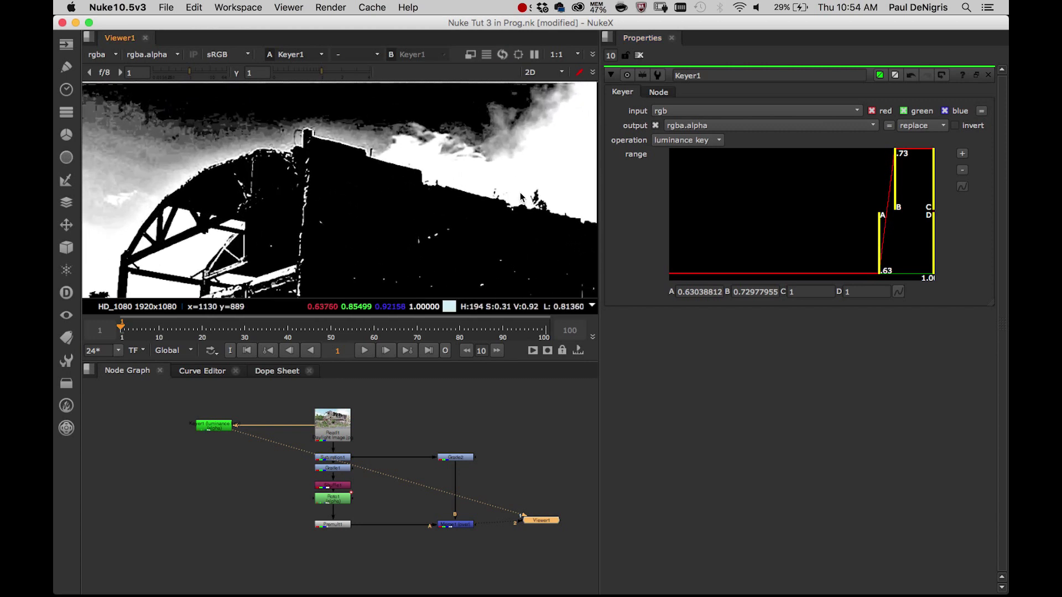
# Lower range point B to about 0.642 and check the matte around the top of the arch.
pyautogui.moveTo(896, 189); pyautogui.dragTo(881, 186)
pyautogui.scroll(-5, 374, 160)
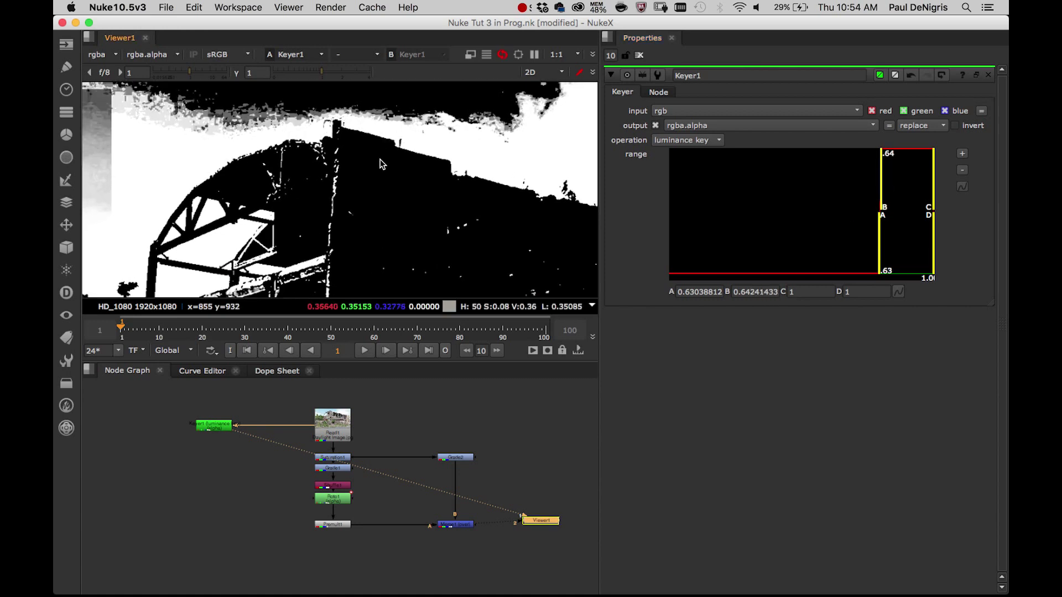
pyautogui.scroll(3, 385, 146)
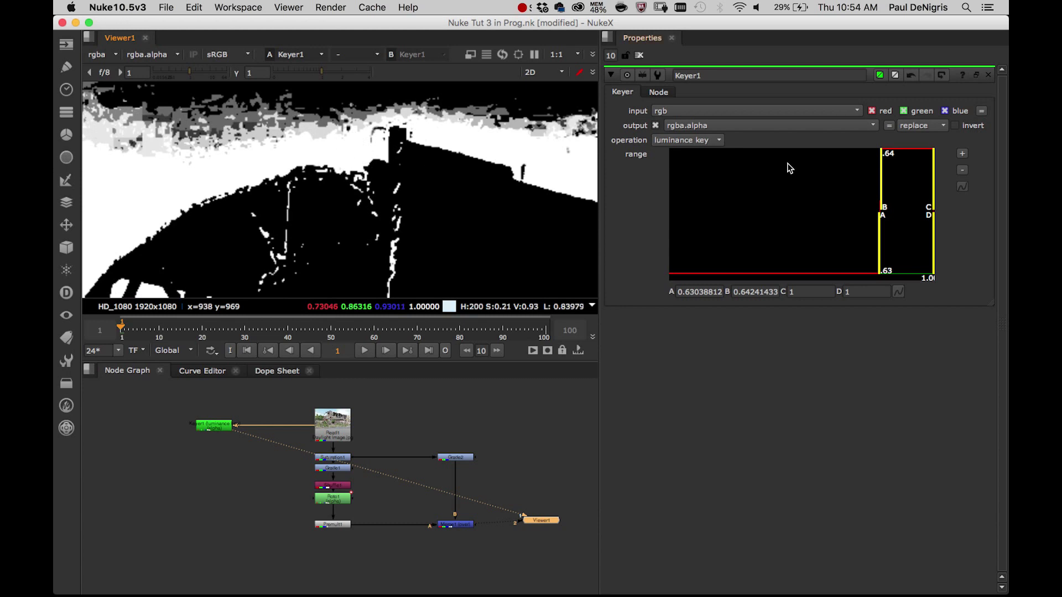
# Set the luminance key's range to A about 0.576 and B about 0.638.
pyautogui.moveTo(881, 192); pyautogui.dragTo(873, 241)
pyautogui.scroll(-5, 460, 194)
pyautogui.moveTo(395, 245); pyautogui.dragTo(453, 145, button='middle')
pyautogui.moveTo(454, 190); pyautogui.dragTo(368, 184, button='middle')
pyautogui.scroll(-2, 398, 194)
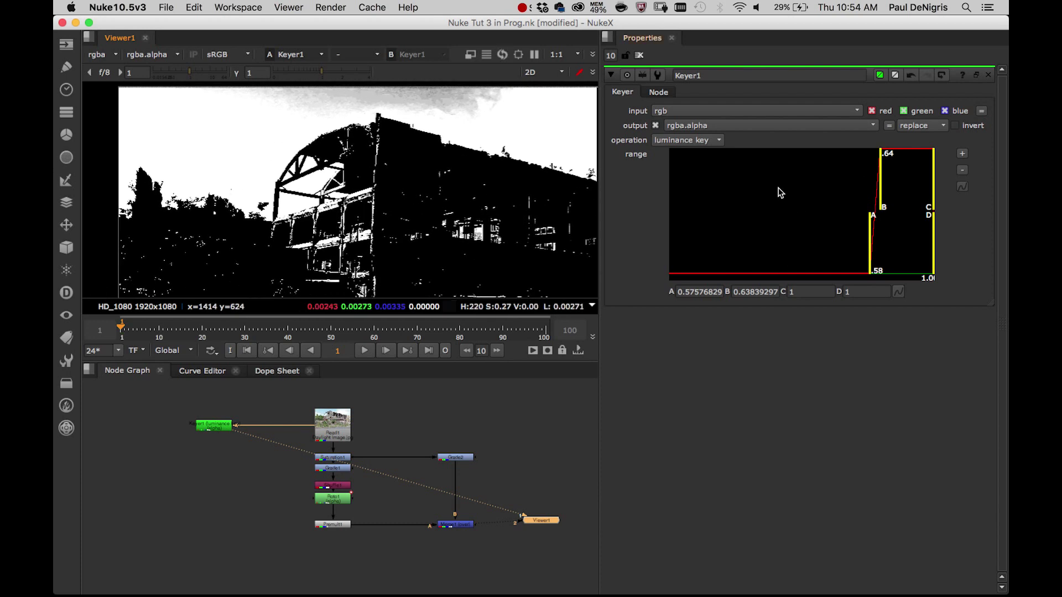
# Review the Keyer's available operations, keep luminance key selected and close the node's properties.
pyautogui.click(681, 141)
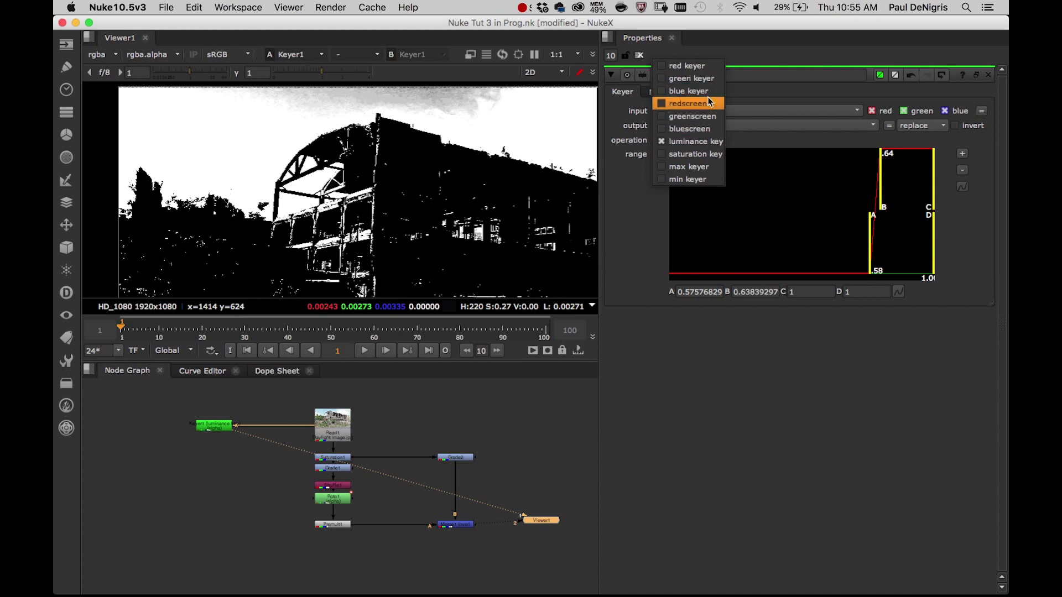
pyautogui.click(706, 143)
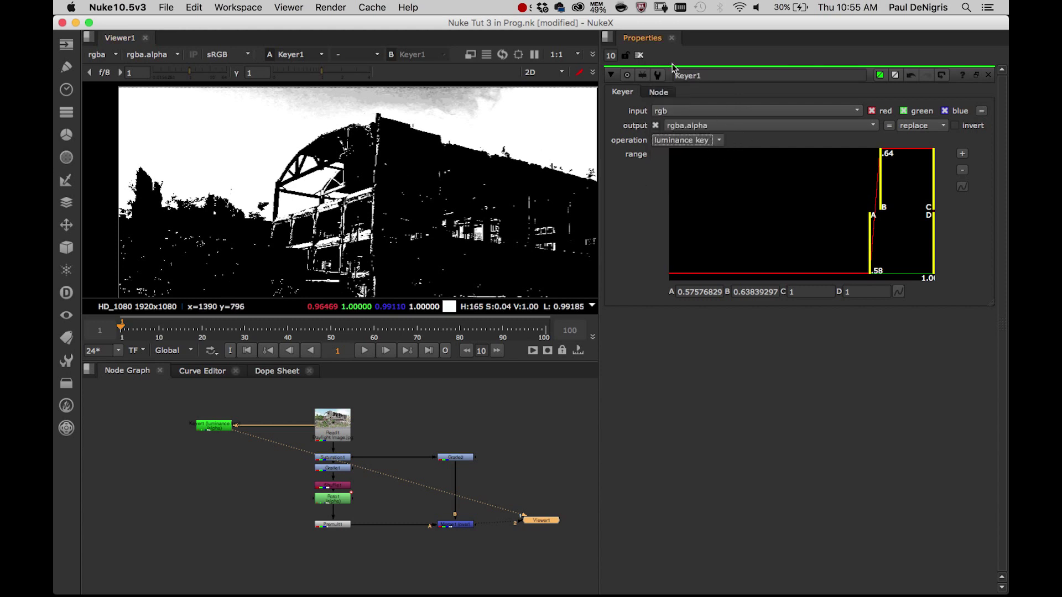
pyautogui.click(640, 55)
# Add an Invert node directly after the Keyer to flip its matte.
pyautogui.click(223, 427)
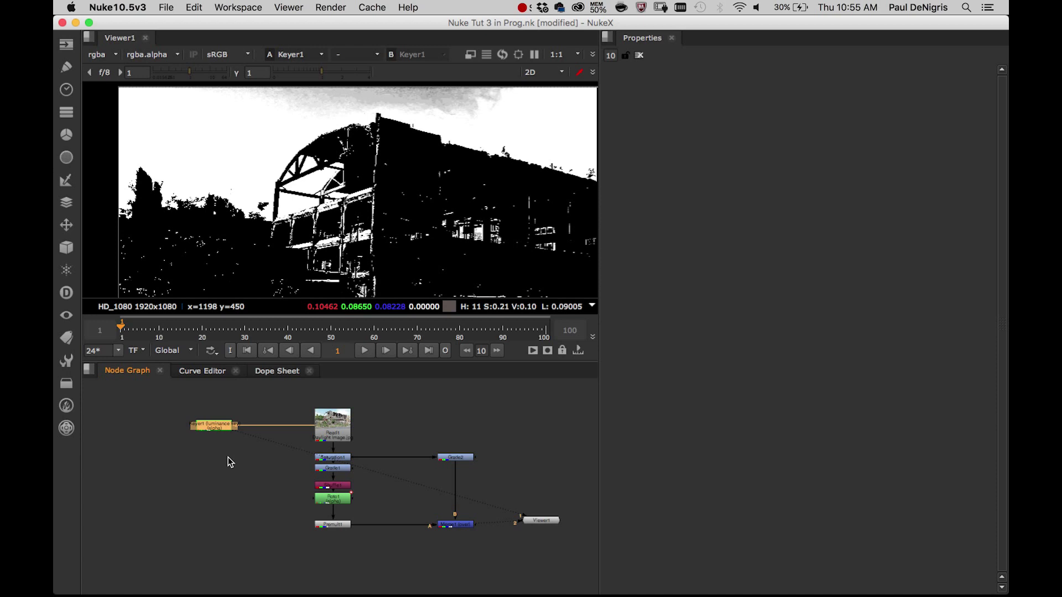
pyautogui.press('Tab')
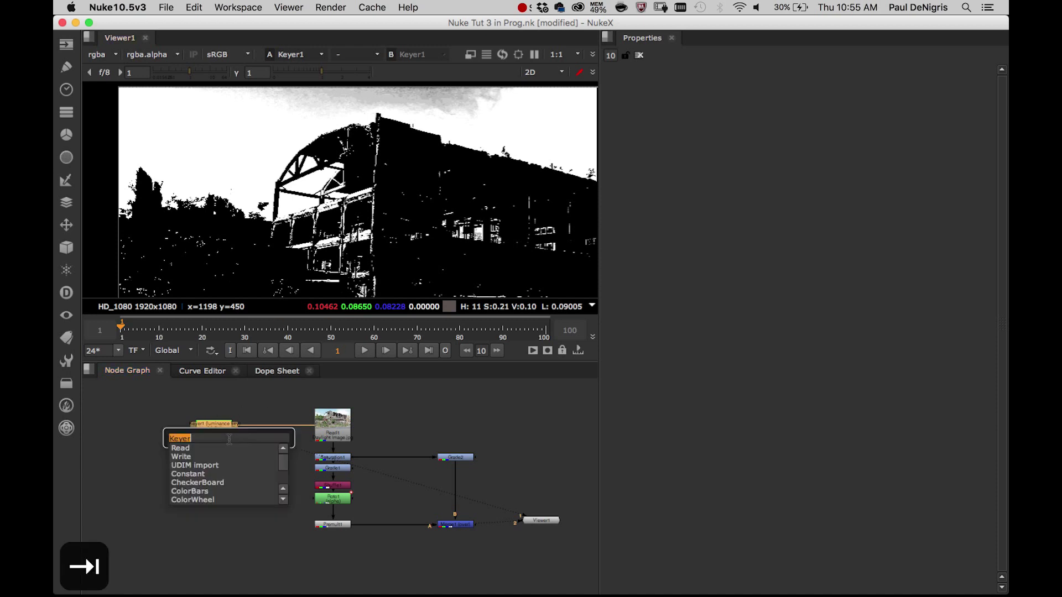
pyautogui.write('invert')
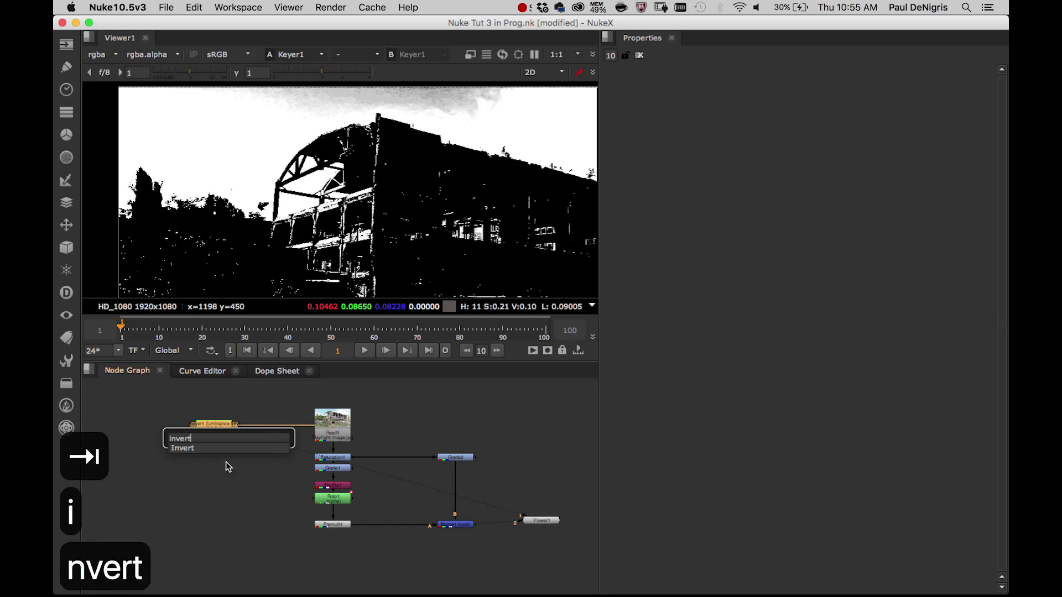
pyautogui.press('Down')
pyautogui.press('Return')
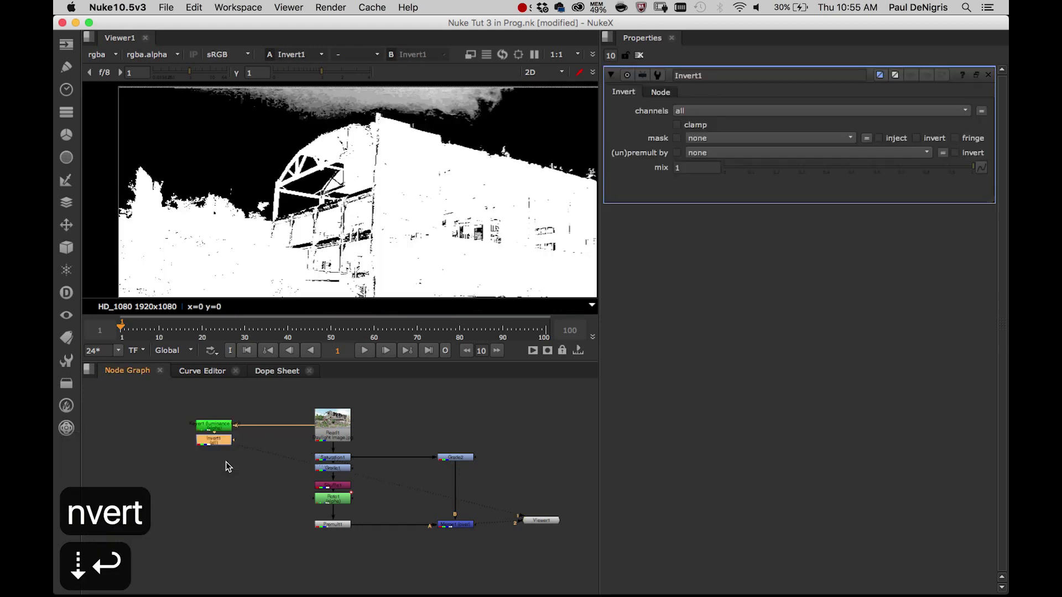
# Examine the inverted matte in the cloudy sky, the truss openings and across the whole frame.
pyautogui.moveTo(251, 220)
pyautogui.mouseDown(button='middle')
pyautogui.moveTo(254, 208)
pyautogui.moveTo(224, 215)
pyautogui.moveTo(214, 200)
pyautogui.moveTo(265, 220)
pyautogui.mouseUp(button='middle')
pyautogui.scroll(-2, 254, 208)
pyautogui.scroll(-2, 239, 213)
pyautogui.scroll(2, 264, 223)
pyautogui.scroll(1, 281, 167)
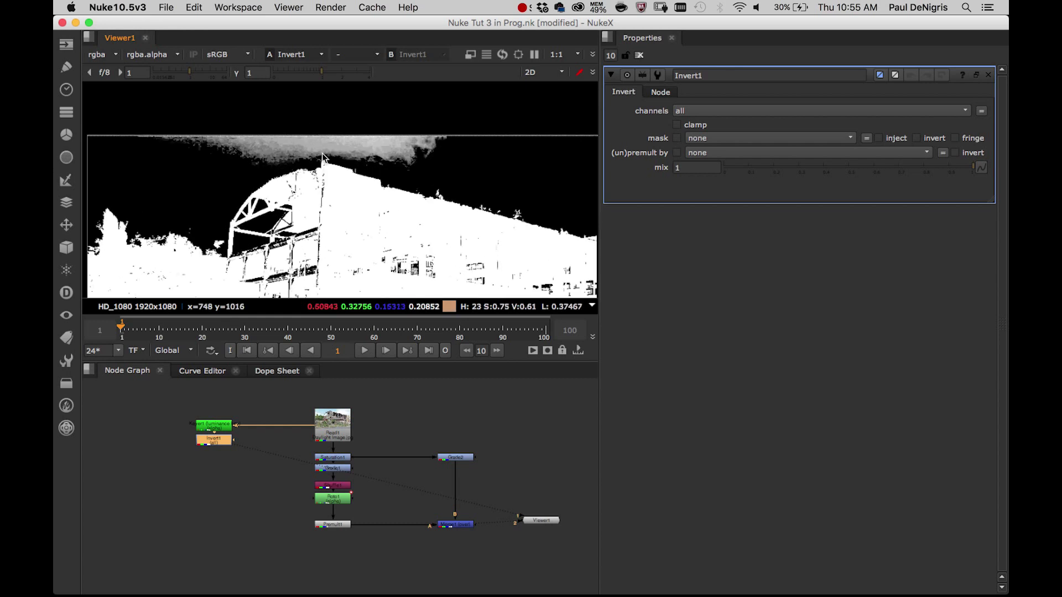
pyautogui.scroll(4, 281, 222)
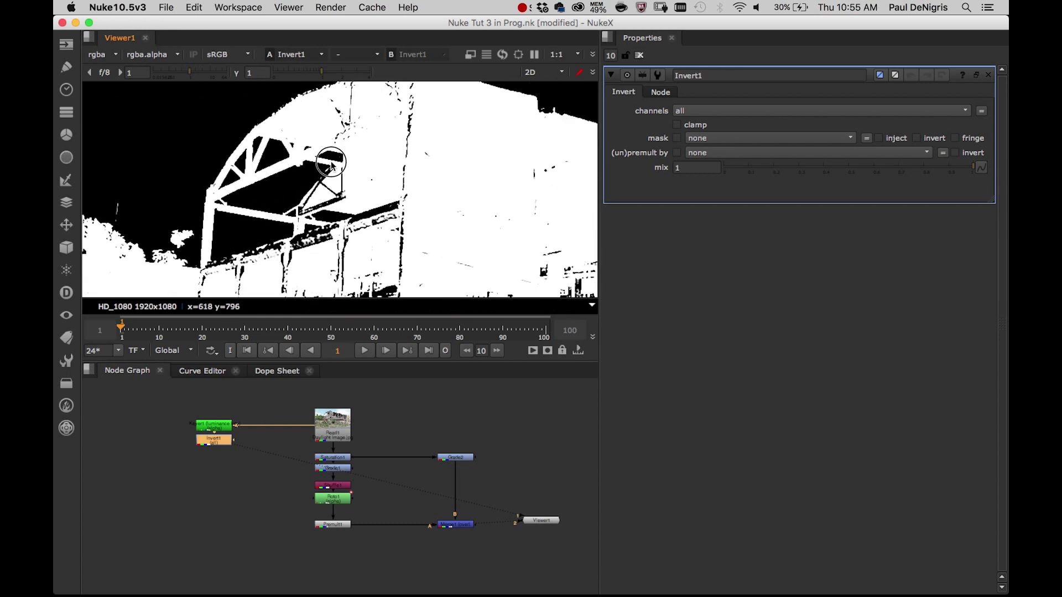
pyautogui.moveTo(331, 183); pyautogui.dragTo(308, 212, button='middle')
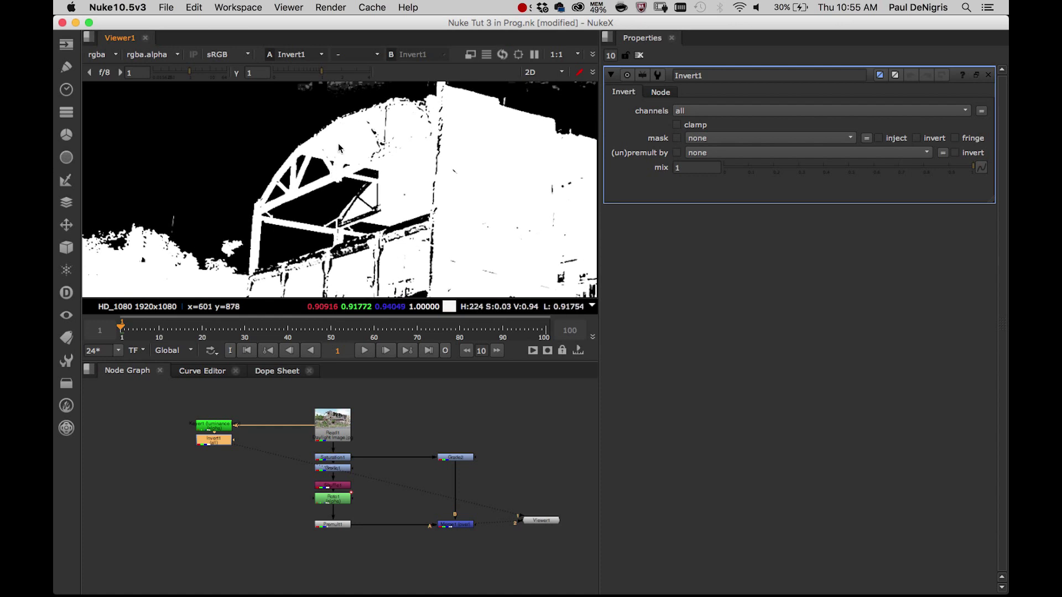
pyautogui.scroll(-3, 343, 182)
pyautogui.scroll(-2, 300, 213)
pyautogui.moveTo(406, 203); pyautogui.dragTo(344, 221, button='middle')
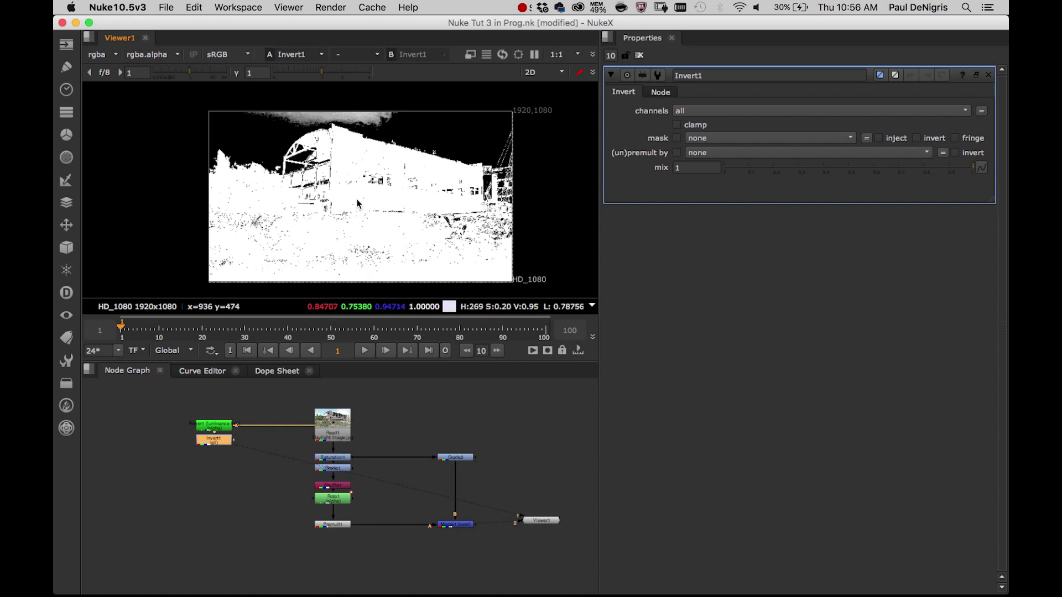
pyautogui.scroll(3, 313, 239)
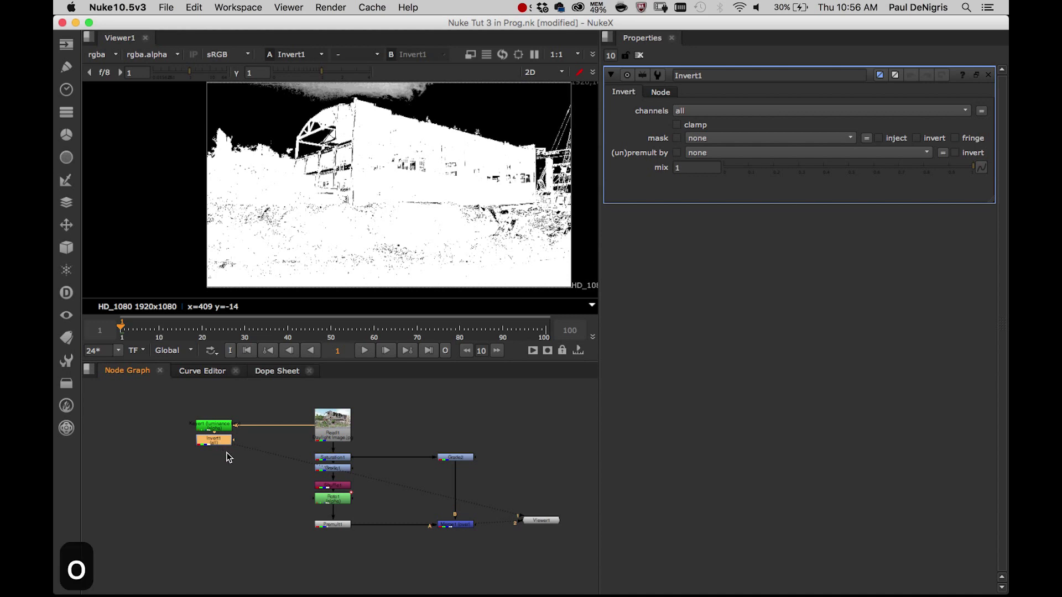
# Add a Roto node after the Invert node and frame the gray cloud area above the roof.
pyautogui.press('o')
pyautogui.scroll(5, 300, 293)
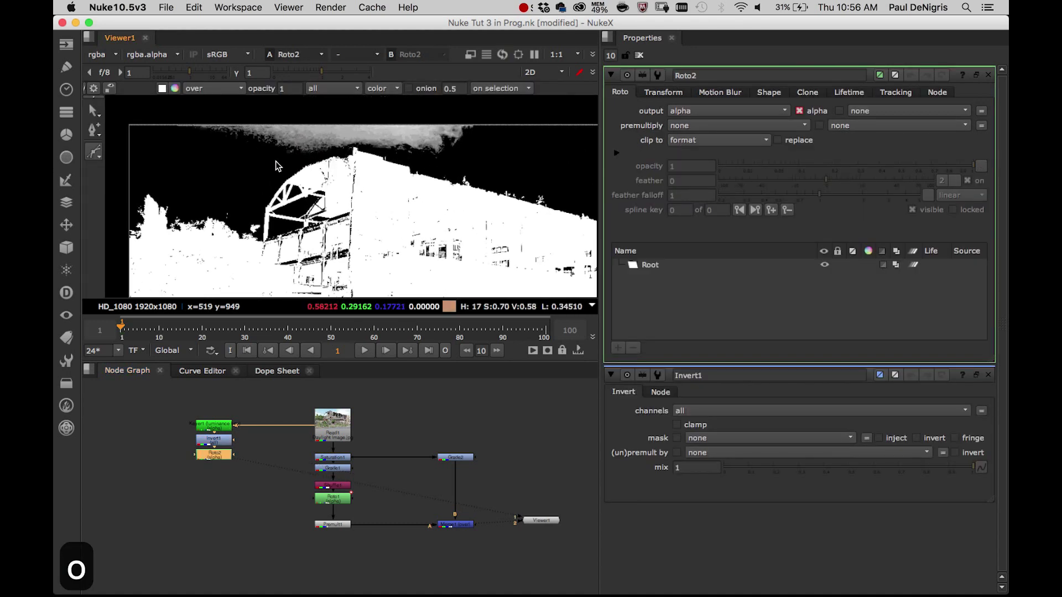
pyautogui.scroll(-1, 253, 198)
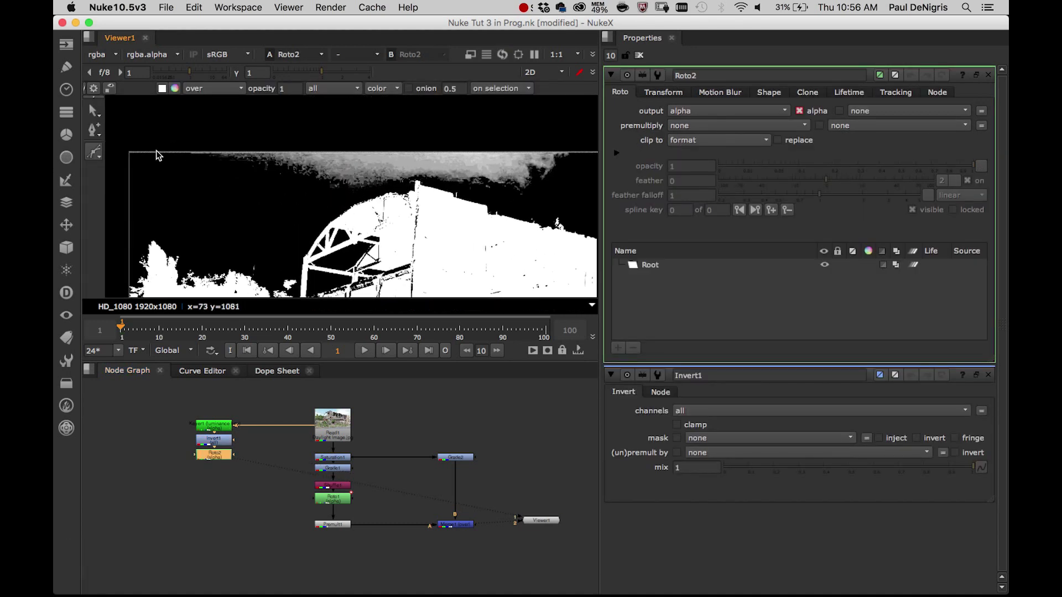
# Draw a closed Bezier shape around the gray clouds, running just above the arch and roofline and closing beyond the frame's upper edge.
pyautogui.moveTo(160, 149); pyautogui.dragTo(167, 157)
pyautogui.moveTo(331, 201); pyautogui.dragTo(340, 199)
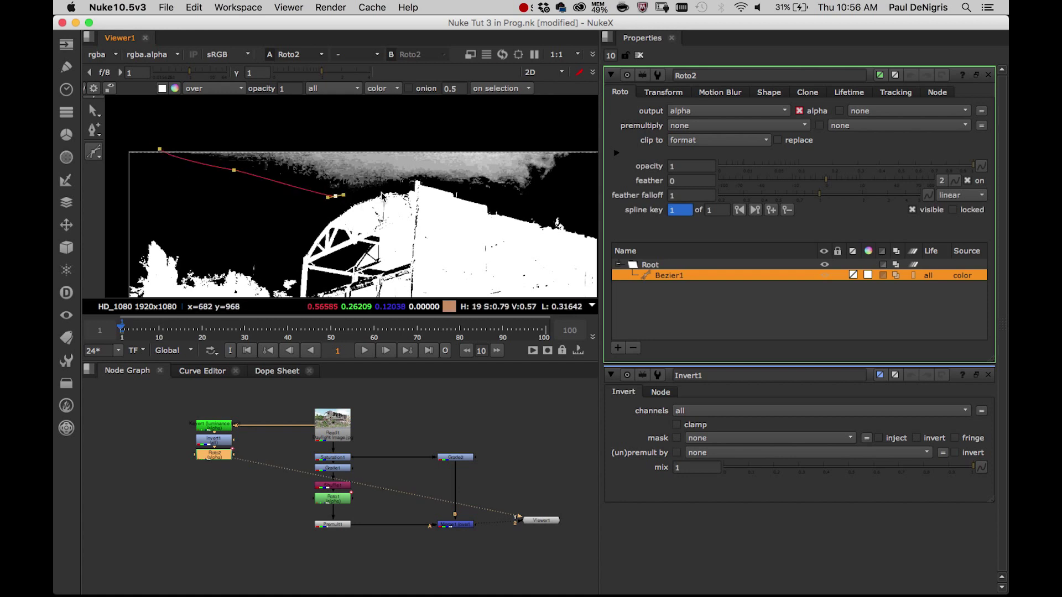
pyautogui.scroll(2, 428, 178)
pyautogui.moveTo(421, 180); pyautogui.dragTo(456, 170)
pyautogui.moveTo(476, 186); pyautogui.dragTo(328, 180, button='middle')
pyautogui.click(359, 179)
pyautogui.click(447, 198)
pyautogui.moveTo(487, 216); pyautogui.dragTo(359, 233, button='middle')
pyautogui.moveTo(412, 218); pyautogui.dragTo(427, 214)
pyautogui.moveTo(505, 122); pyautogui.dragTo(523, 125)
pyautogui.moveTo(335, 162); pyautogui.dragTo(525, 182, button='middle')
pyautogui.scroll(-3, 520, 181)
pyautogui.moveTo(265, 145); pyautogui.dragTo(225, 132, button='middle')
pyautogui.click(172, 158)
pyautogui.scroll(-3, 225, 131)
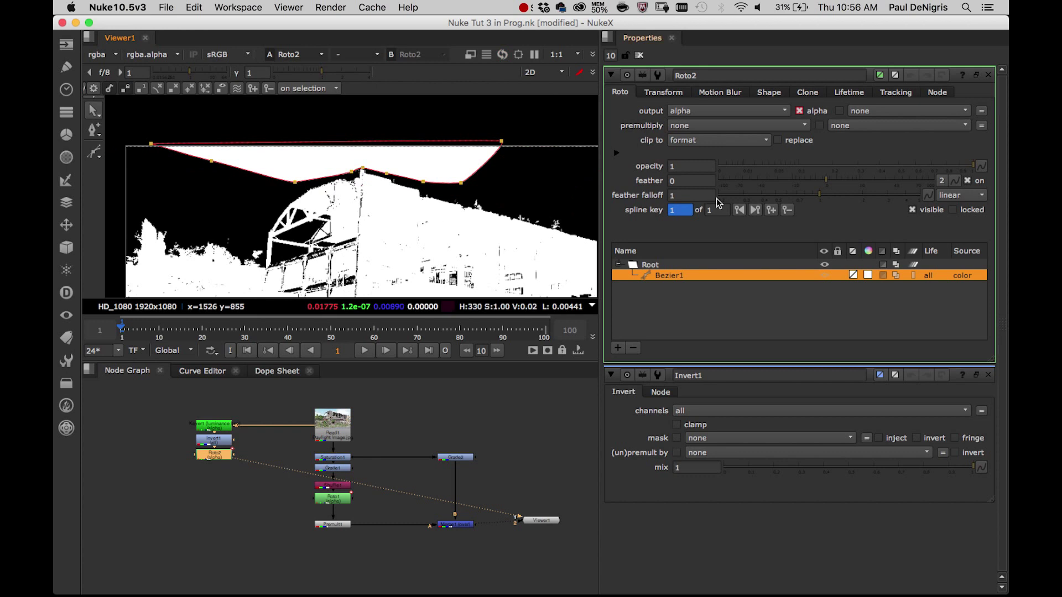
# Set the alpha of the Bezier shape's color to 0 and close the color picker.
pyautogui.click(867, 275)
pyautogui.click(387, 584)
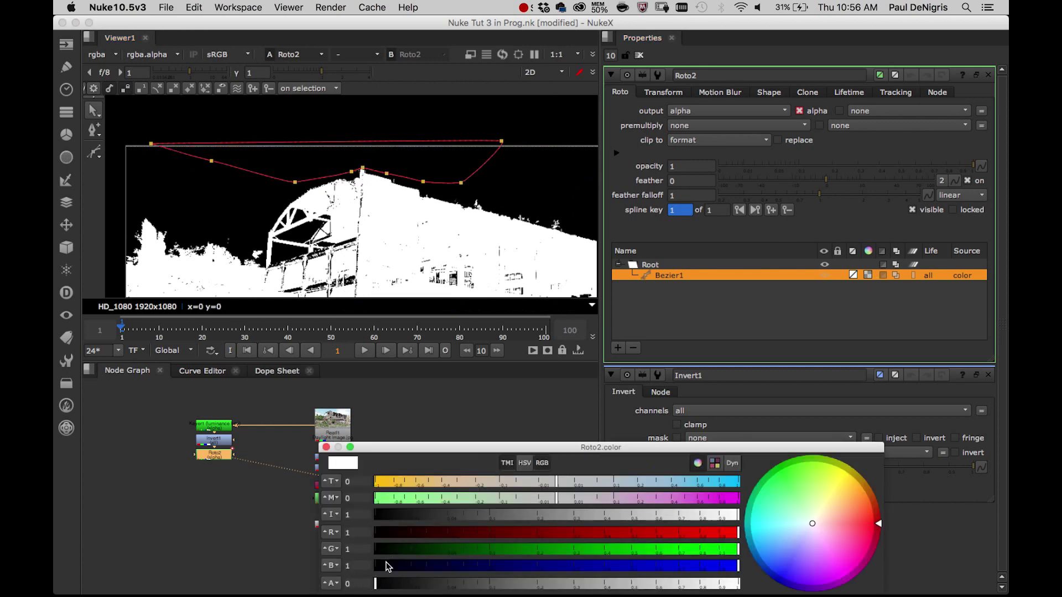
pyautogui.click(326, 447)
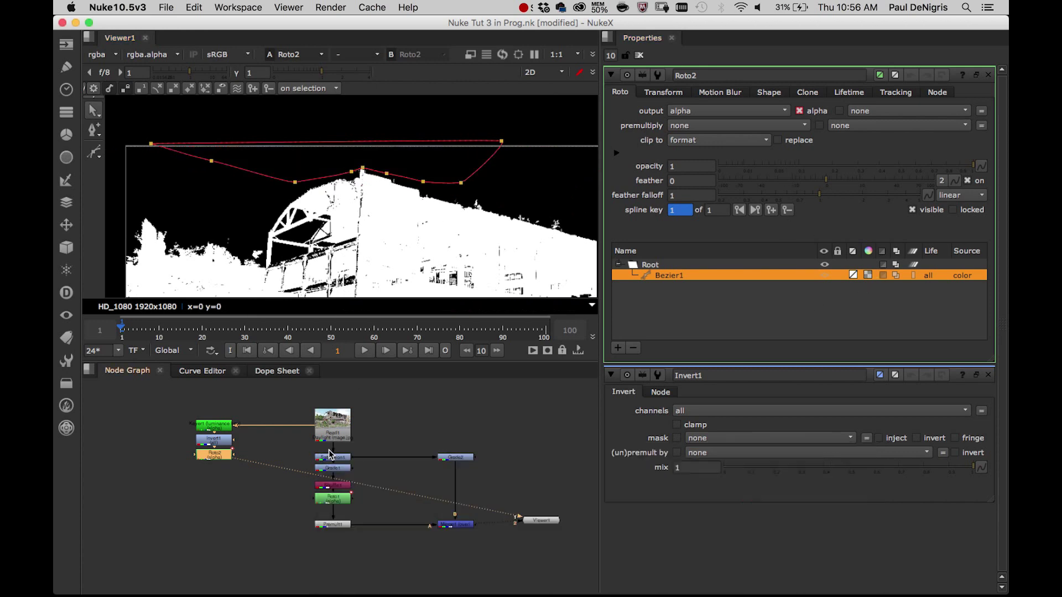
# Examine the matte around the treetops, checking the thin pole and the isolated branch beside the arch.
pyautogui.scroll(5, 374, 149)
pyautogui.scroll(6, 351, 166)
pyautogui.moveTo(276, 189); pyautogui.dragTo(318, 170, button='middle')
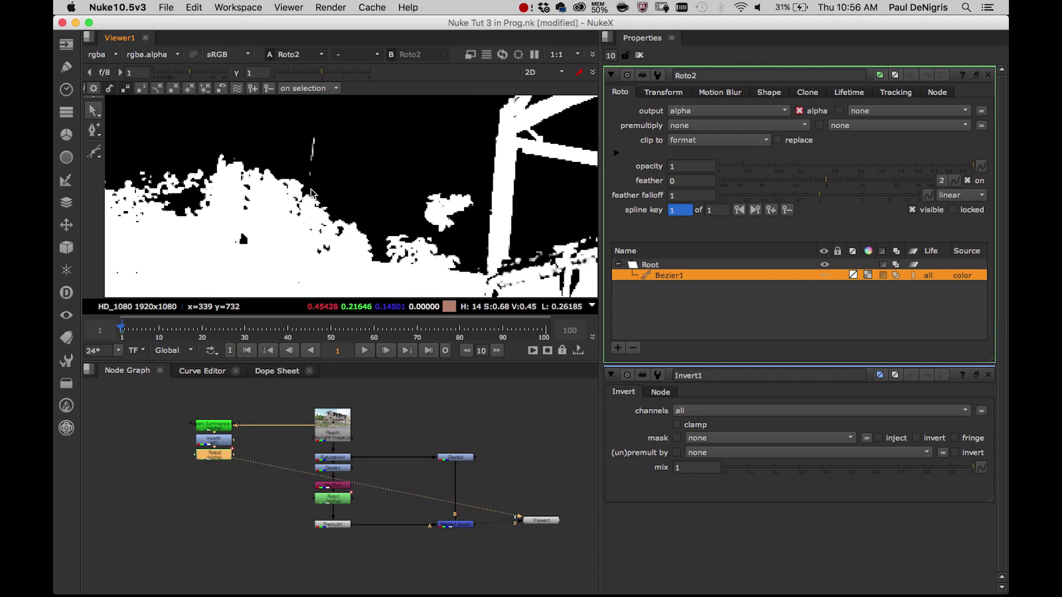
pyautogui.scroll(-3, 347, 161)
pyautogui.scroll(3, 332, 133)
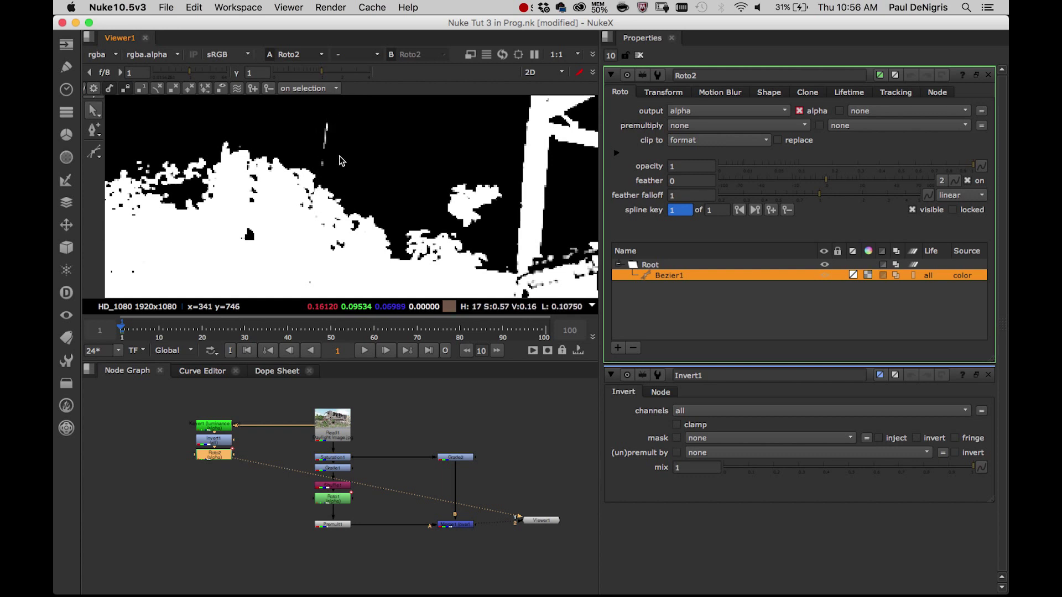
pyautogui.scroll(-3, 365, 160)
pyautogui.moveTo(401, 181); pyautogui.dragTo(349, 185, button='middle')
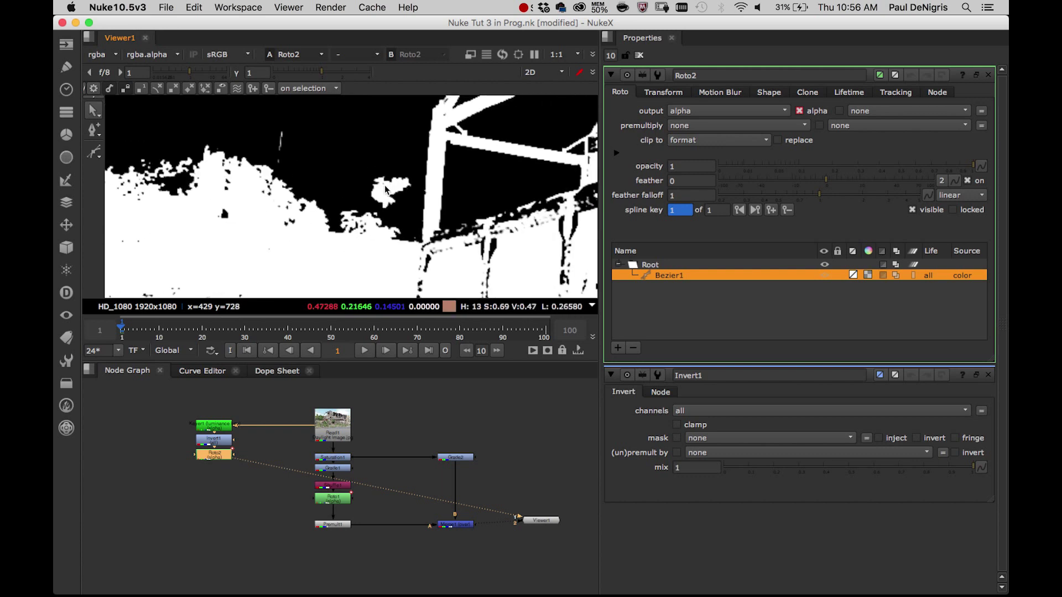
pyautogui.scroll(2, 381, 191)
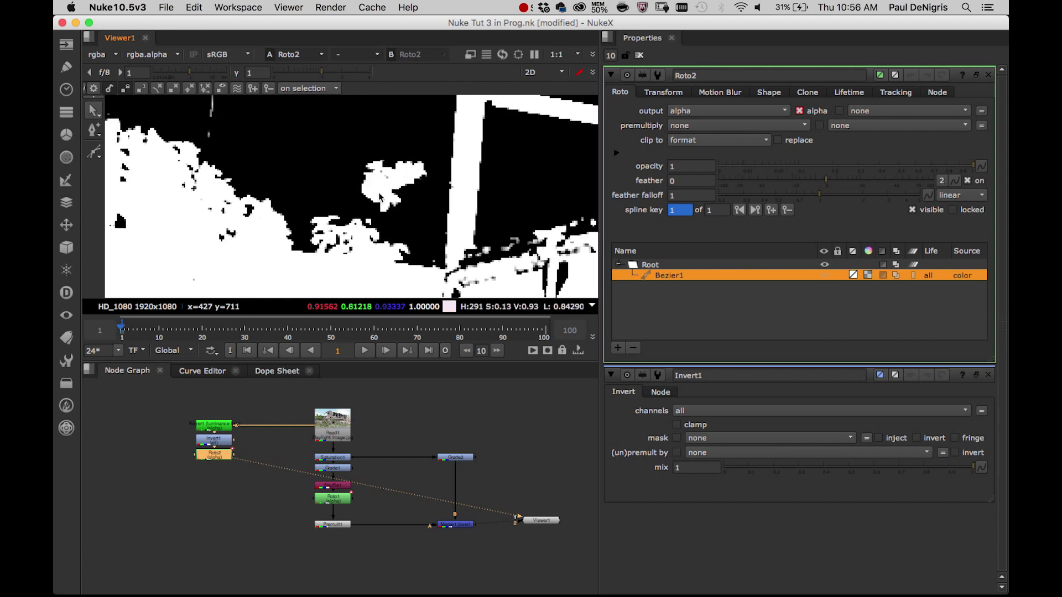
# Show the original building plate in full color and frame the thin pole above the trees with the overlay on.
pyautogui.click(338, 424)
pyautogui.press('1')
pyautogui.press('a')
pyautogui.moveTo(389, 219); pyautogui.dragTo(409, 247, button='middle')
pyautogui.scroll(1, 396, 216)
pyautogui.scroll(-2, 389, 220)
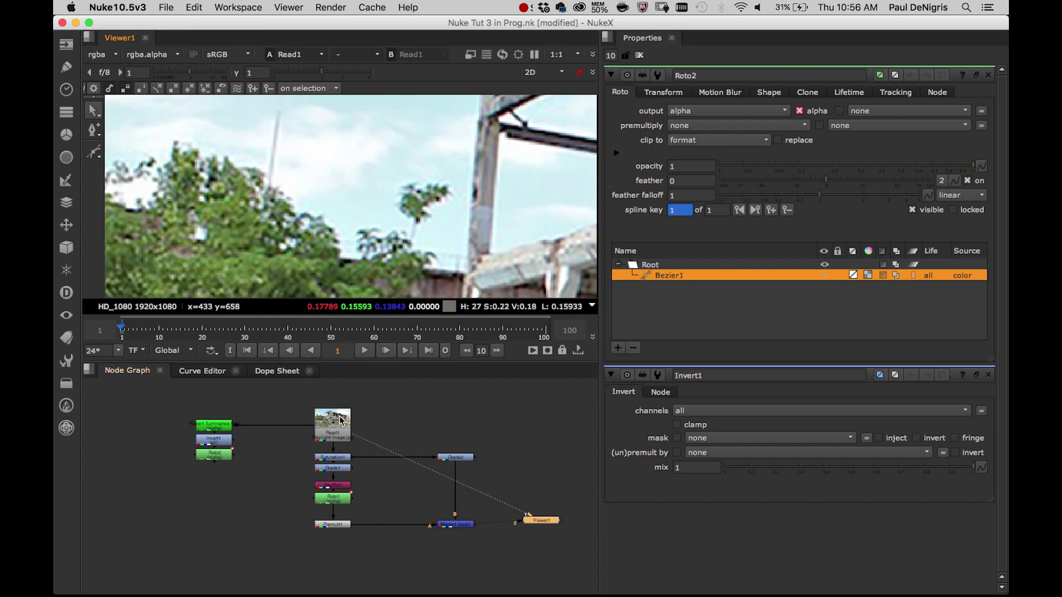
pyautogui.scroll(-2, 361, 178)
pyautogui.press('q')
pyautogui.moveTo(339, 179); pyautogui.dragTo(317, 282, button='middle')
pyautogui.press('q')
pyautogui.moveTo(332, 234); pyautogui.dragTo(406, 116, button='middle')
pyautogui.scroll(1, 394, 159)
pyautogui.moveTo(394, 160); pyautogui.dragTo(407, 202, button='middle')
pyautogui.scroll(1, 356, 201)
# Draw a narrow closed cusped Bezier shape around the thin pole, from its tip down into the treetops.
pyautogui.click(95, 151)
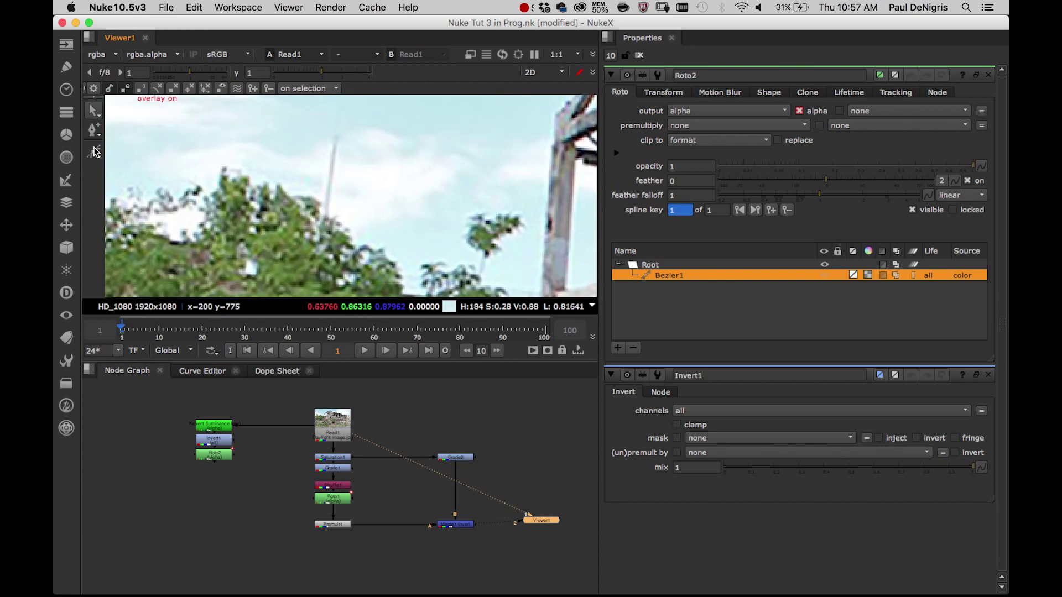
pyautogui.click(131, 151)
pyautogui.scroll(2, 323, 249)
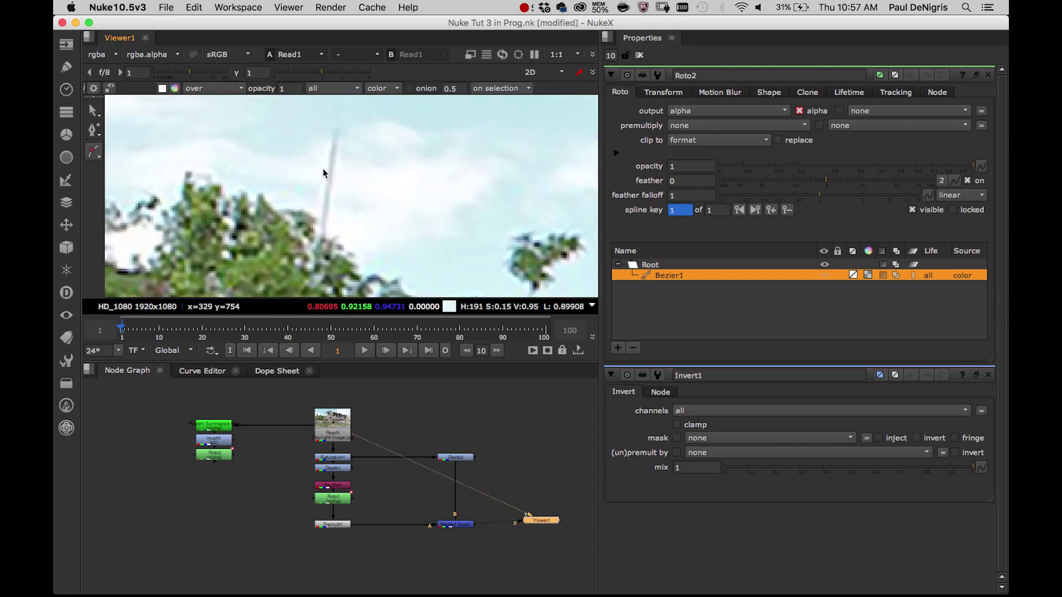
pyautogui.click(321, 245)
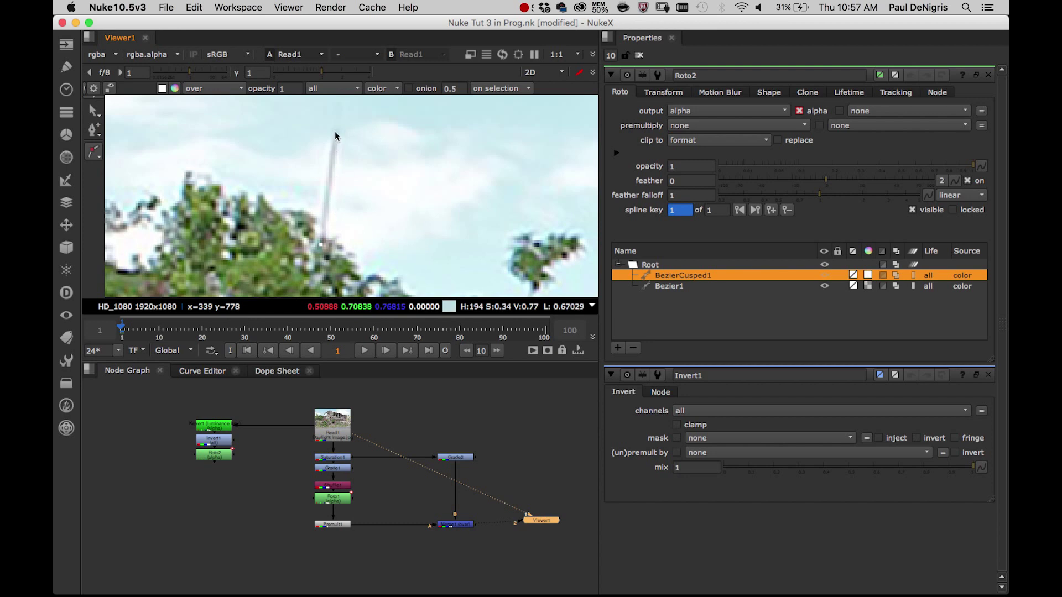
pyautogui.click(335, 135)
pyautogui.scroll(2, 351, 131)
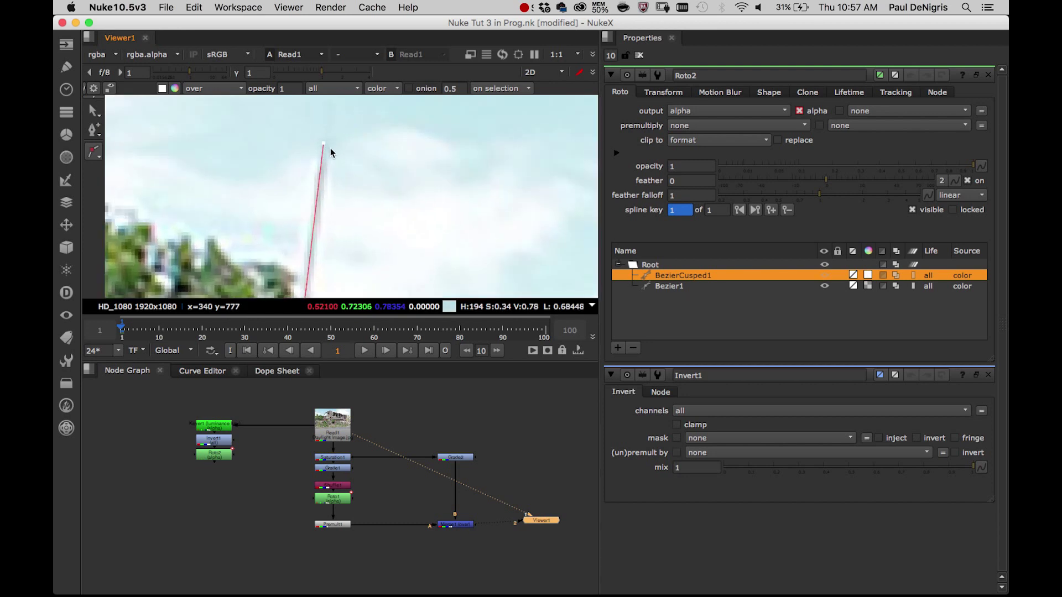
pyautogui.click(331, 144)
pyautogui.moveTo(324, 285); pyautogui.dragTo(358, 173, button='middle')
pyautogui.click(345, 202)
pyautogui.click(341, 203)
pyautogui.scroll(-2, 354, 205)
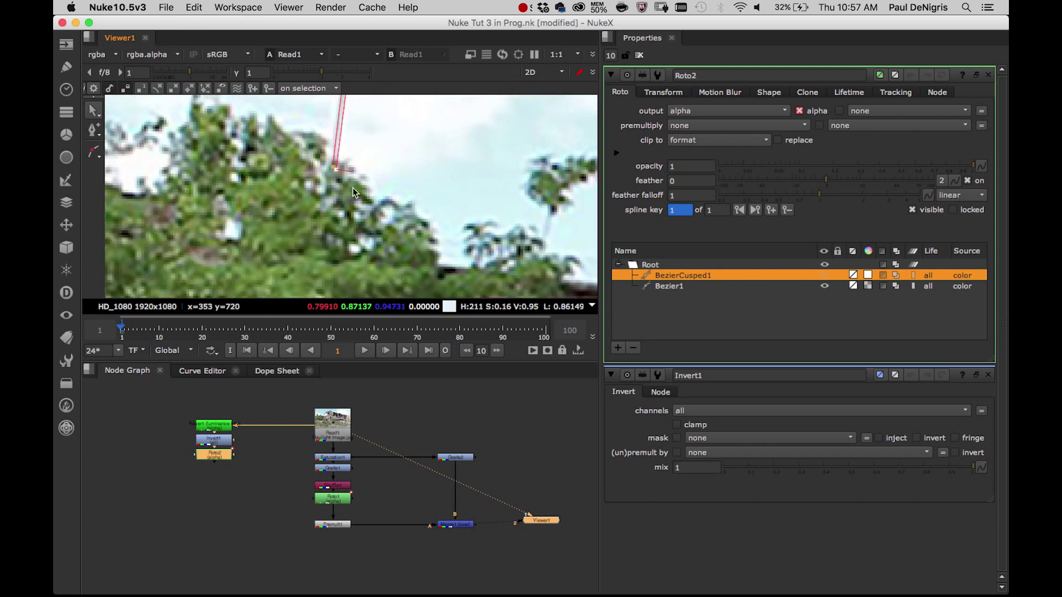
# Draw a second narrow closed cusped Bezier around the thin stem linking the isolated branch to the foliage below.
pyautogui.scroll(1, 311, 198)
pyautogui.press('v')
pyautogui.scroll(2, 435, 174)
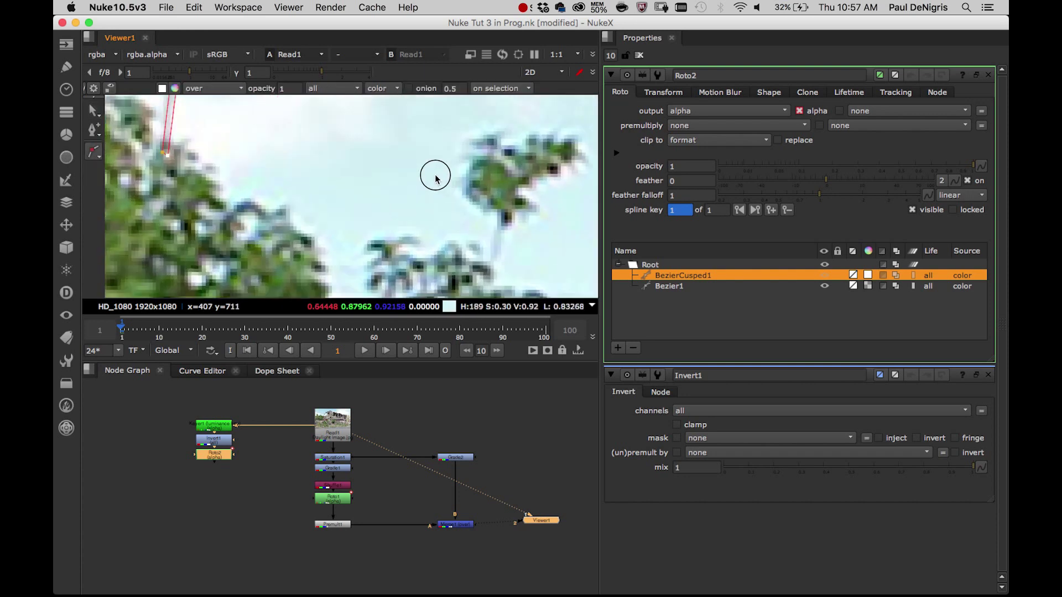
pyautogui.click(503, 212)
pyautogui.scroll(-1, 484, 268)
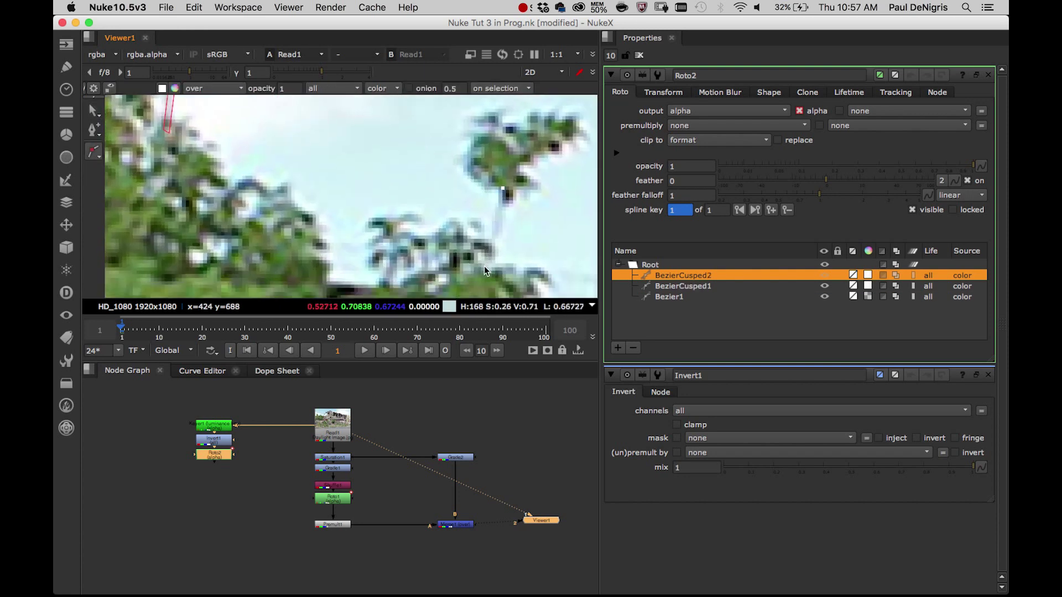
pyautogui.click(482, 278)
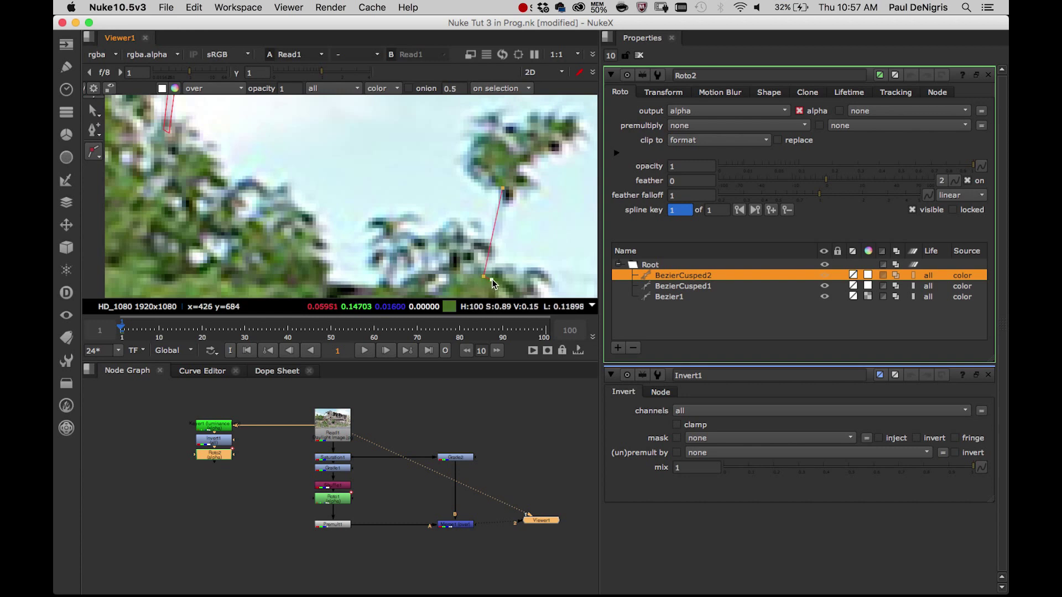
pyautogui.click(506, 193)
pyautogui.press('super+z')
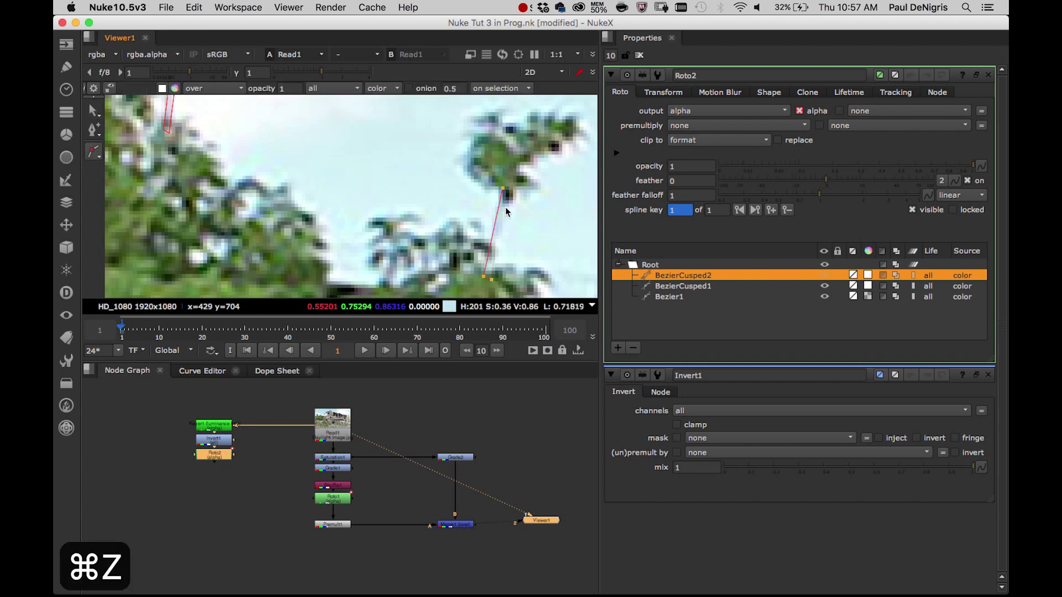
pyautogui.click(509, 194)
pyautogui.press('super+z')
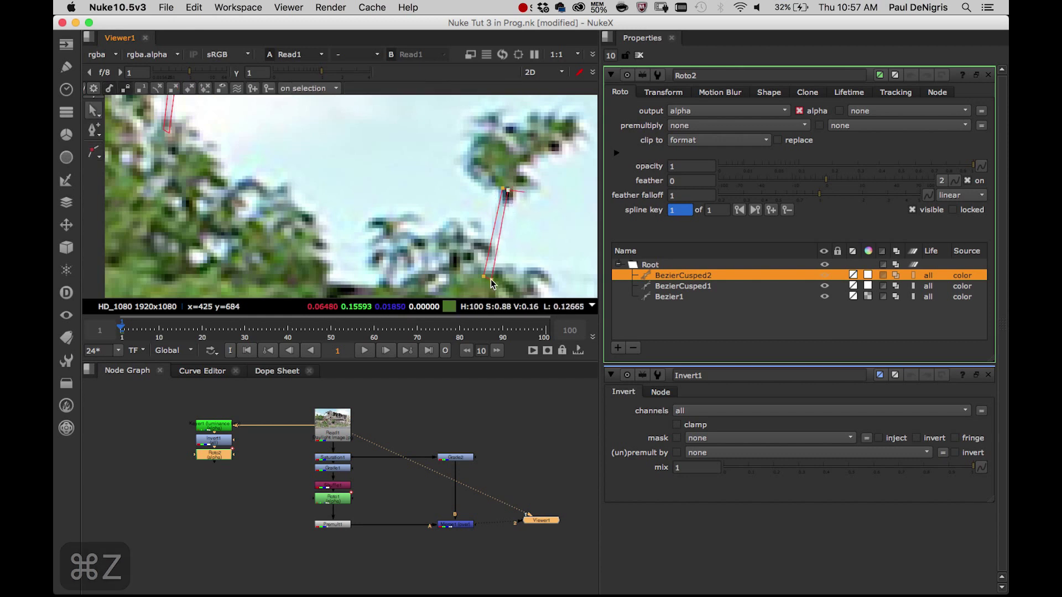
# View the Roto node's alpha without the overlay and soften the thin pole and stem shapes with a feather of -0.8.
pyautogui.press('1')
pyautogui.press('a')
pyautogui.press('q')
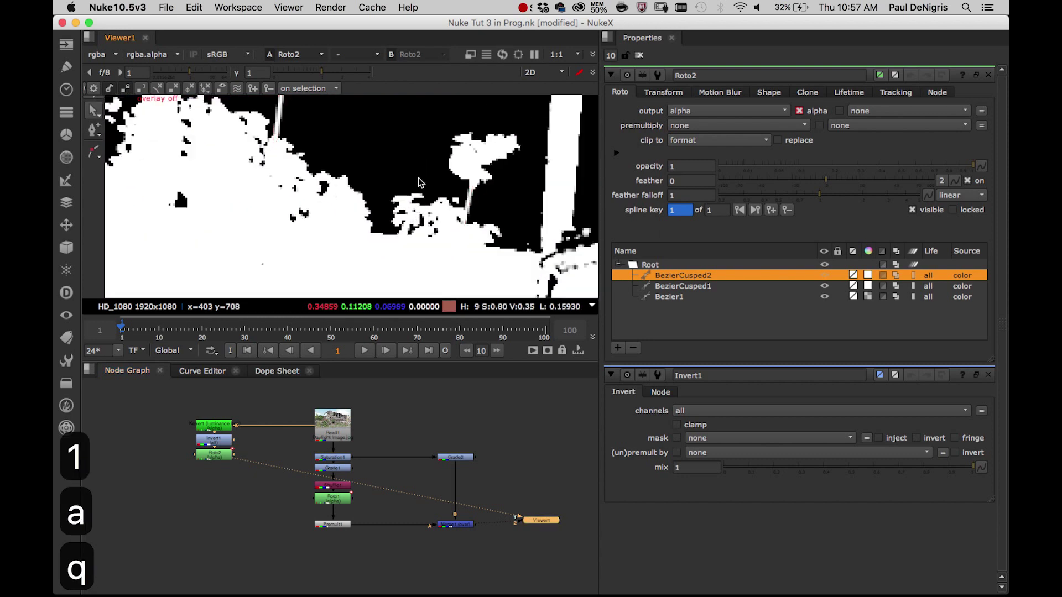
pyautogui.moveTo(416, 145); pyautogui.dragTo(412, 199, button='middle')
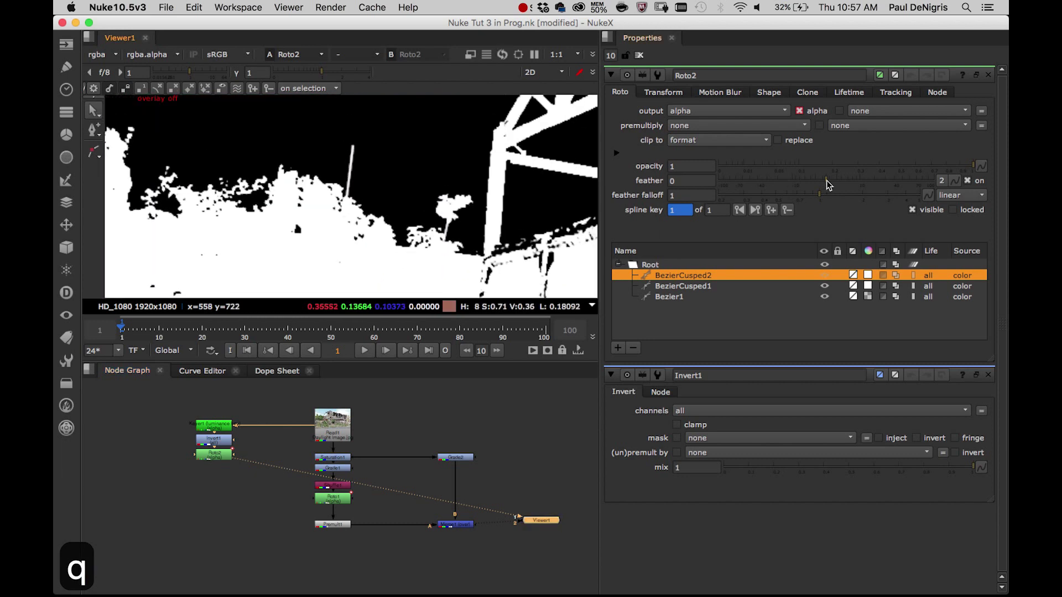
pyautogui.moveTo(825, 182); pyautogui.dragTo(817, 183)
pyautogui.click(706, 286)
# Examine the matte across the treeline, the truss openings and the curved top of the arch.
pyautogui.keyDown('alt'); pyautogui.moveTo(445, 151); pyautogui.dragTo(428, 180, button='middle'); pyautogui.keyUp('alt')
pyautogui.scroll(-3, 428, 180)
pyautogui.moveTo(452, 215); pyautogui.dragTo(408, 224, button='middle')
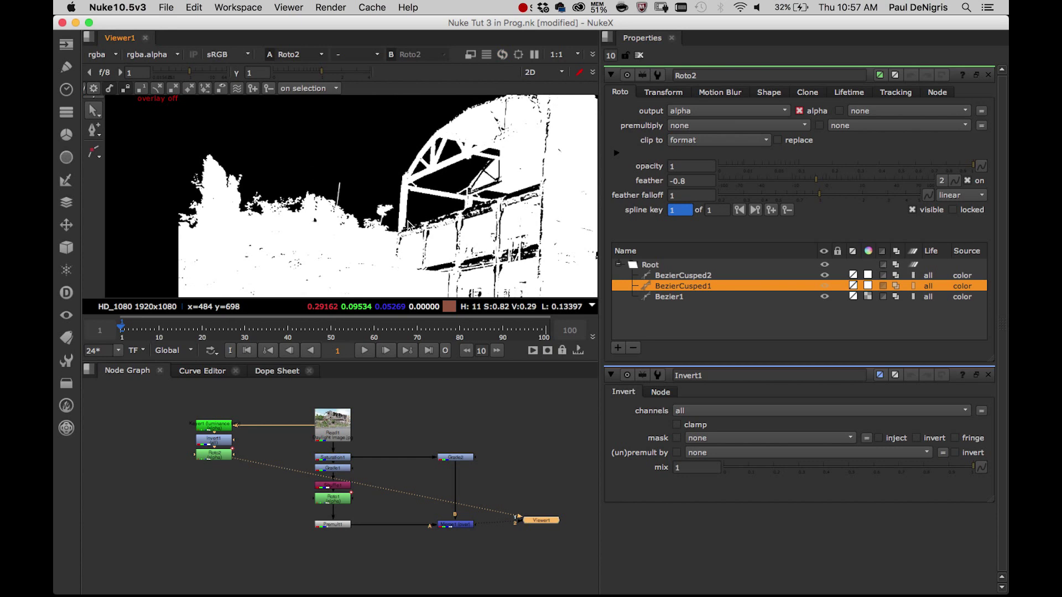
pyautogui.keyDown('alt'); pyautogui.moveTo(443, 118); pyautogui.dragTo(443, 248, button='middle'); pyautogui.keyUp('alt')
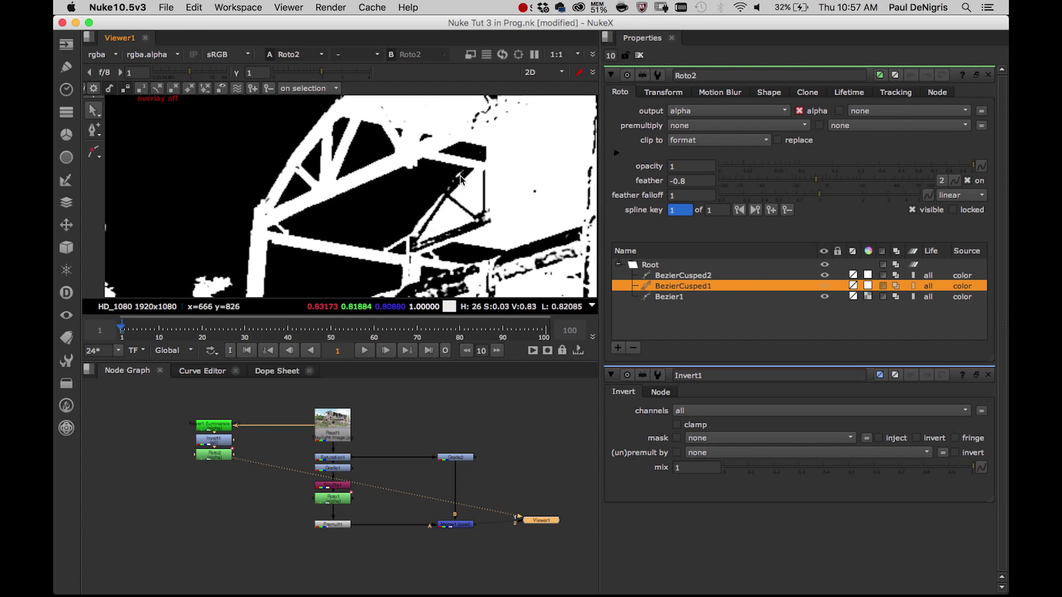
pyautogui.moveTo(440, 143); pyautogui.dragTo(395, 248, button='middle')
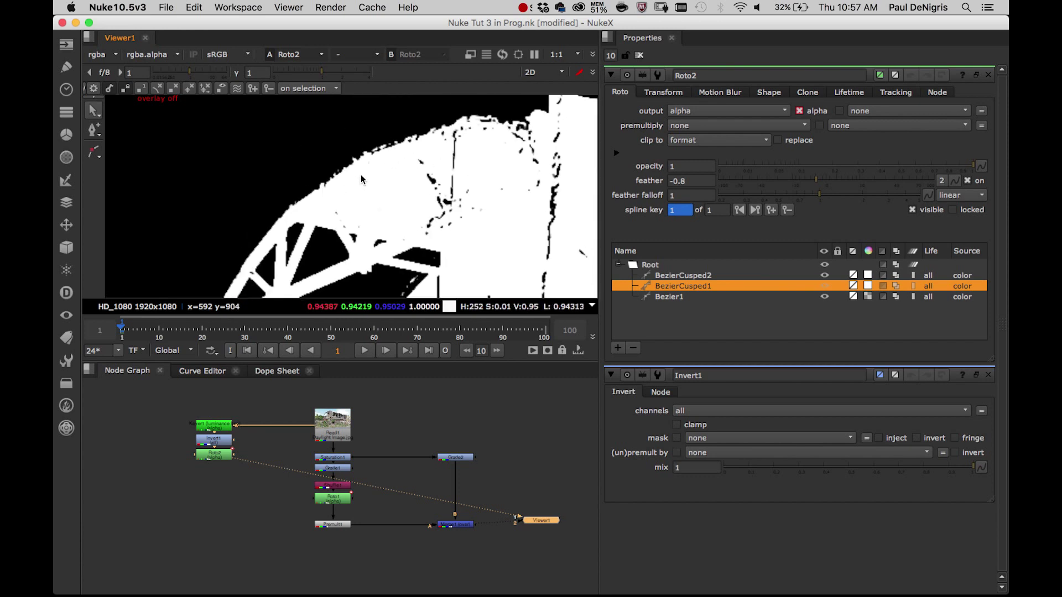
pyautogui.moveTo(429, 185); pyautogui.dragTo(423, 173, button='middle')
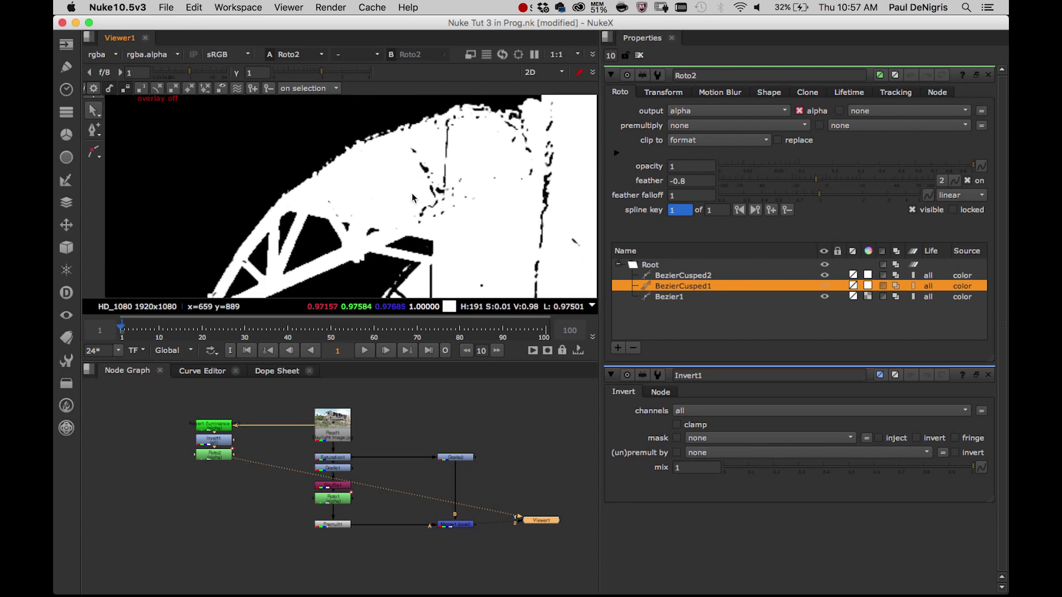
# Show the original plate in full color and examine the arched truss for comparison with the matte.
pyautogui.click(333, 422)
pyautogui.press('1')
pyautogui.press('a')
pyautogui.scroll(3, 372, 172)
pyautogui.moveTo(377, 172); pyautogui.dragTo(392, 163, button='middle')
pyautogui.scroll(-3, 392, 166)
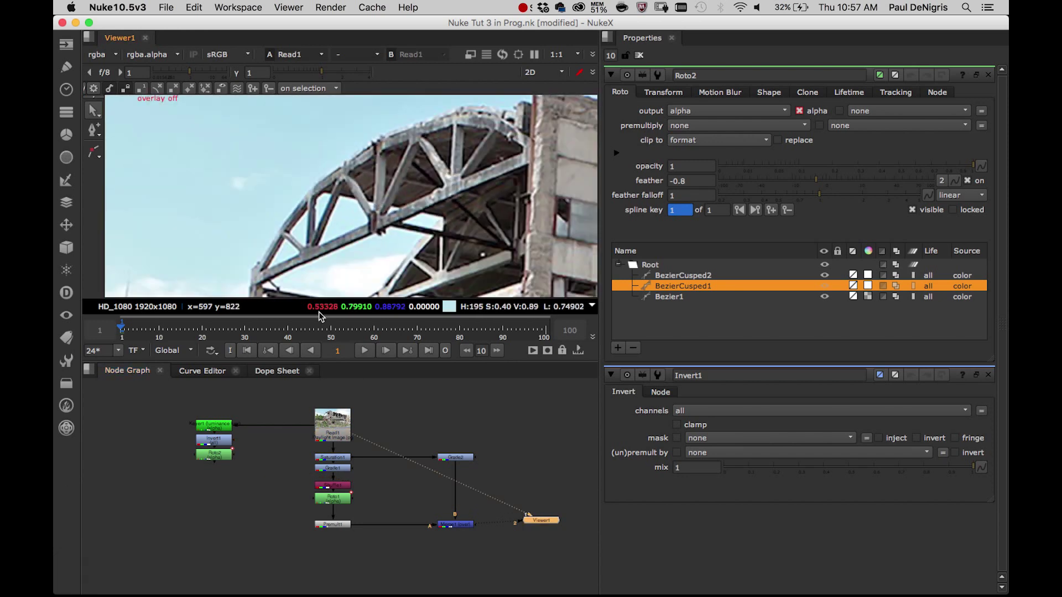
# Compare the inverted Roto output with the original plate at the arch, toggling the Invert node off and on.
pyautogui.click(222, 458)
pyautogui.press('1')
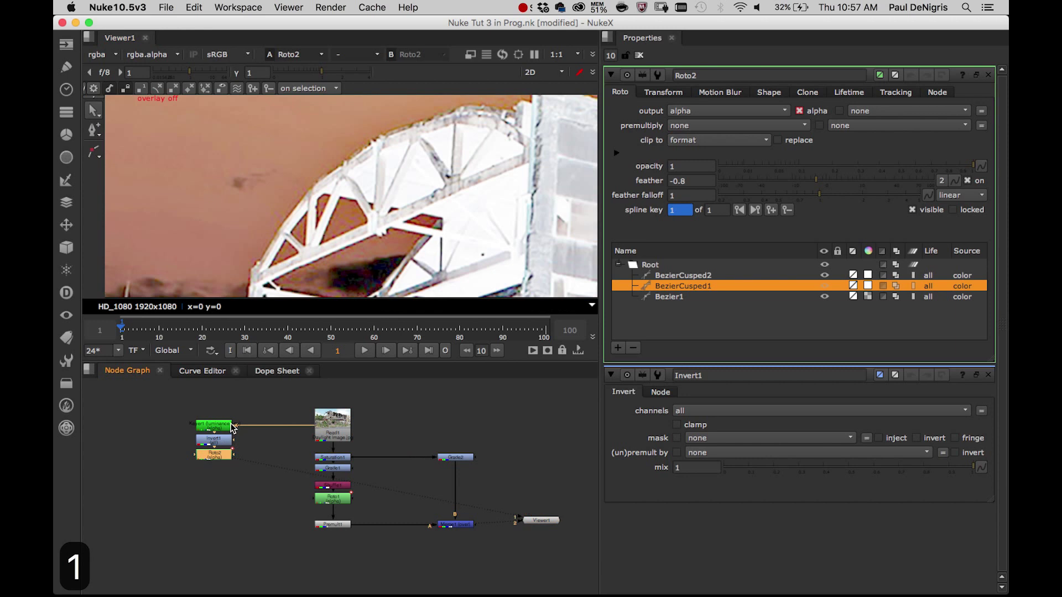
pyautogui.click(225, 441)
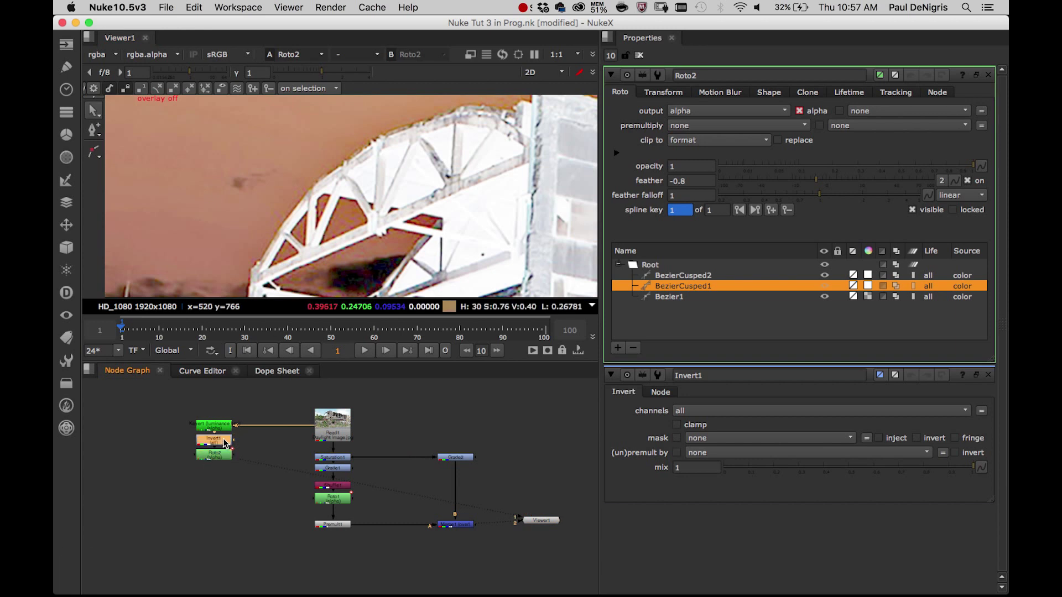
pyautogui.press('d')
pyautogui.press('d')
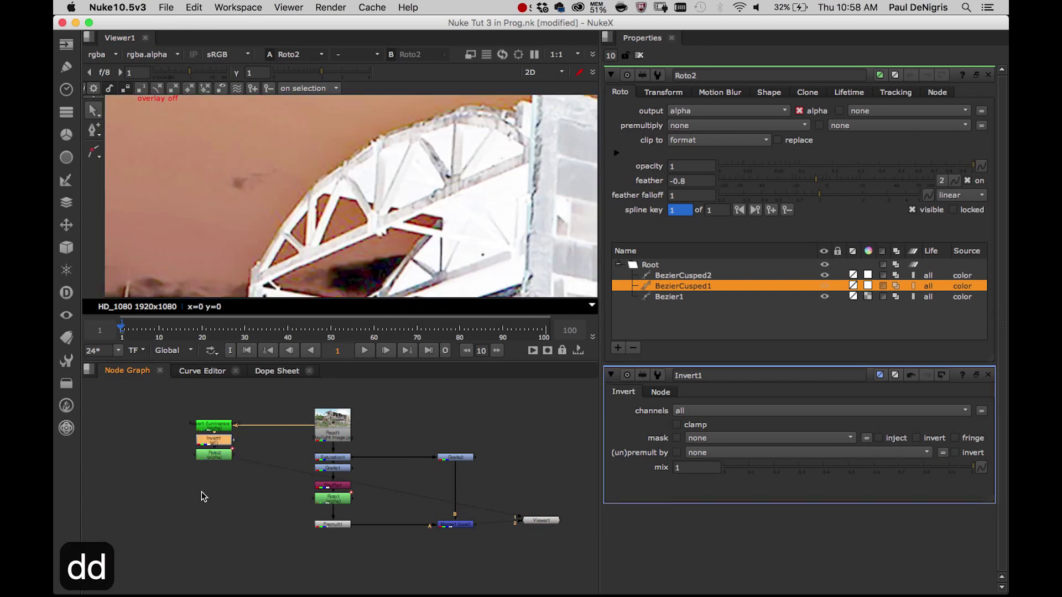
pyautogui.press('1')
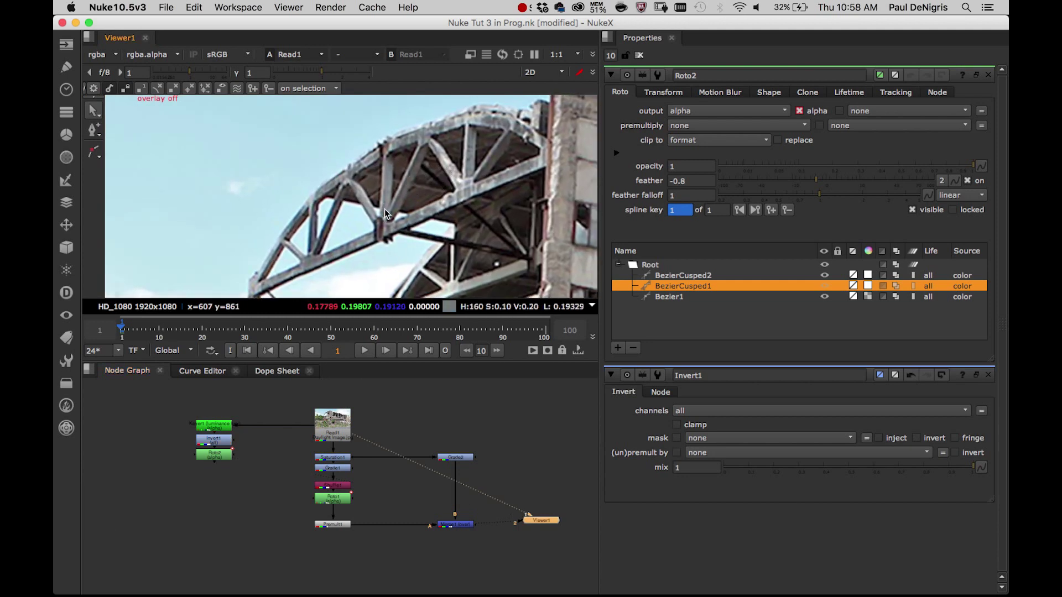
pyautogui.moveTo(419, 168)
pyautogui.mouseDown(button='middle')
pyautogui.moveTo(412, 184)
pyautogui.moveTo(400, 166)
pyautogui.moveTo(423, 180)
pyautogui.moveTo(422, 152)
pyautogui.mouseUp(button='middle')
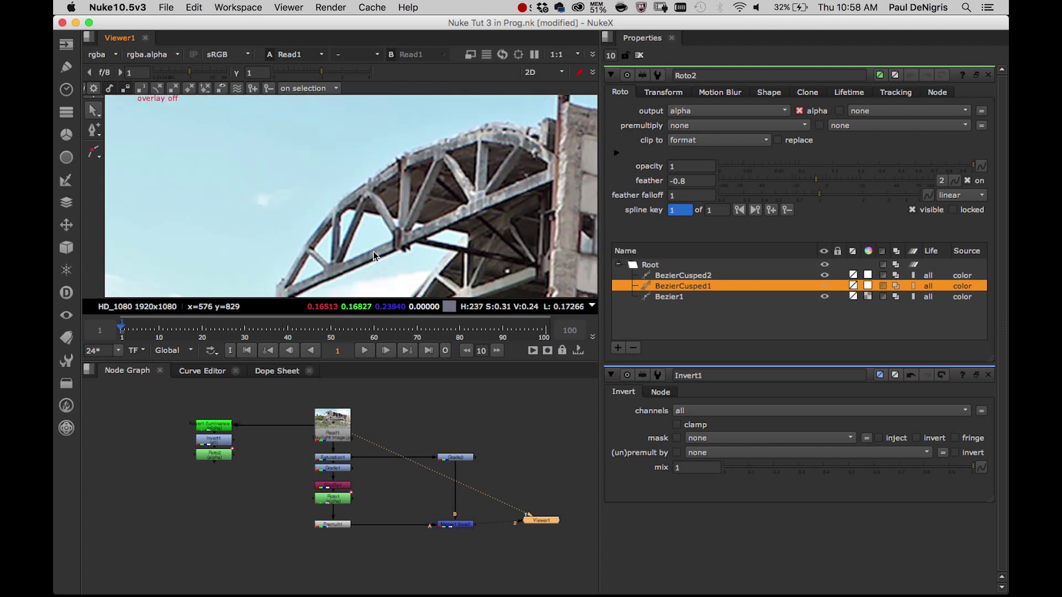
# Add a Copy node fed by the Roto node's alpha and connect its other input to the original plate.
pyautogui.click(230, 458)
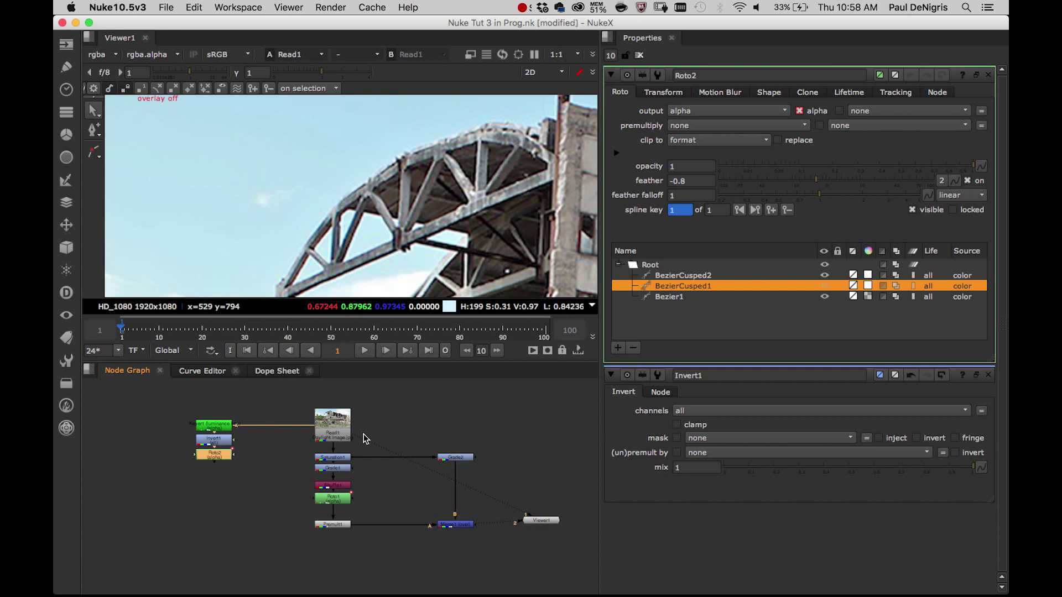
pyautogui.press('k')
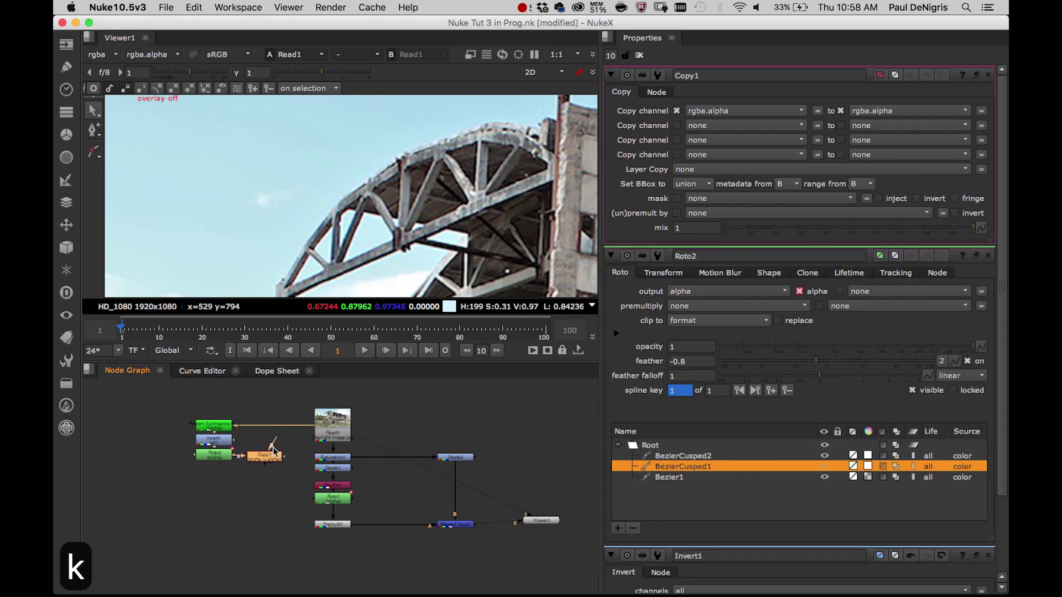
pyautogui.moveTo(272, 443); pyautogui.dragTo(335, 427)
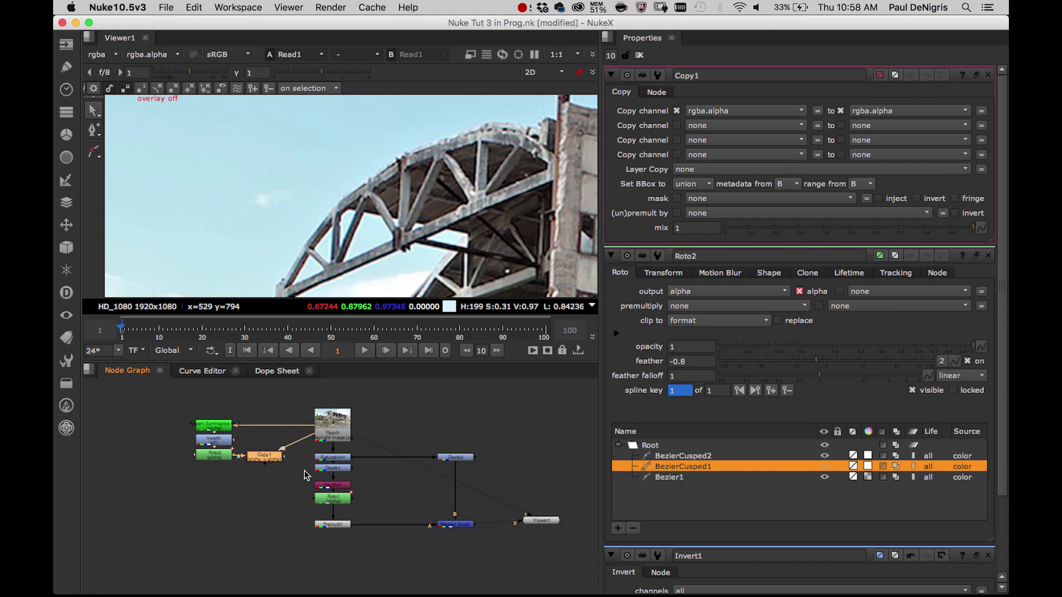
pyautogui.moveTo(269, 450); pyautogui.dragTo(269, 448)
# View the Copy node with the red matte overlay and inspect the matte over the whole frame and the truss.
pyautogui.press('1')
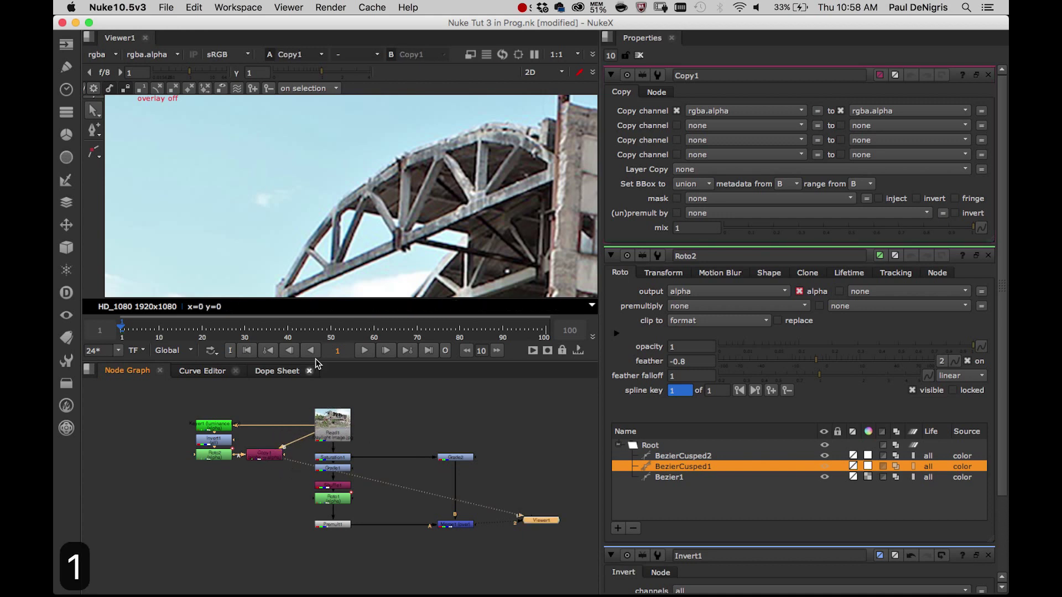
pyautogui.press('m')
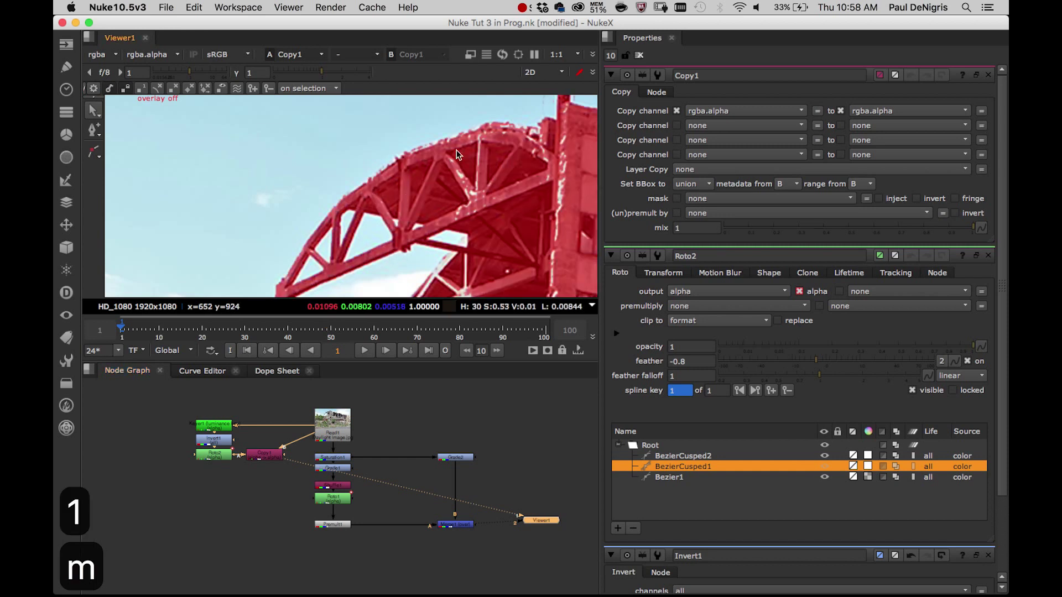
pyautogui.scroll(-5, 425, 182)
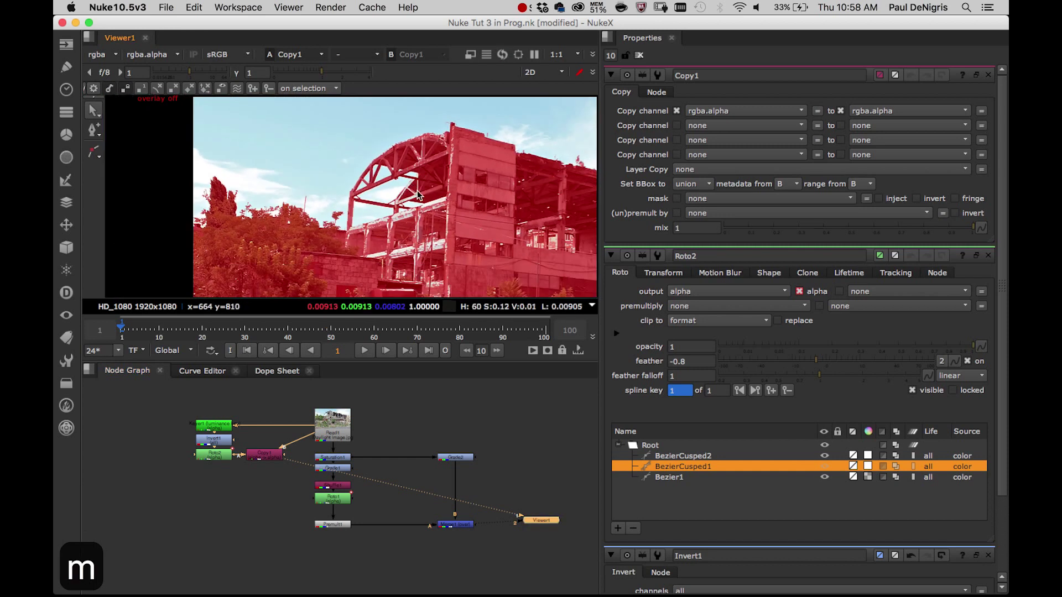
pyautogui.press('h')
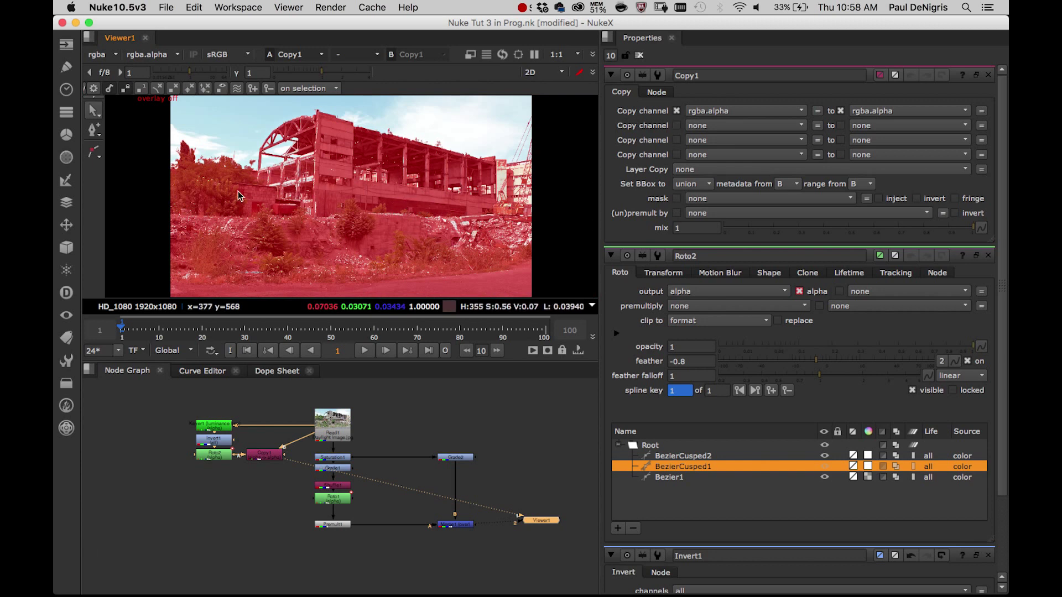
pyautogui.scroll(10, 235, 199)
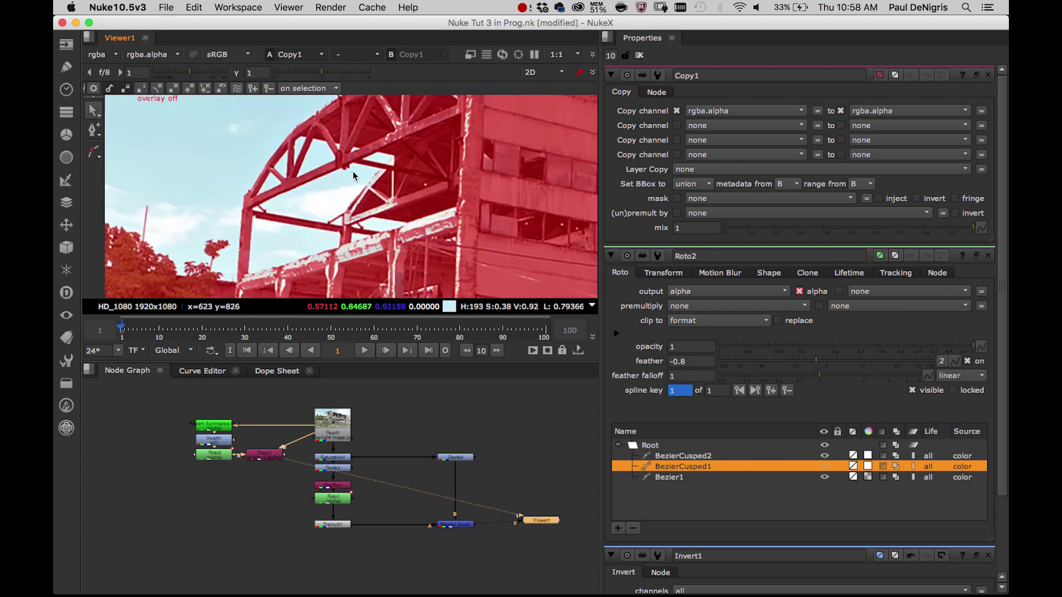
# Examine the red matte overlay along the arch edge, inner truss and lower framework with the roto outlines shown.
pyautogui.scroll(8, 349, 188)
pyautogui.press('q')
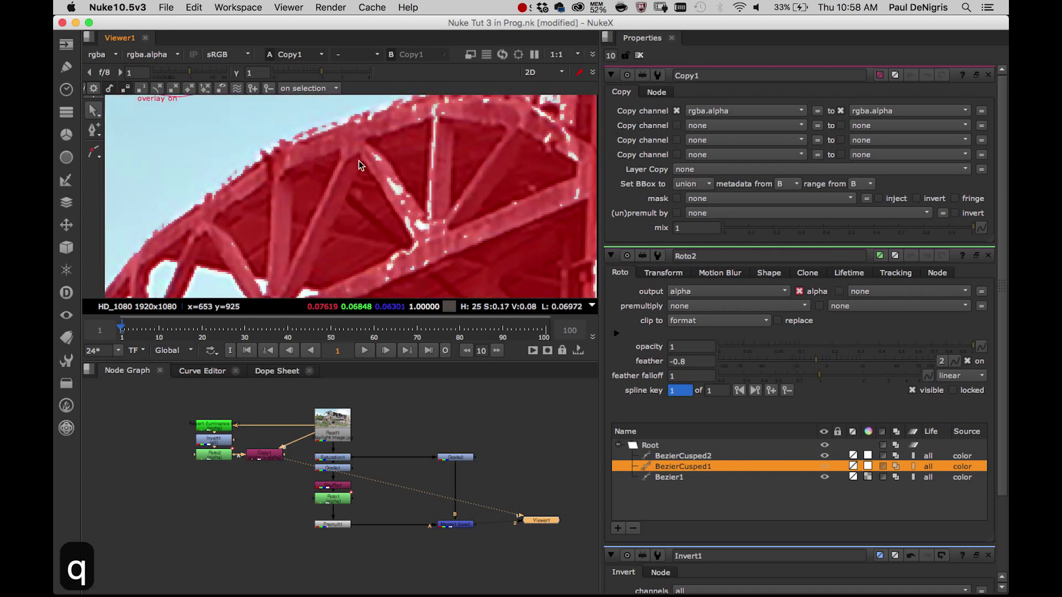
pyautogui.moveTo(325, 138); pyautogui.dragTo(503, 141, button='middle')
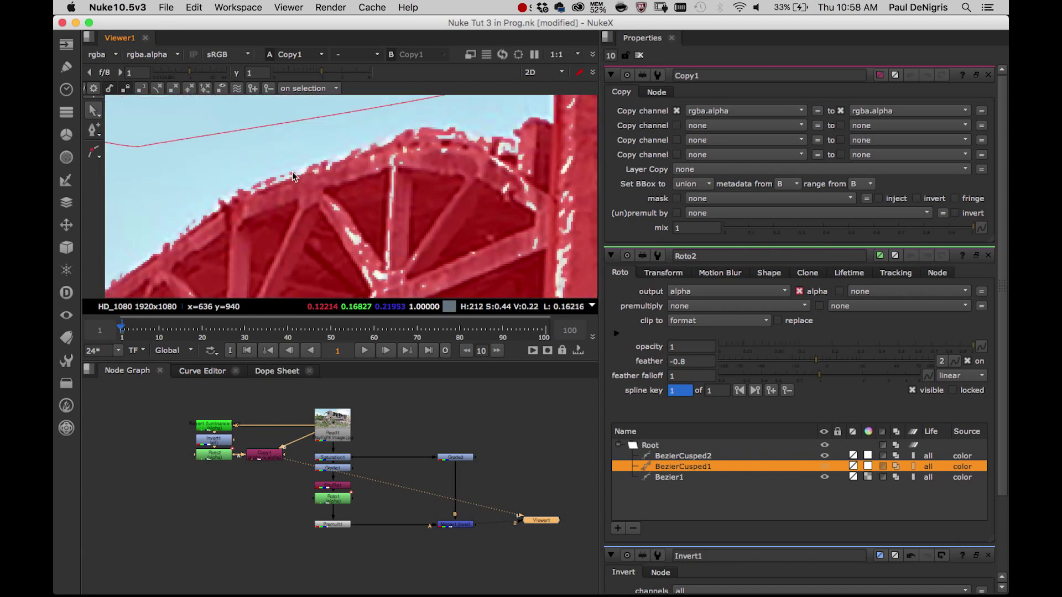
pyautogui.scroll(-6, 498, 138)
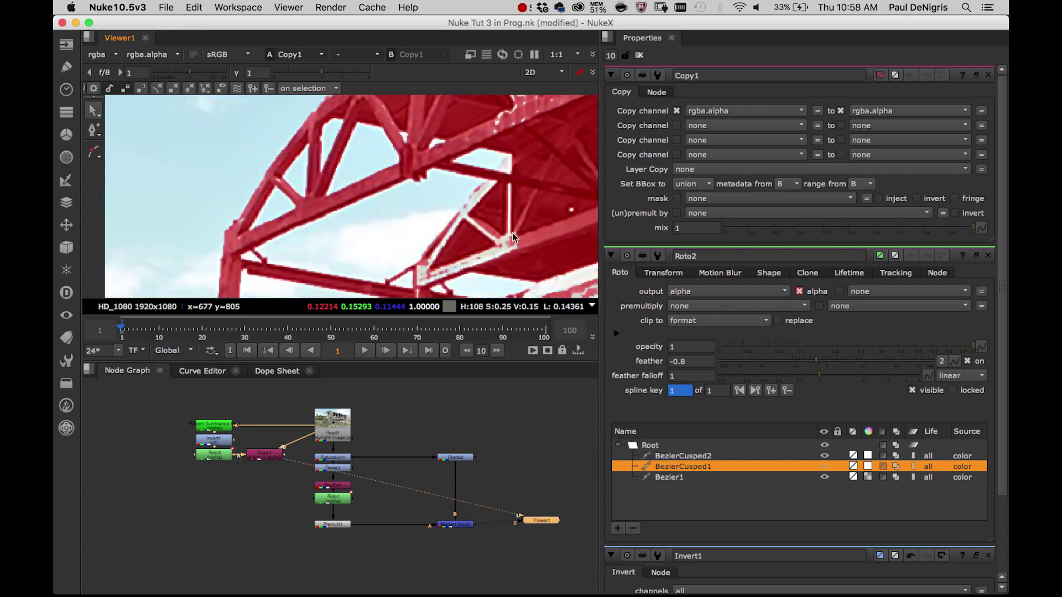
pyautogui.scroll(-4, 398, 233)
pyautogui.scroll(-4, 391, 232)
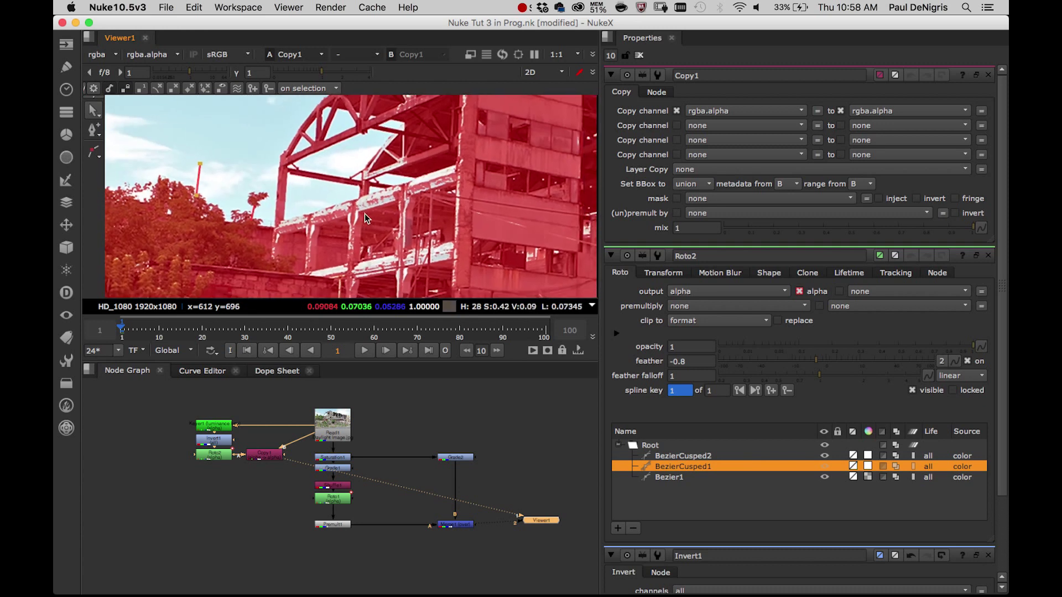
pyautogui.scroll(10, 433, 190)
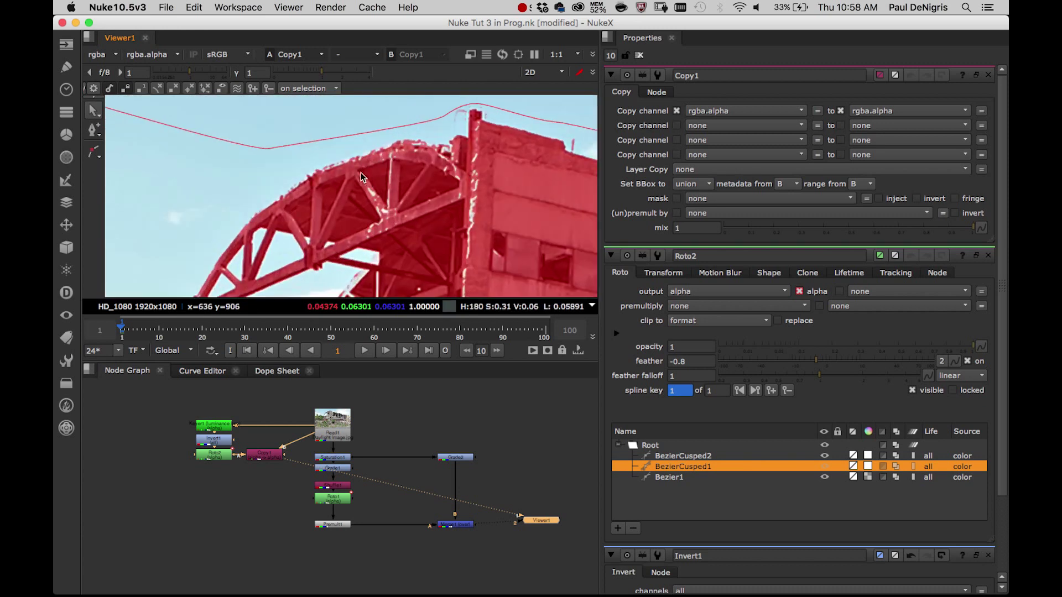
# Start a smooth Bezier roto shape and trace the arch's outer edge from its lower curve up to the corner pillar.
pyautogui.click(95, 155)
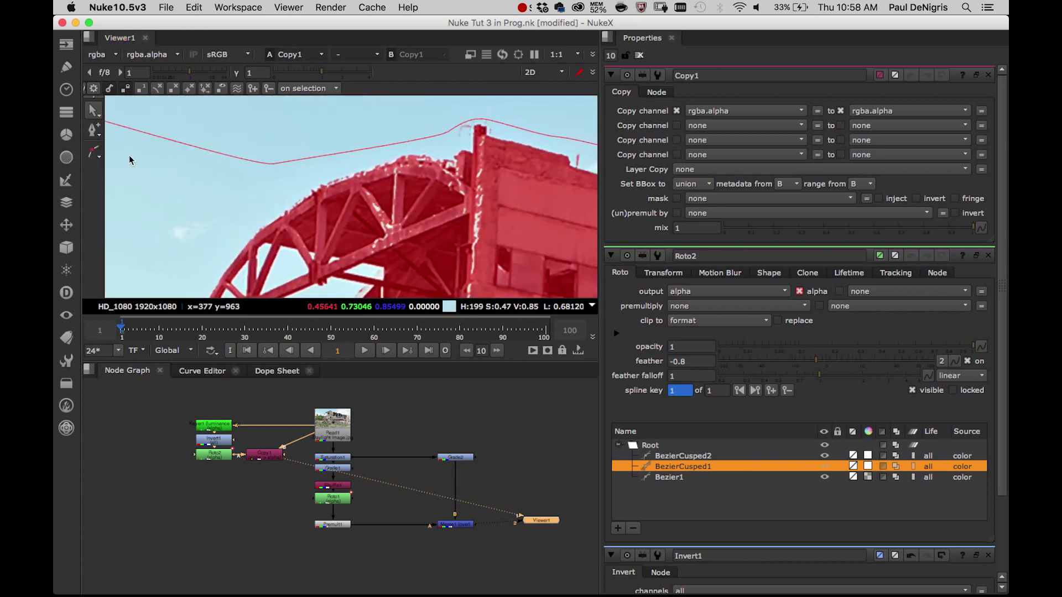
pyautogui.click(133, 164)
pyautogui.scroll(6, 279, 220)
pyautogui.moveTo(273, 216); pyautogui.dragTo(289, 195, button='middle')
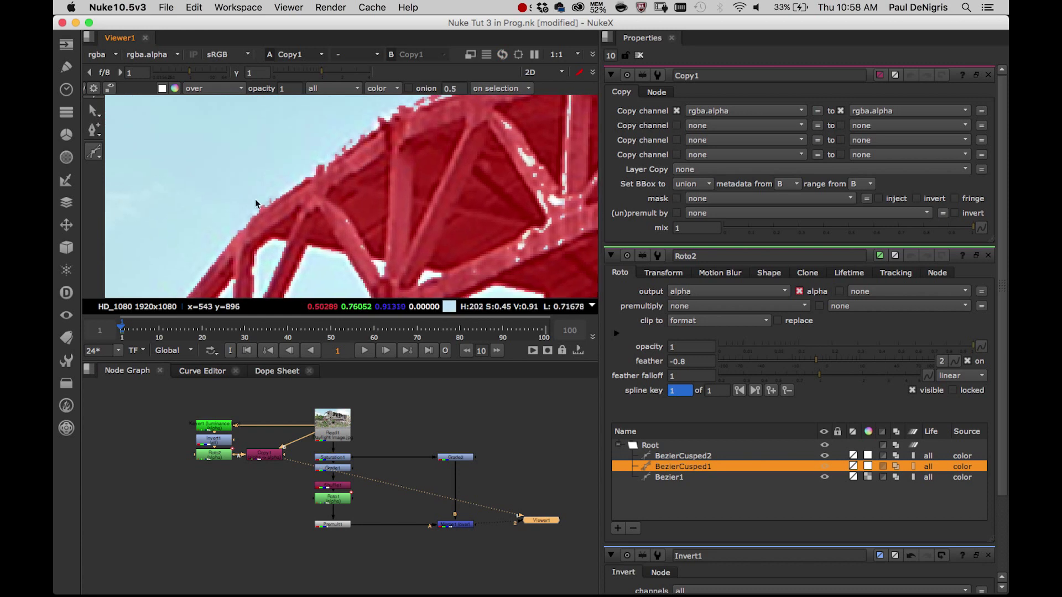
pyautogui.click(238, 237)
pyautogui.scroll(3, 238, 235)
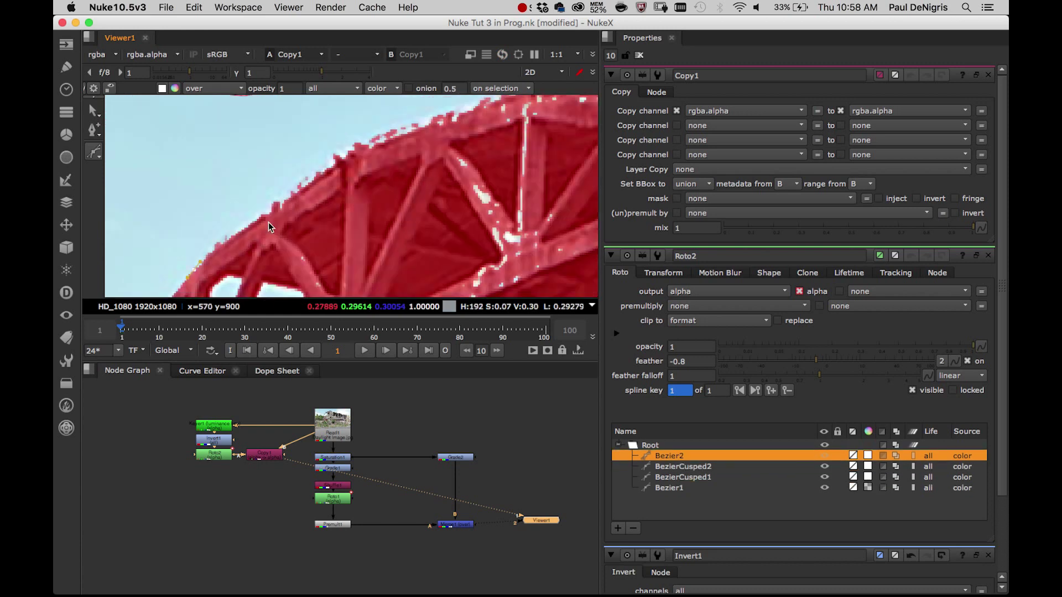
pyautogui.click(299, 195)
pyautogui.moveTo(476, 156); pyautogui.dragTo(376, 178, button='middle')
pyautogui.moveTo(371, 157); pyautogui.dragTo(384, 153)
pyautogui.click(397, 148)
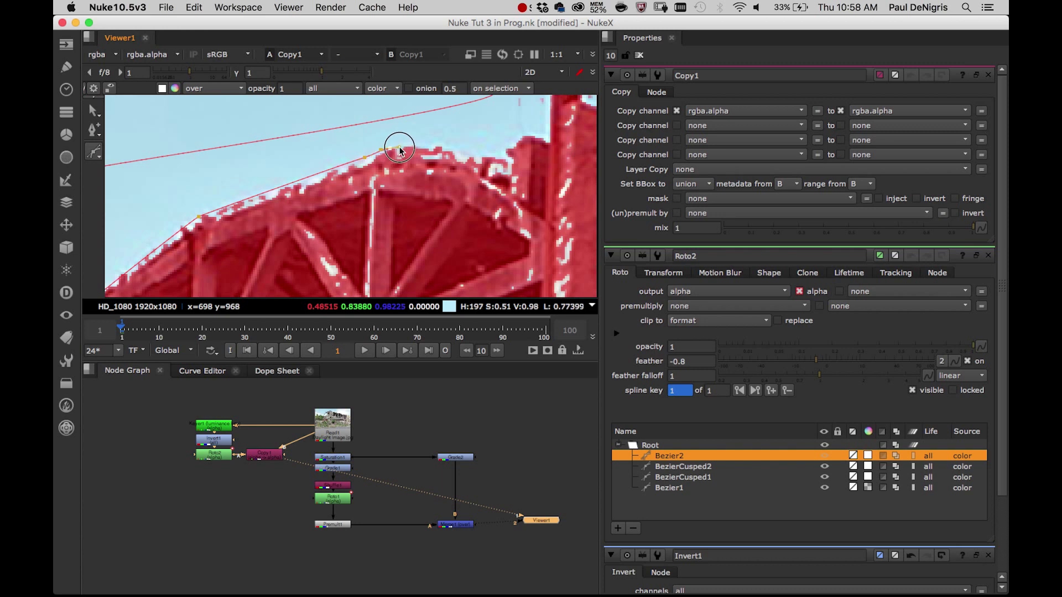
pyautogui.click(459, 152)
pyautogui.click(506, 153)
pyautogui.click(524, 137)
pyautogui.moveTo(555, 127); pyautogui.dragTo(505, 182, button='middle')
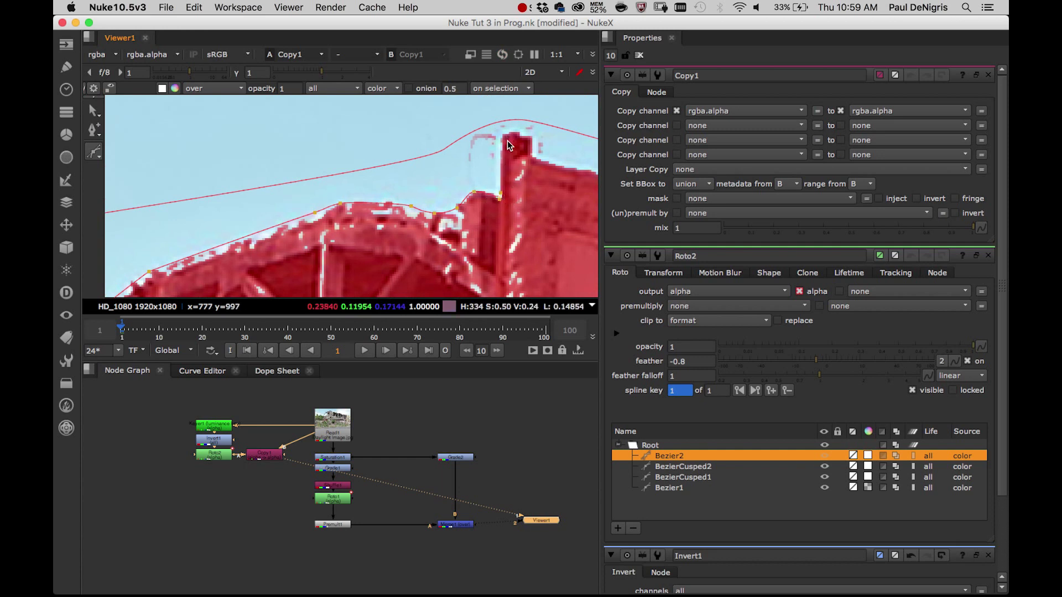
# Continue the Bezier down the pillar and back along the arch's lower beam and inner struts, closing it at its start point.
pyautogui.moveTo(534, 226); pyautogui.dragTo(528, 114, button='middle')
pyautogui.scroll(-3, 523, 153)
pyautogui.moveTo(524, 158); pyautogui.dragTo(526, 179, button='middle')
pyautogui.scroll(5, 498, 177)
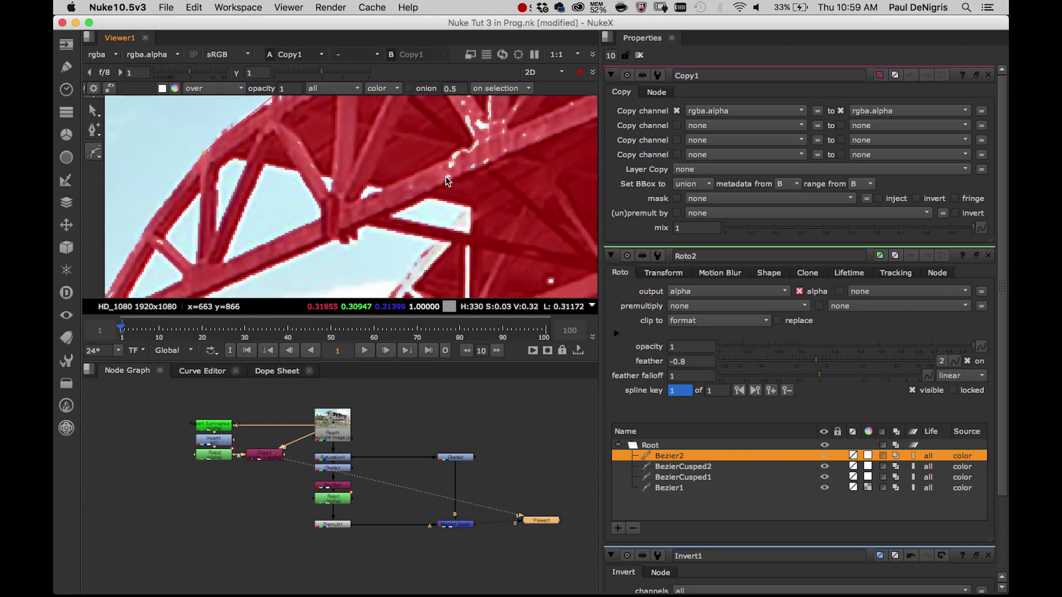
pyautogui.moveTo(418, 128); pyautogui.dragTo(385, 202, button='middle')
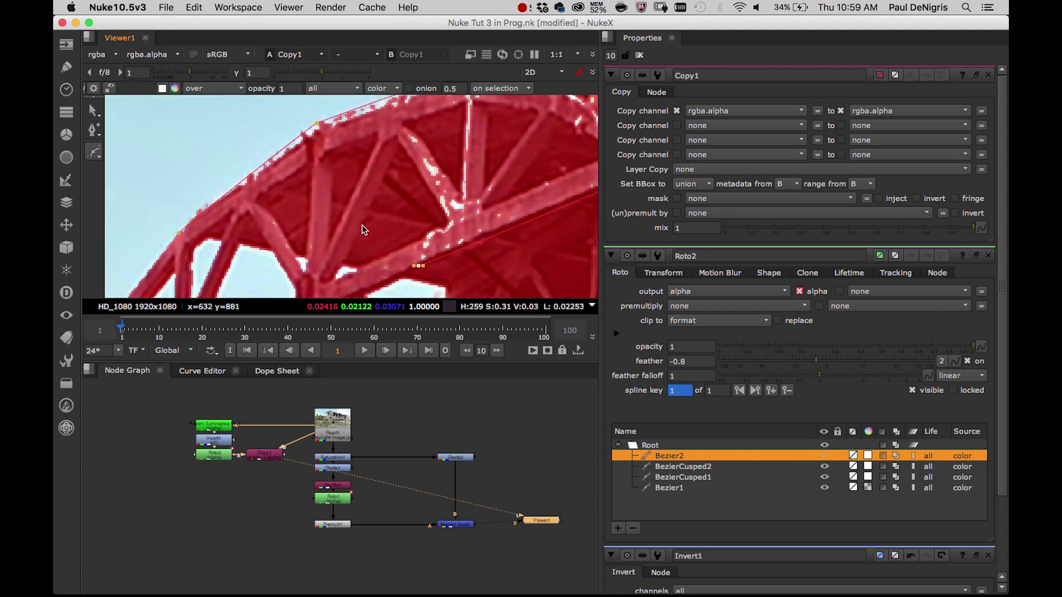
pyautogui.click(357, 242)
pyautogui.click(308, 252)
pyautogui.click(286, 257)
pyautogui.click(258, 217)
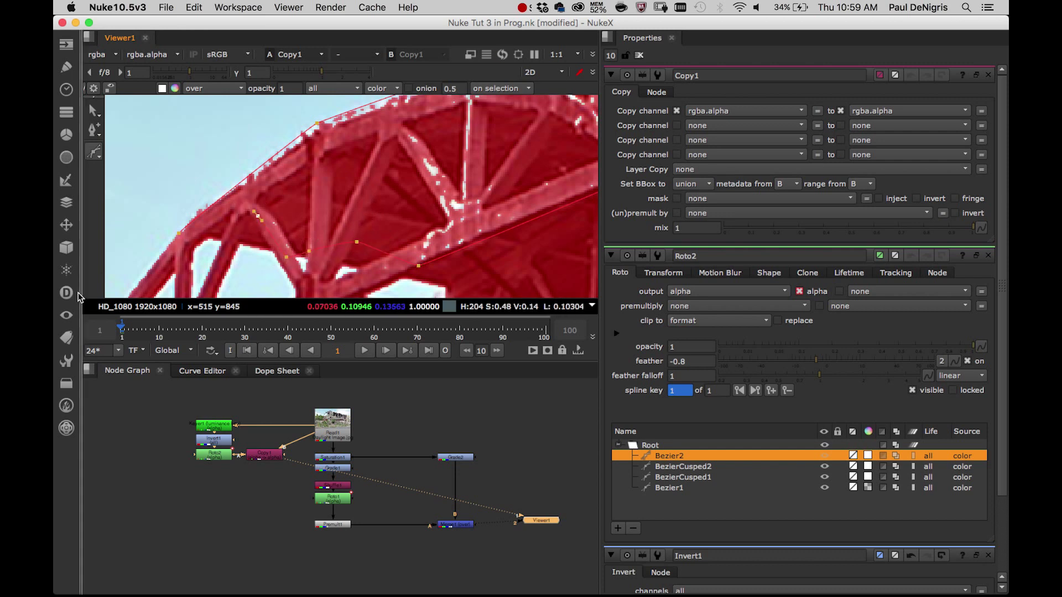
pyautogui.click(239, 209)
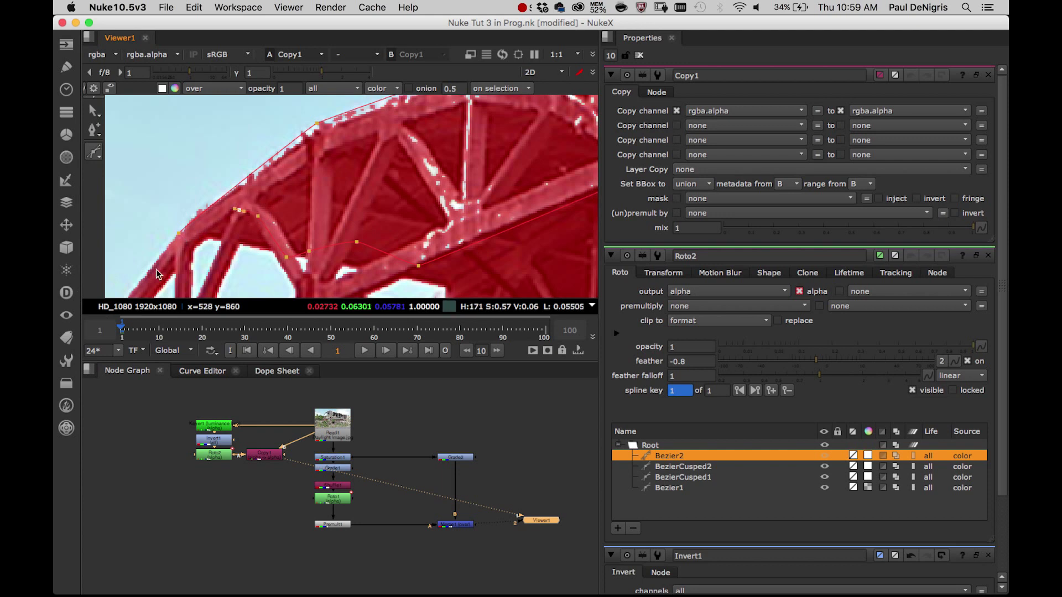
pyautogui.click(178, 234)
pyautogui.scroll(-3, 304, 188)
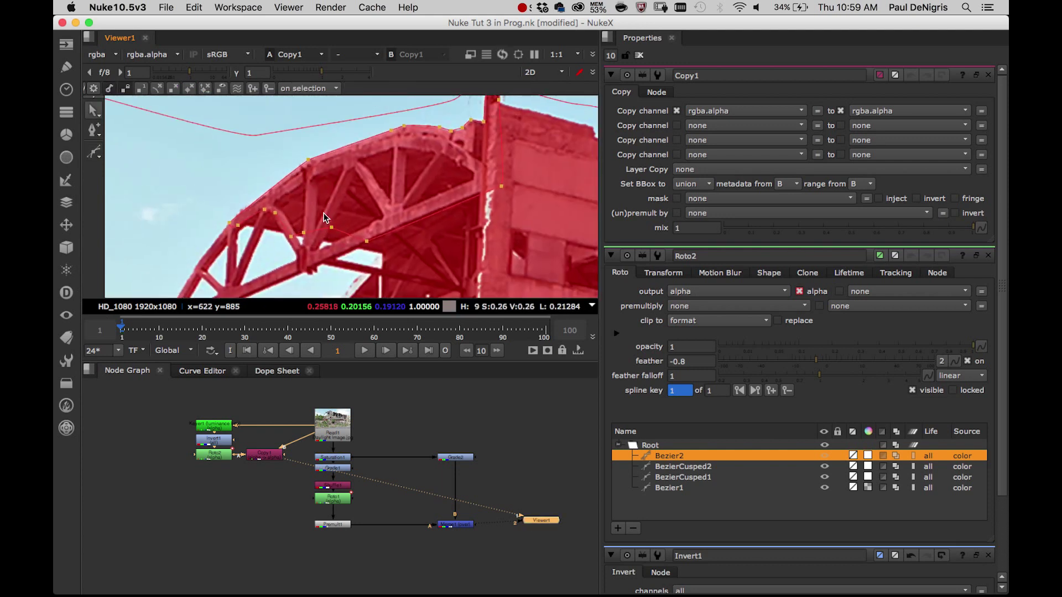
# Compare the arch matte with the roto outlines hidden and set the new shape's feather to -2.
pyautogui.press('q')
pyautogui.press('q')
pyautogui.press('q')
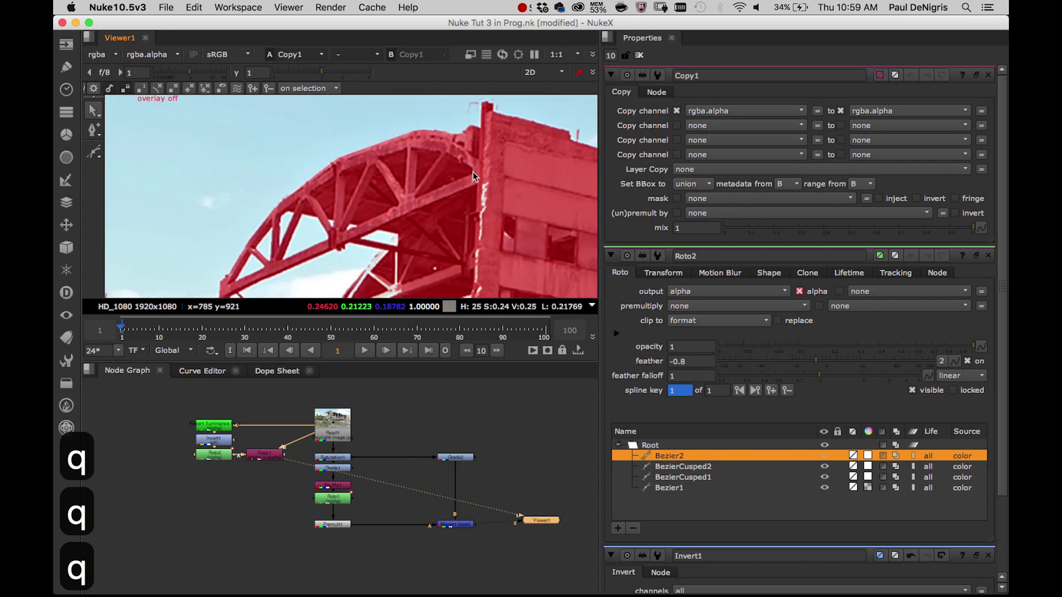
pyautogui.scroll(4, 418, 173)
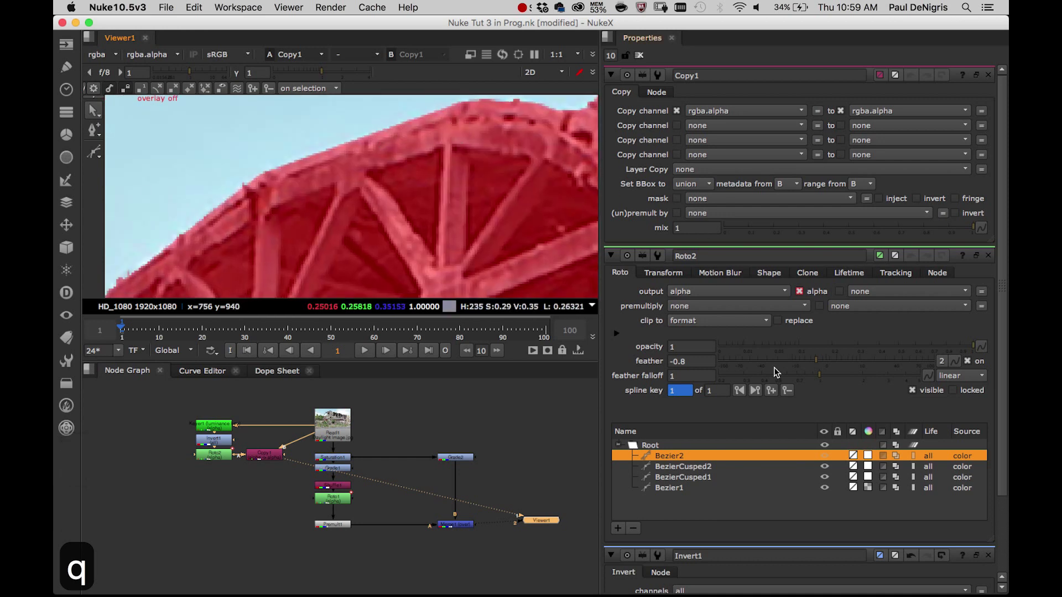
pyautogui.click(813, 360)
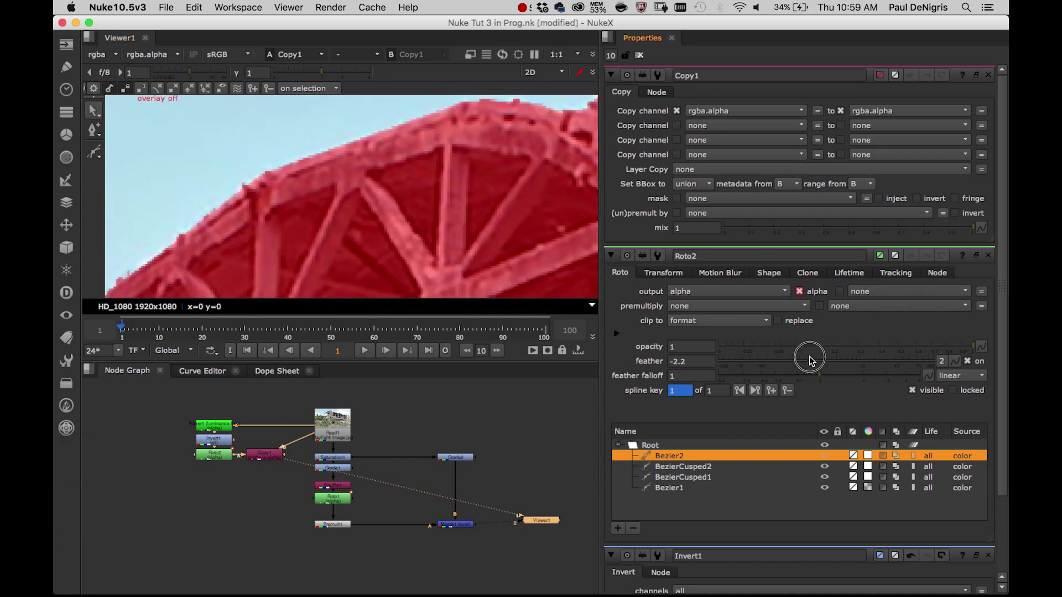
pyautogui.moveTo(810, 364); pyautogui.dragTo(812, 363)
pyautogui.scroll(-6, 465, 280)
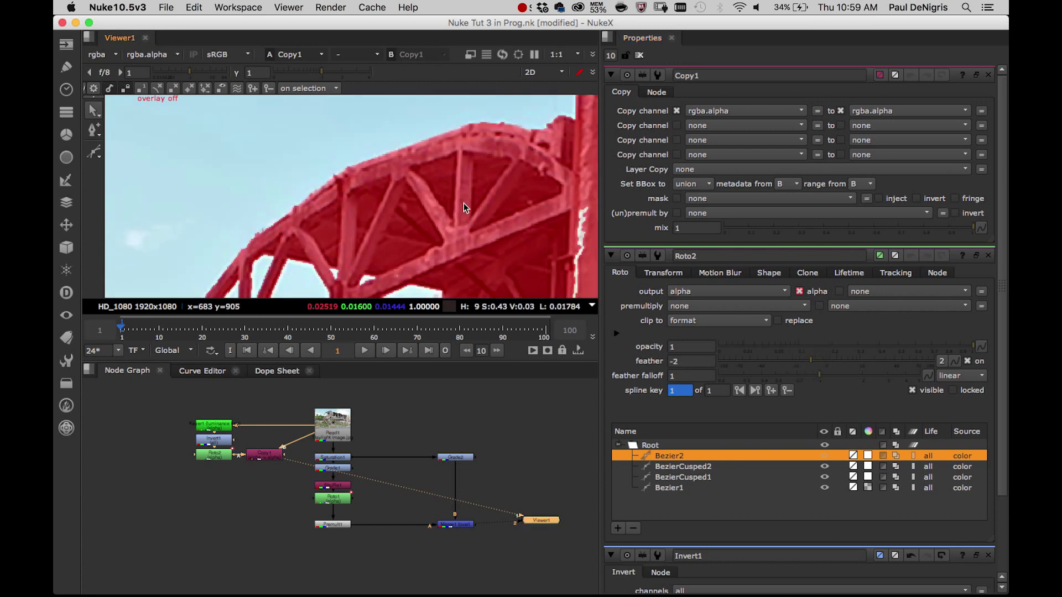
# Draw a closed cusped Bezier around the fringe artifacts beside and above the tip of the corner pillar.
pyautogui.press('q')
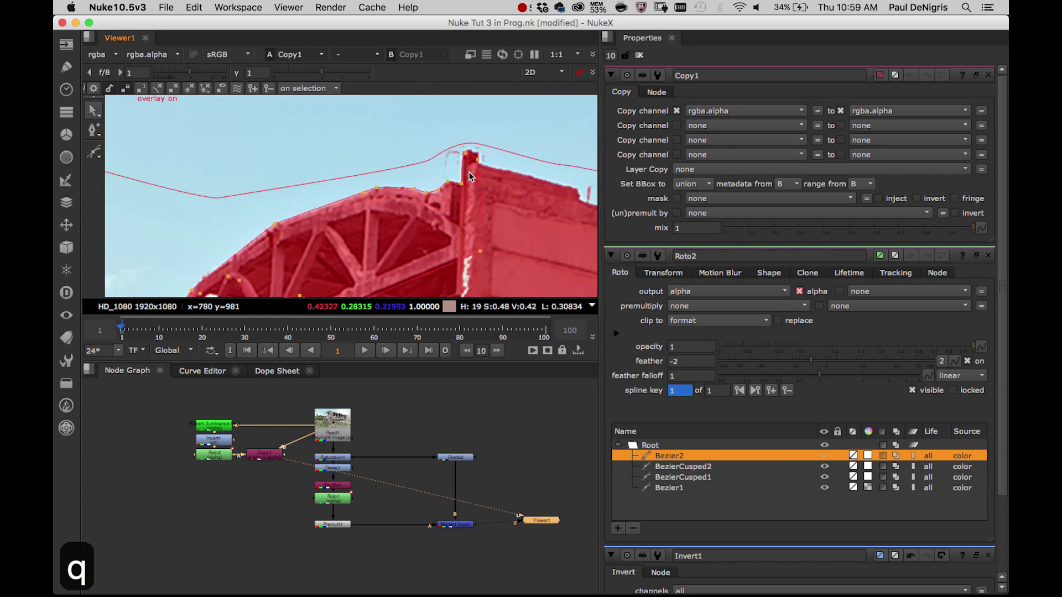
pyautogui.scroll(2, 432, 187)
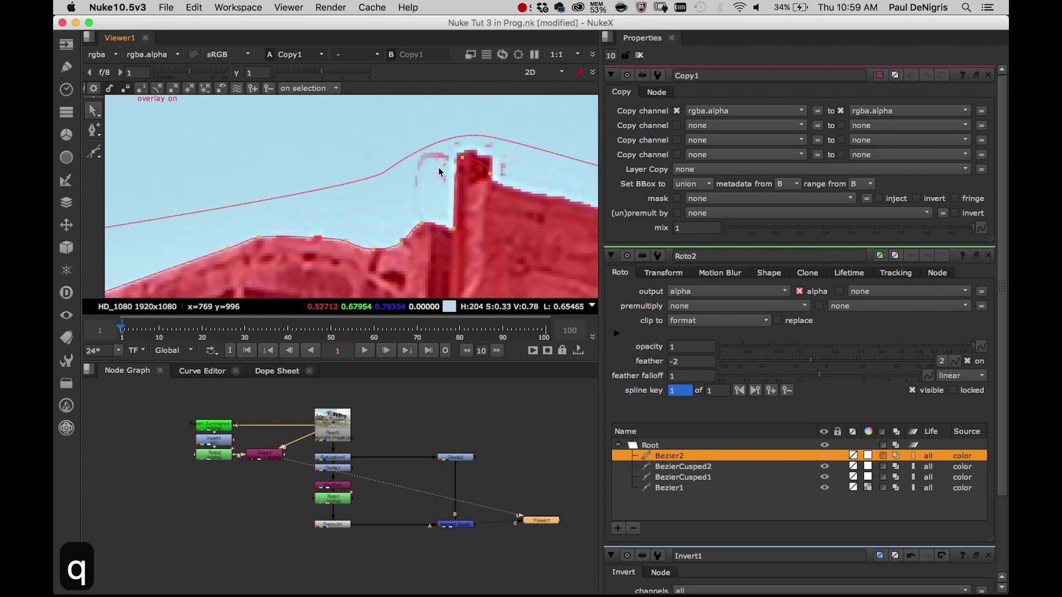
pyautogui.scroll(2, 440, 182)
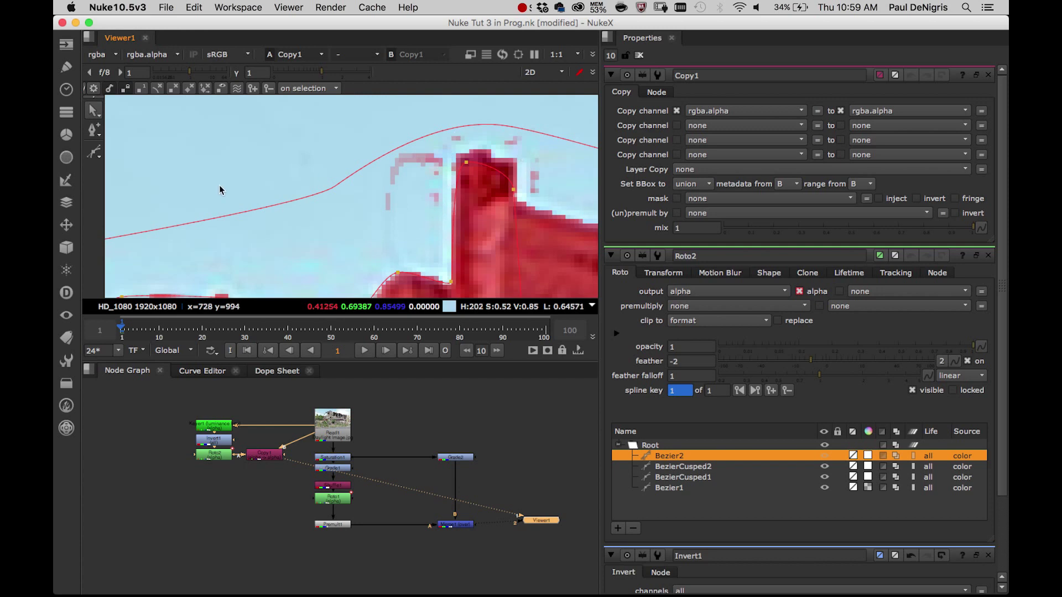
pyautogui.click(95, 151)
pyautogui.click(187, 177)
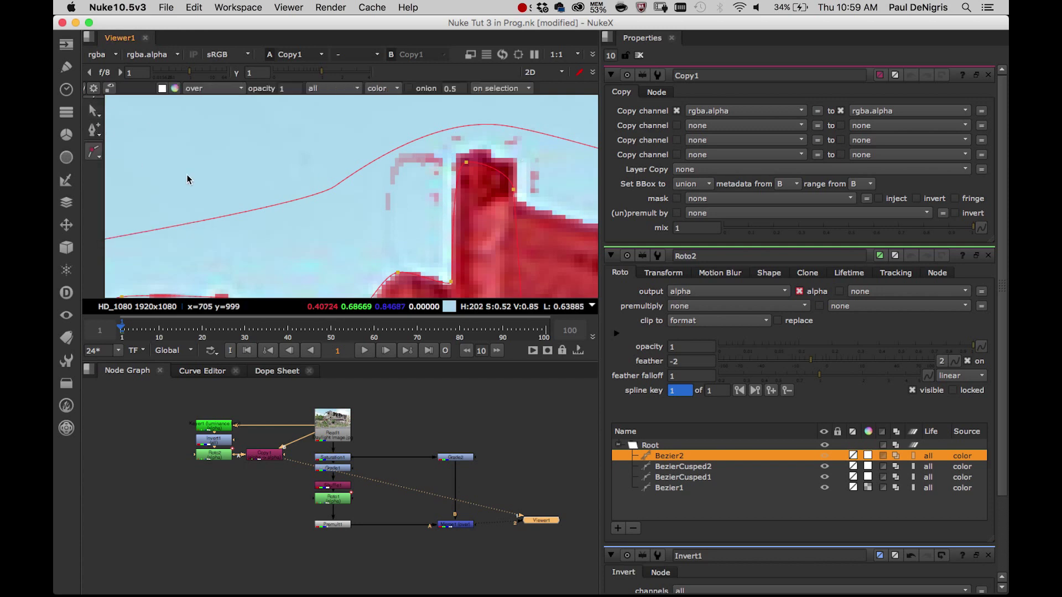
pyautogui.click(370, 146)
pyautogui.click(447, 242)
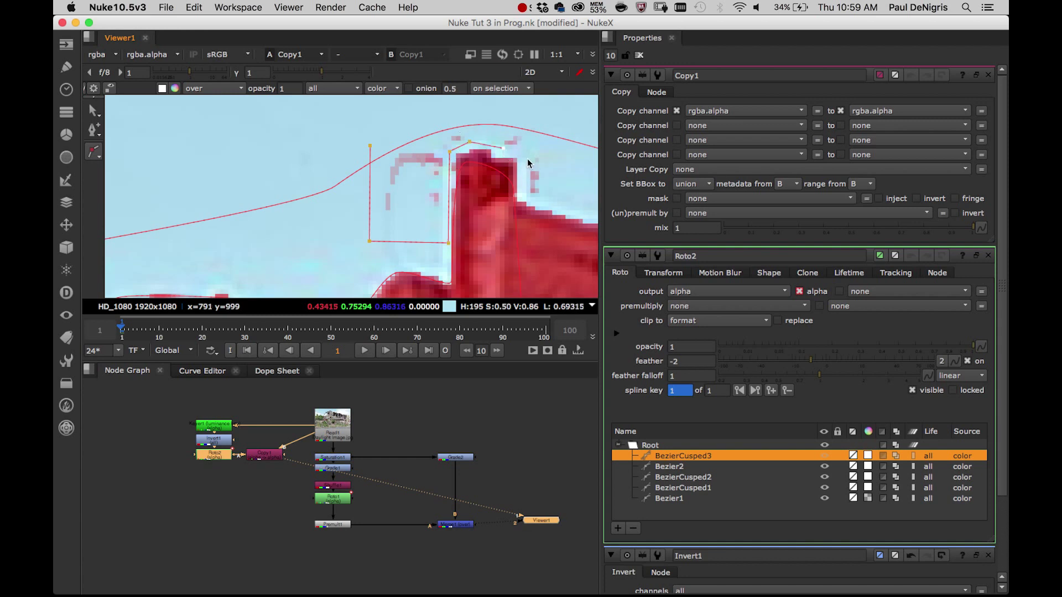
pyautogui.moveTo(560, 151); pyautogui.dragTo(552, 181, button='middle')
pyautogui.click(561, 141)
pyautogui.press('Return')
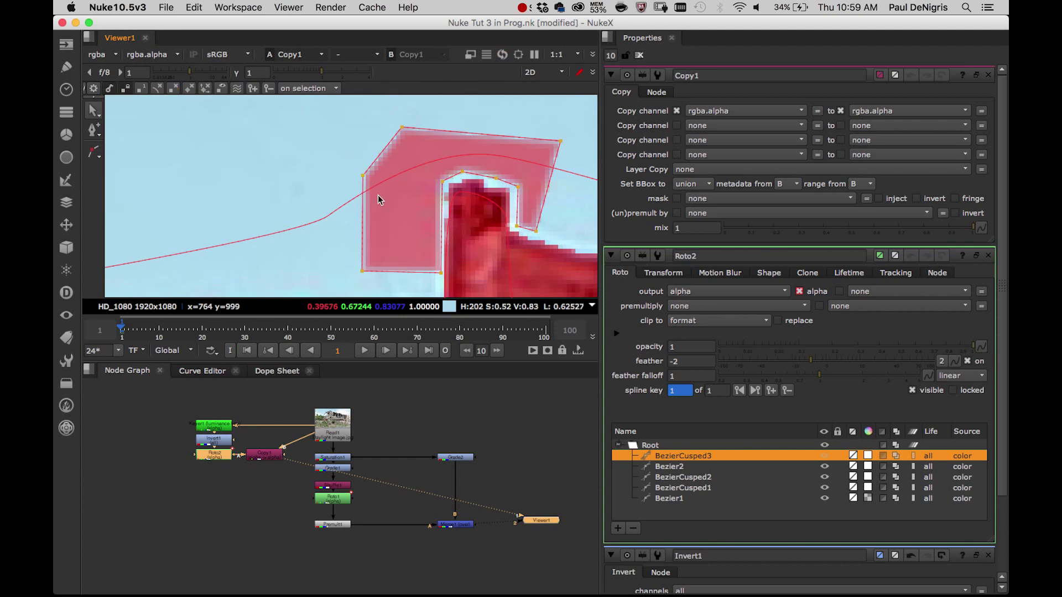
# Set the cusped shape's color alpha to 0 and check the building matte with the roto outlines hidden.
pyautogui.scroll(-3, 339, 199)
pyautogui.click(869, 457)
pyautogui.click(377, 584)
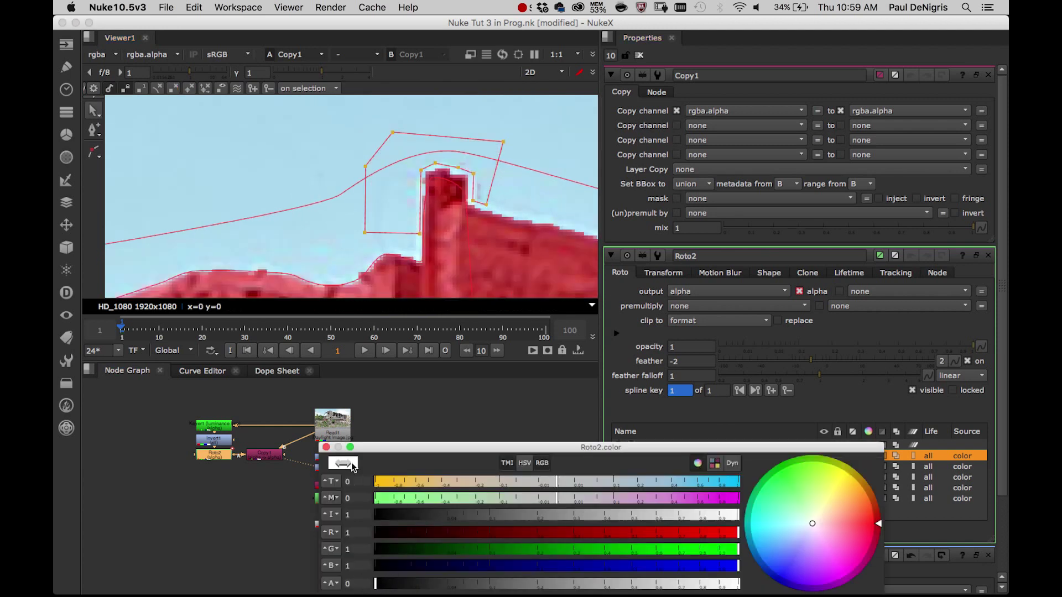
pyautogui.click(327, 447)
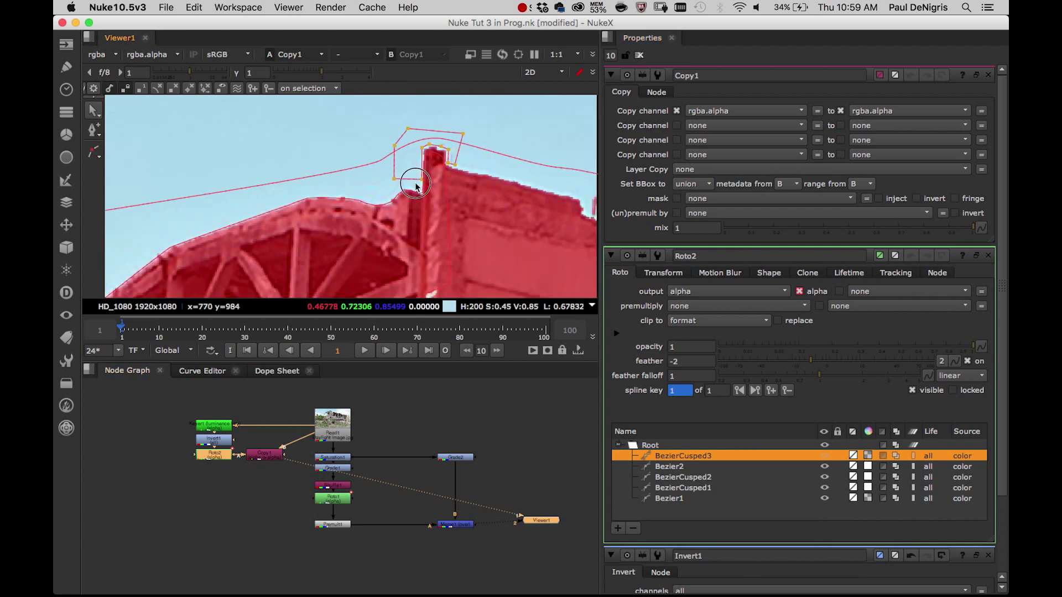
pyautogui.press('q')
pyautogui.scroll(-10, 424, 167)
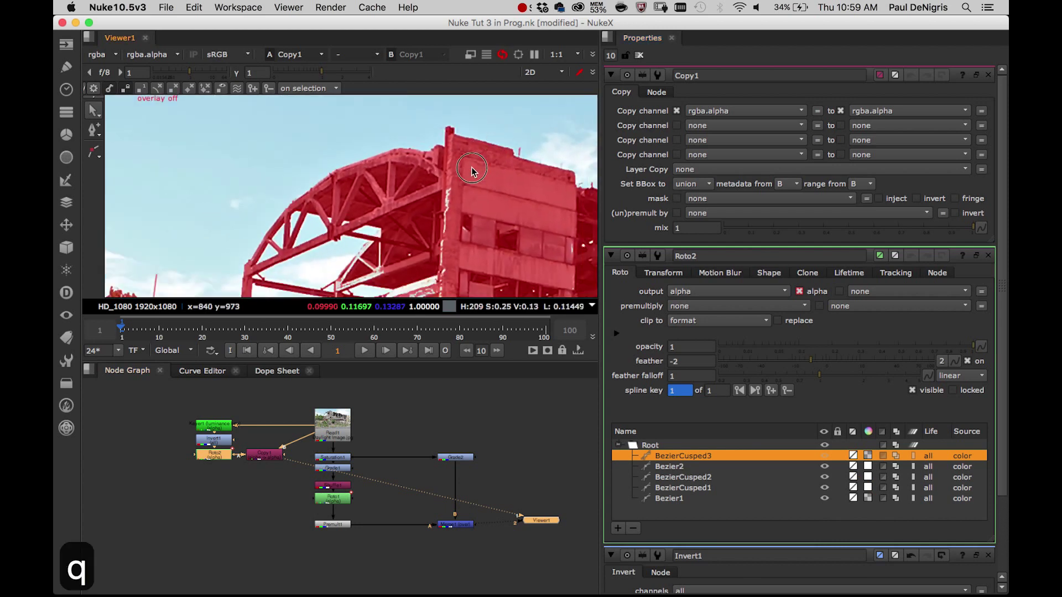
pyautogui.moveTo(381, 208); pyautogui.dragTo(436, 179, button='middle')
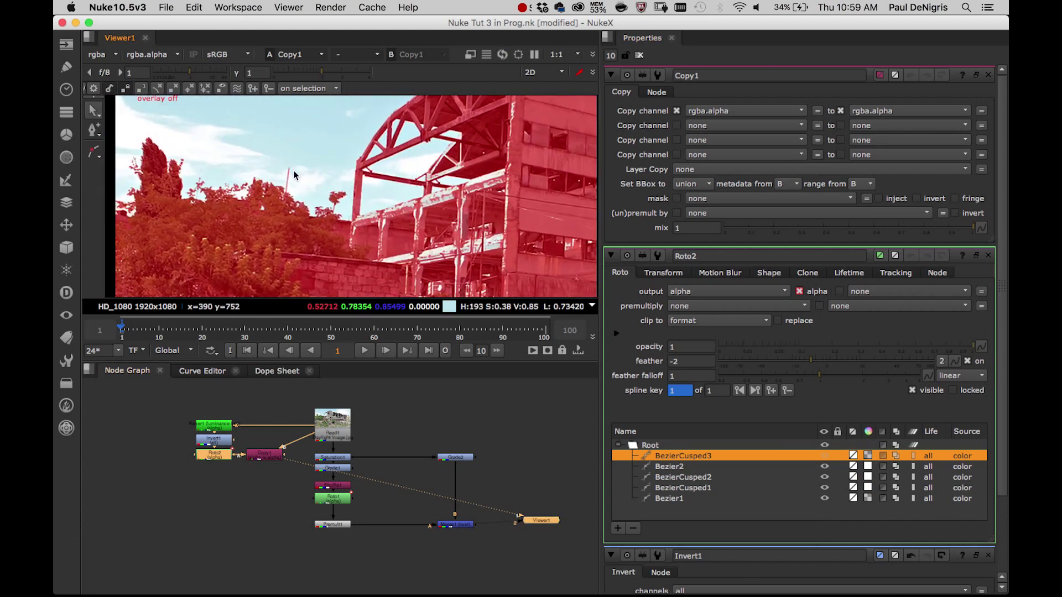
# Start a smooth Bezier at the inner truss post below the arch and trace the outer edge of its diagonal brace.
pyautogui.press('q')
pyautogui.moveTo(398, 156); pyautogui.dragTo(365, 198, button='middle')
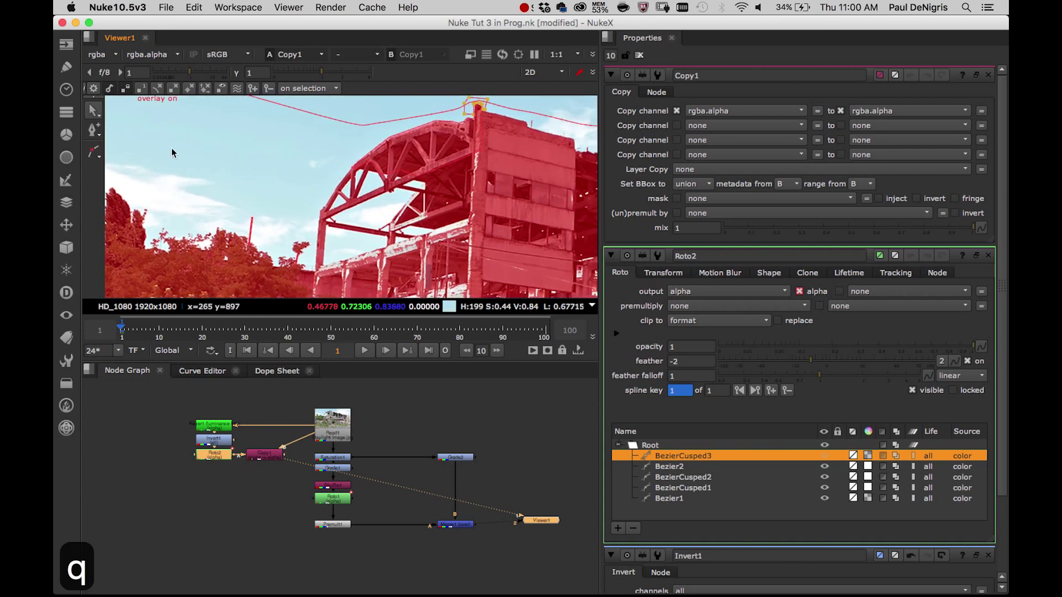
pyautogui.moveTo(95, 154); pyautogui.dragTo(118, 153)
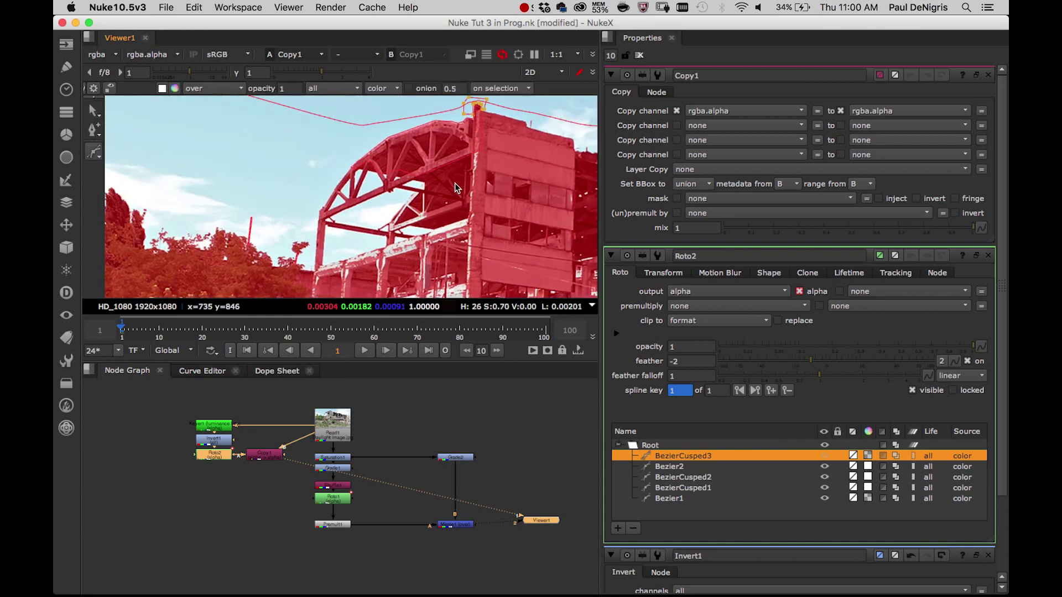
pyautogui.scroll(4, 452, 190)
pyautogui.scroll(5, 374, 210)
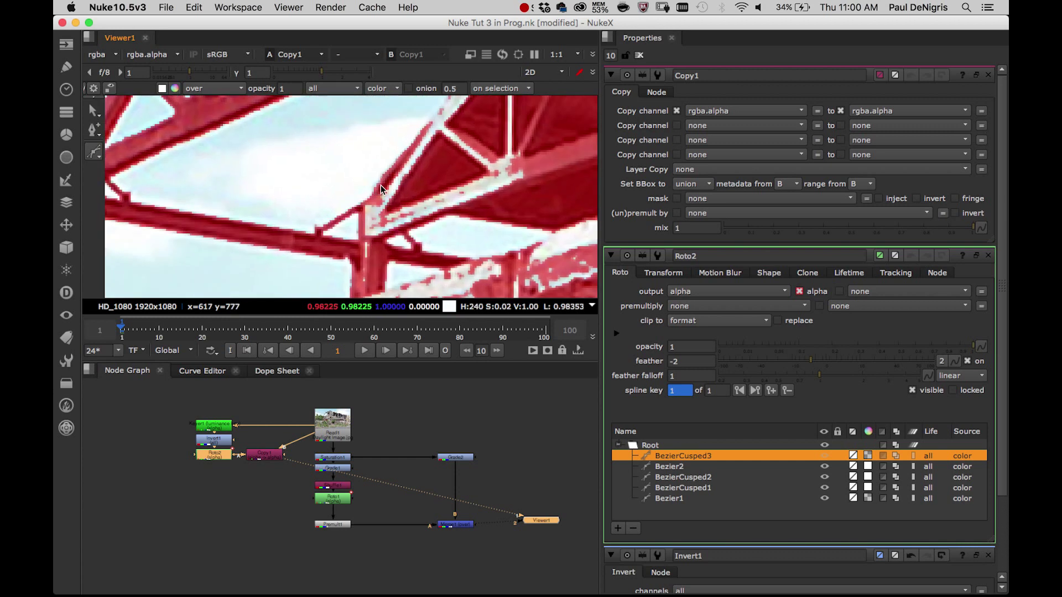
pyautogui.scroll(2, 393, 193)
pyautogui.moveTo(389, 185)
pyautogui.mouseDown(button='middle')
pyautogui.moveTo(386, 166)
pyautogui.moveTo(383, 178)
pyautogui.mouseUp(button='middle')
pyautogui.moveTo(368, 242); pyautogui.dragTo(369, 223)
pyautogui.moveTo(376, 168); pyautogui.dragTo(371, 184, button='middle')
pyautogui.moveTo(377, 136); pyautogui.dragTo(379, 131)
pyautogui.moveTo(422, 97); pyautogui.dragTo(370, 194, button='middle')
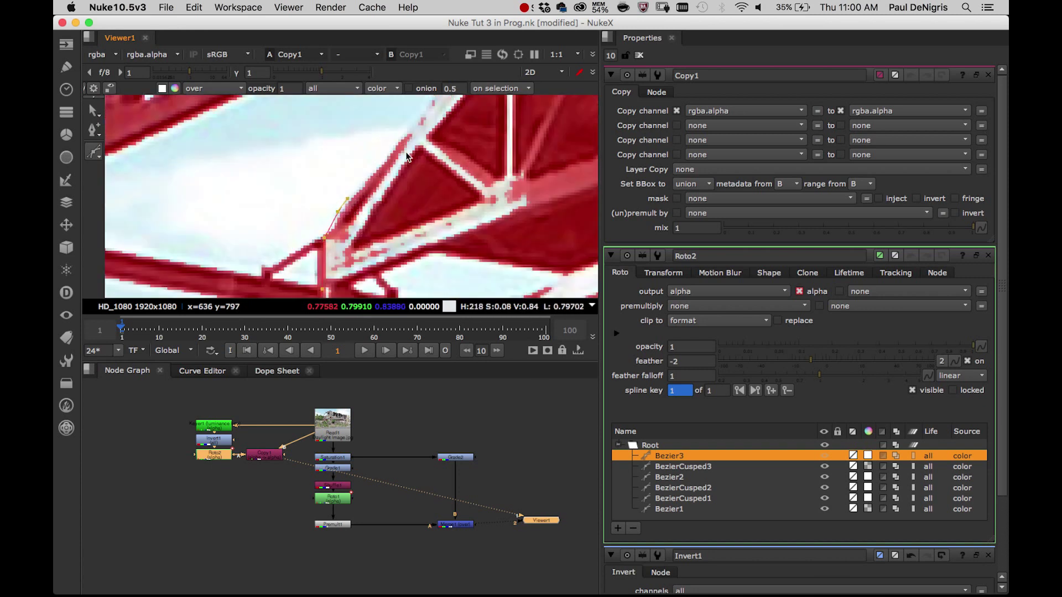
pyautogui.scroll(2, 364, 211)
pyautogui.moveTo(360, 205); pyautogui.dragTo(389, 168)
# Continue the Bezier around the brace's upper end, the roof interior and the slanted beam, closing it at the base of the post.
pyautogui.moveTo(453, 115); pyautogui.dragTo(438, 142, button='middle')
pyautogui.moveTo(435, 134)
pyautogui.mouseDown()
pyautogui.moveTo(448, 118)
pyautogui.moveTo(454, 143)
pyautogui.mouseUp()
pyautogui.moveTo(461, 216)
pyautogui.mouseDown(button='middle')
pyautogui.moveTo(465, 159)
pyautogui.moveTo(458, 202)
pyautogui.mouseUp(button='middle')
pyautogui.scroll(-2, 475, 174)
pyautogui.moveTo(556, 202); pyautogui.dragTo(557, 213)
pyautogui.moveTo(421, 273); pyautogui.dragTo(432, 237, button='middle')
pyautogui.moveTo(538, 181); pyautogui.dragTo(545, 167, button='middle')
pyautogui.moveTo(486, 190); pyautogui.dragTo(499, 164, button='middle')
pyautogui.scroll(-1, 500, 164)
pyautogui.scroll(2, 487, 174)
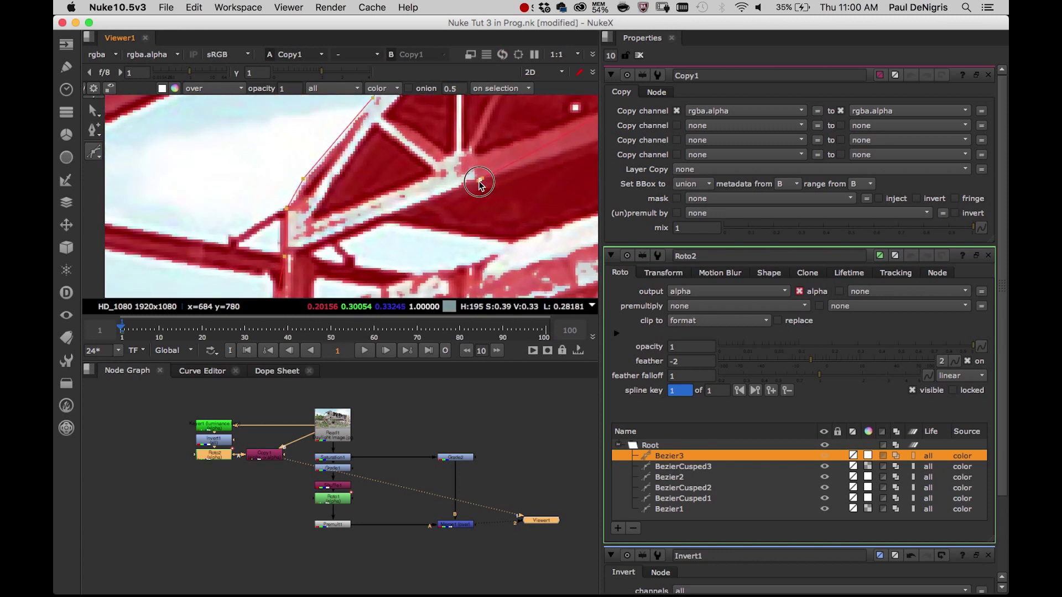
pyautogui.moveTo(300, 248); pyautogui.dragTo(311, 188, button='middle')
pyautogui.press('q')
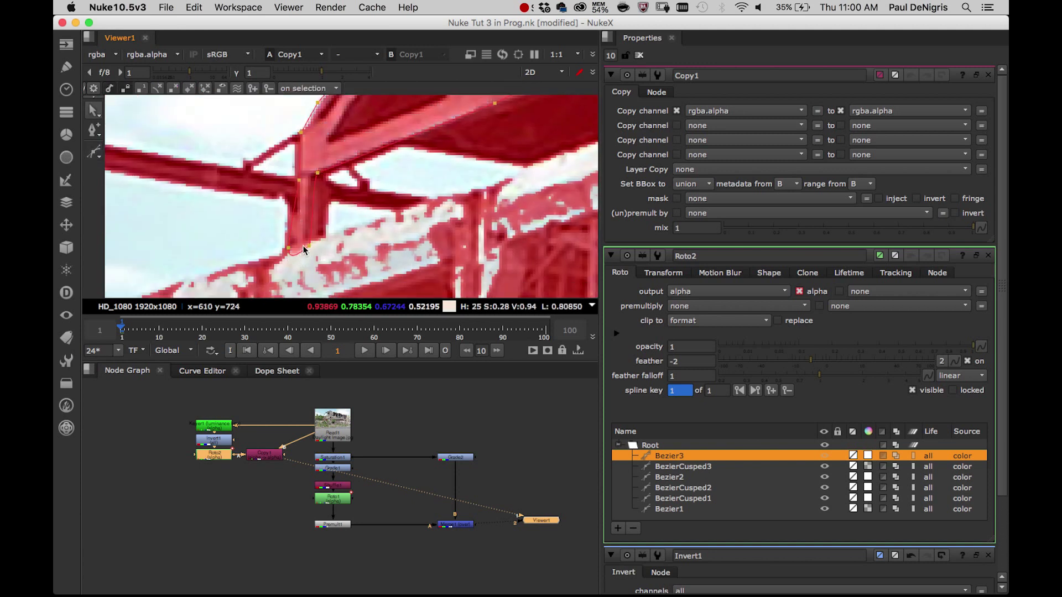
# Hide the roto outlines and set the inner truss shape's feather to -1.8.
pyautogui.scroll(-3, 310, 224)
pyautogui.moveTo(387, 116); pyautogui.dragTo(330, 219, button='middle')
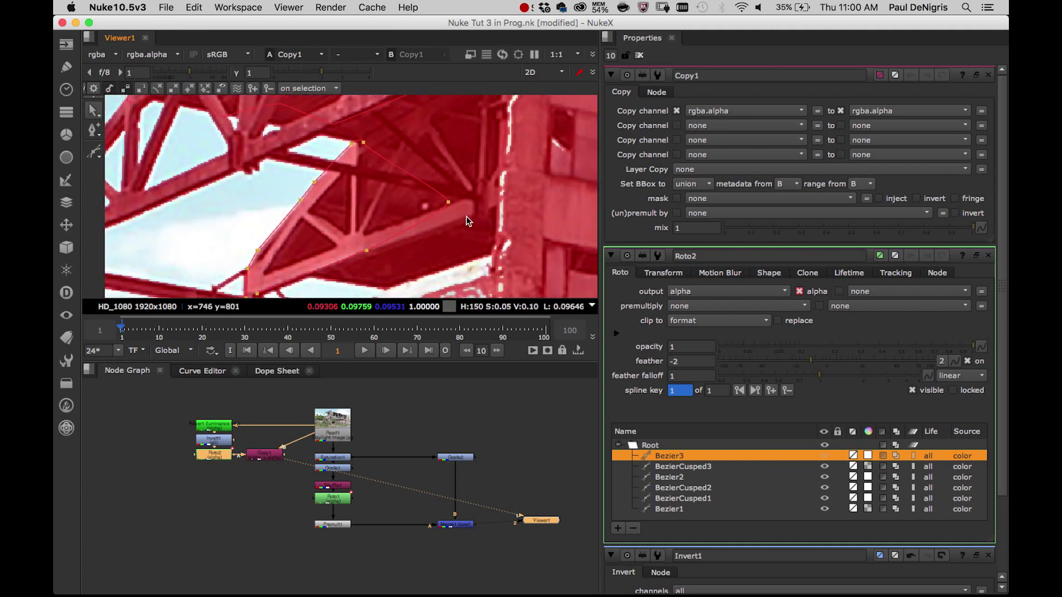
pyautogui.press('q')
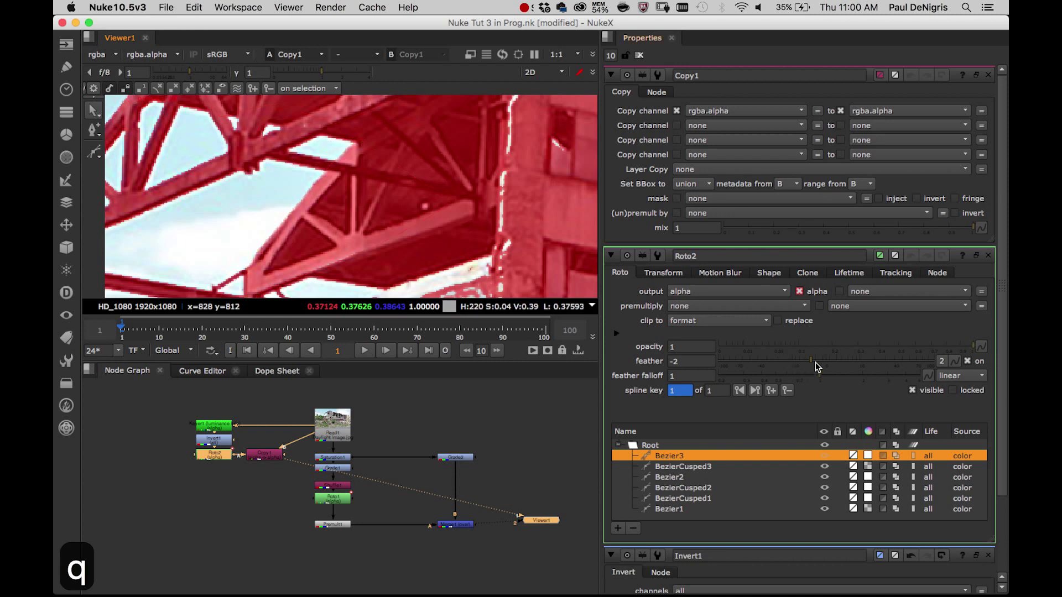
pyautogui.moveTo(815, 362); pyautogui.dragTo(812, 362)
pyautogui.scroll(-8, 433, 193)
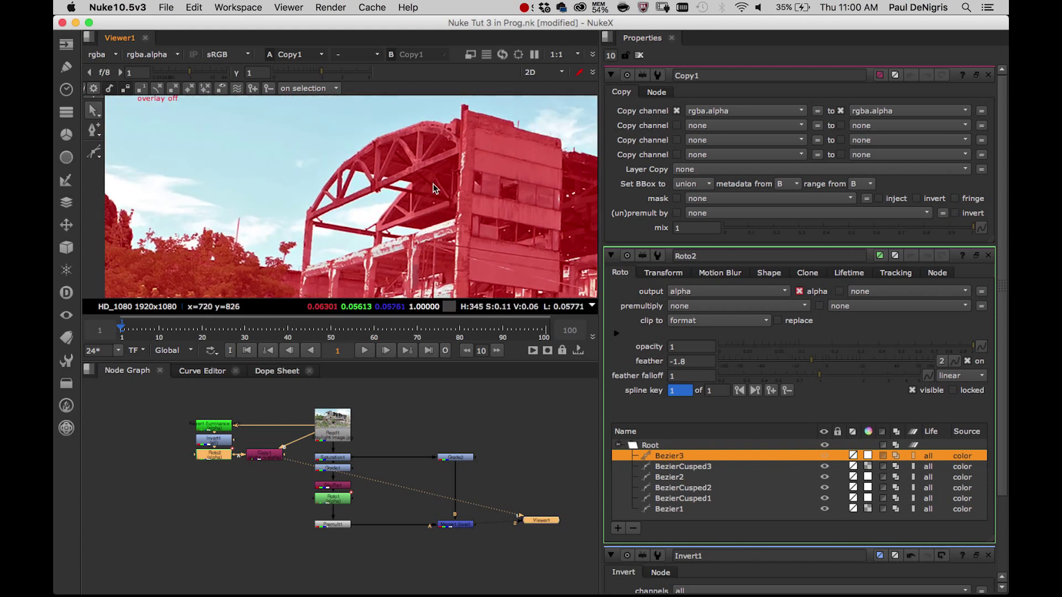
# Examine the building matte for remaining holes along the concrete frame, the far end and the foreground.
pyautogui.scroll(3, 433, 194)
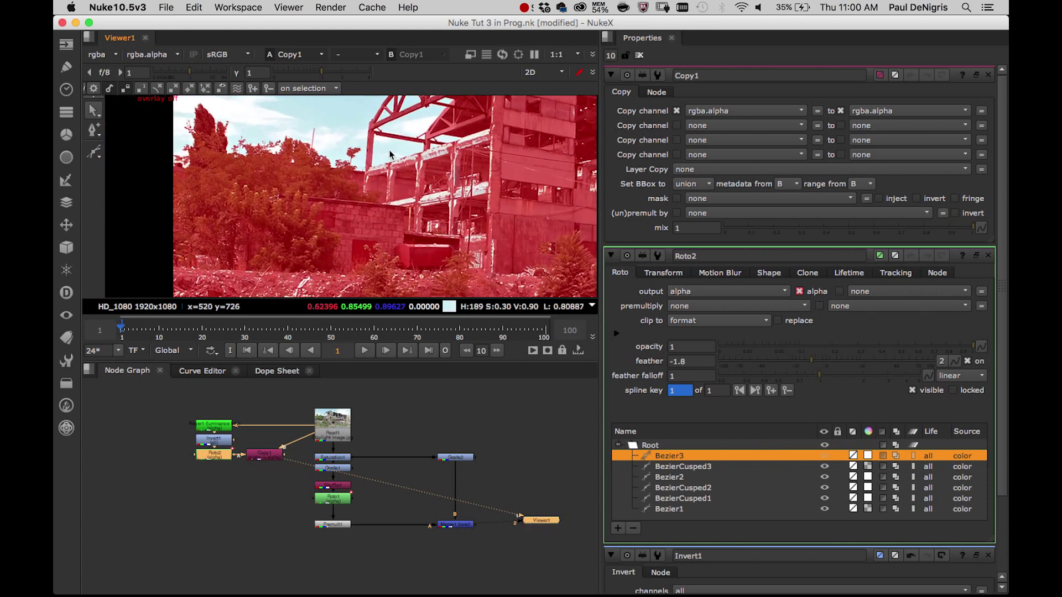
pyautogui.scroll(3, 374, 178)
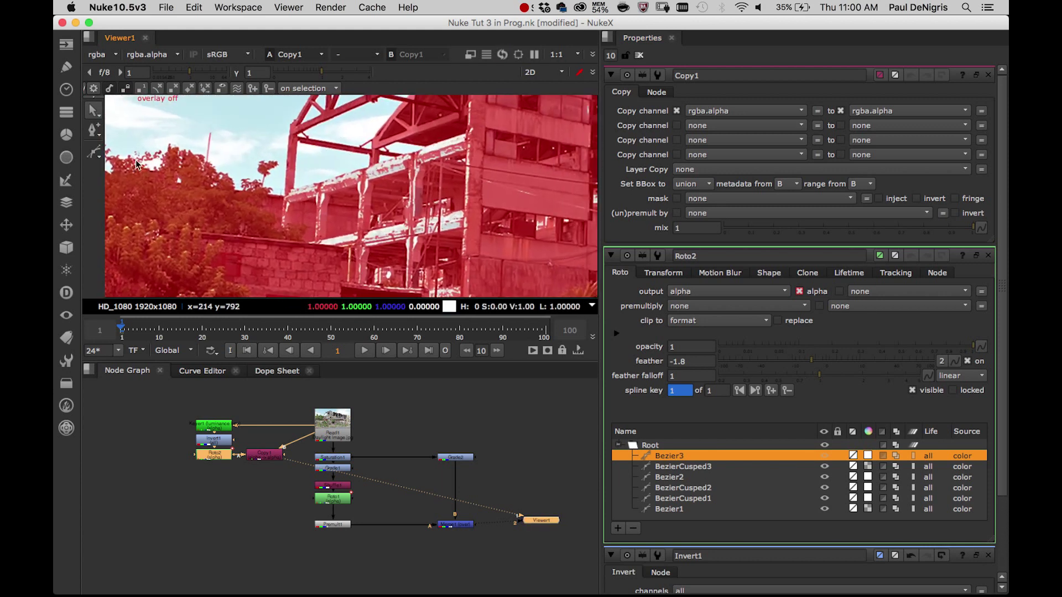
pyautogui.scroll(2, 278, 224)
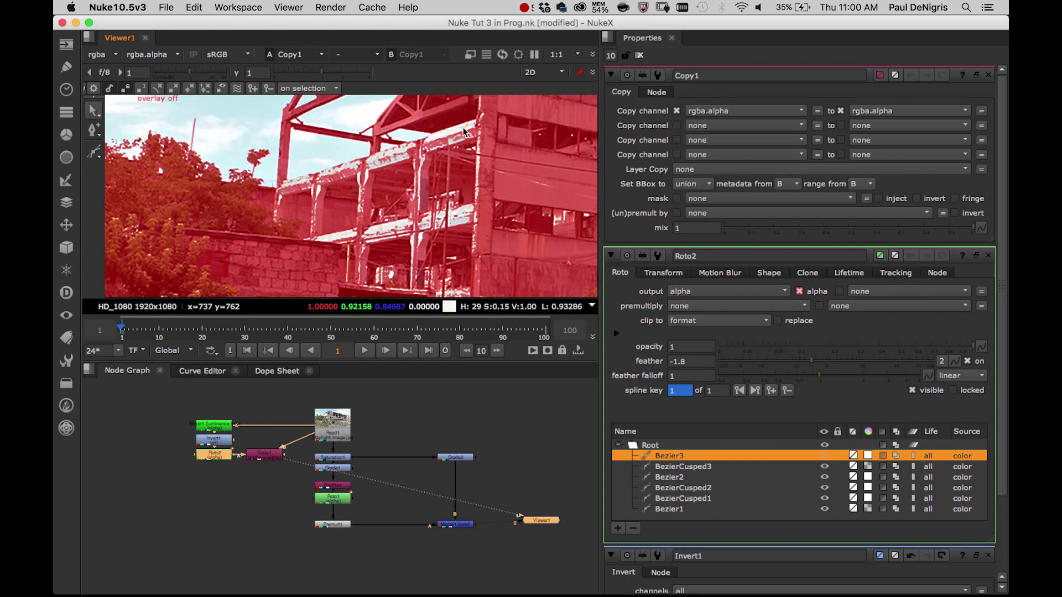
pyautogui.scroll(2, 392, 217)
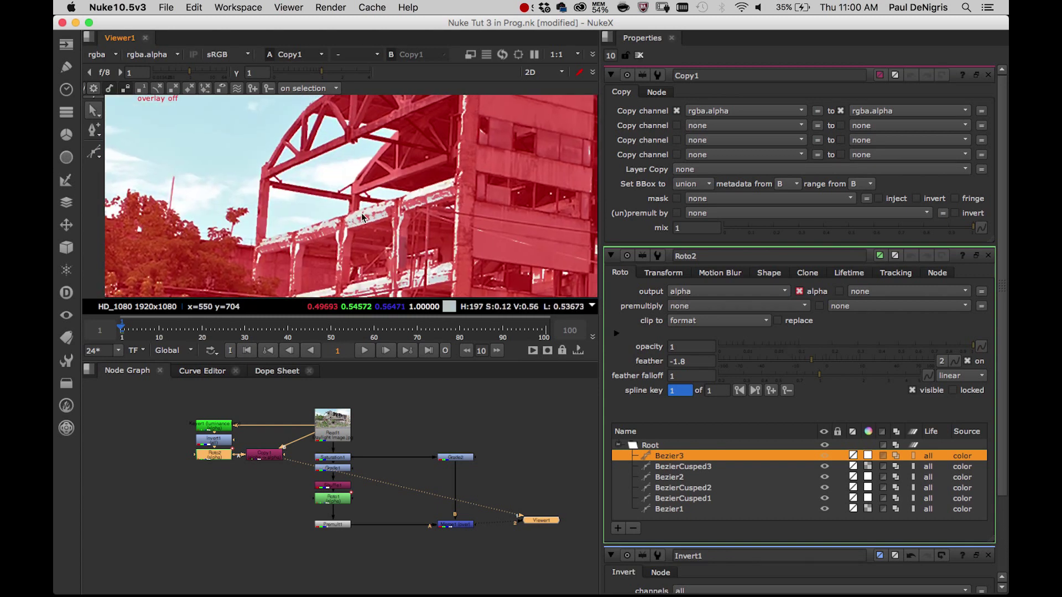
pyautogui.scroll(-3, 414, 198)
pyautogui.moveTo(466, 208); pyautogui.dragTo(404, 257, button='middle')
pyautogui.scroll(-3, 377, 248)
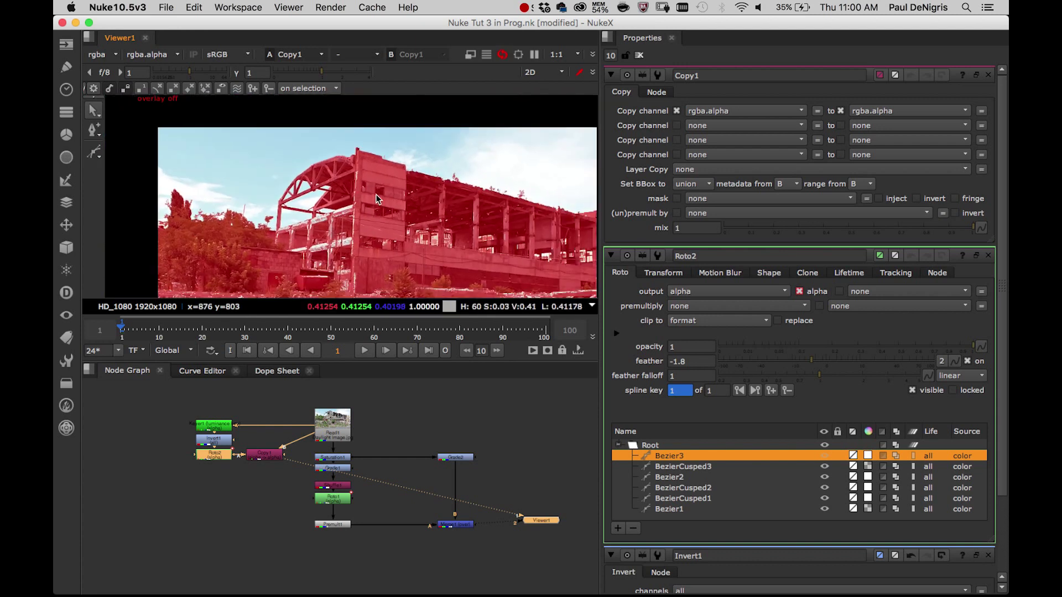
pyautogui.moveTo(477, 217); pyautogui.dragTo(221, 150, button='middle')
pyautogui.moveTo(455, 259); pyautogui.dragTo(521, 189, button='middle')
pyautogui.scroll(-3, 503, 218)
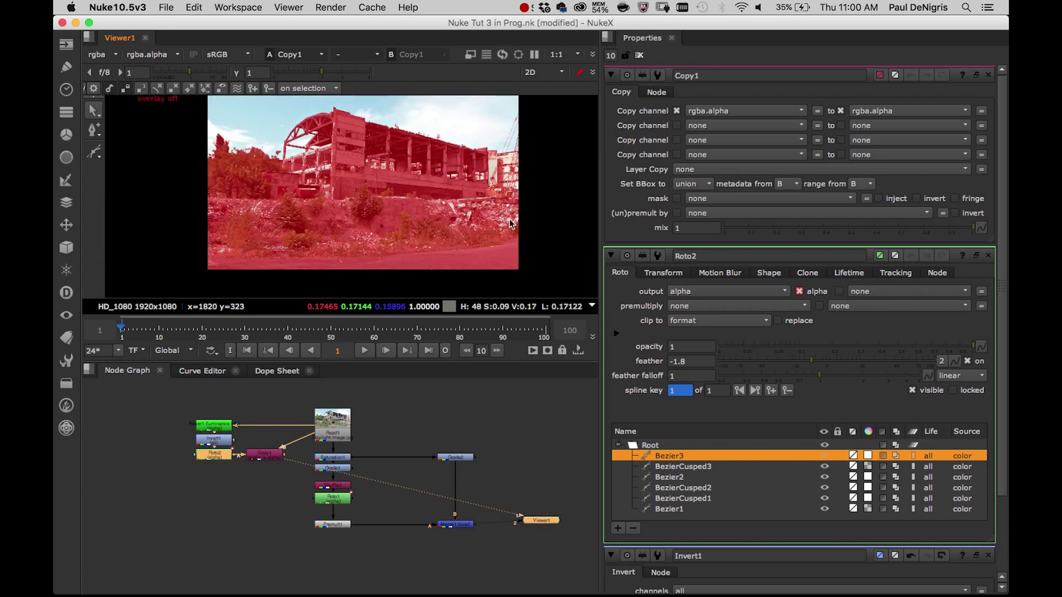
# Show the roto outlines again and draw a rectangle over the foreground and lower building, extending past the image's side and bottom edges.
pyautogui.rightClick(94, 153)
pyautogui.click(137, 206)
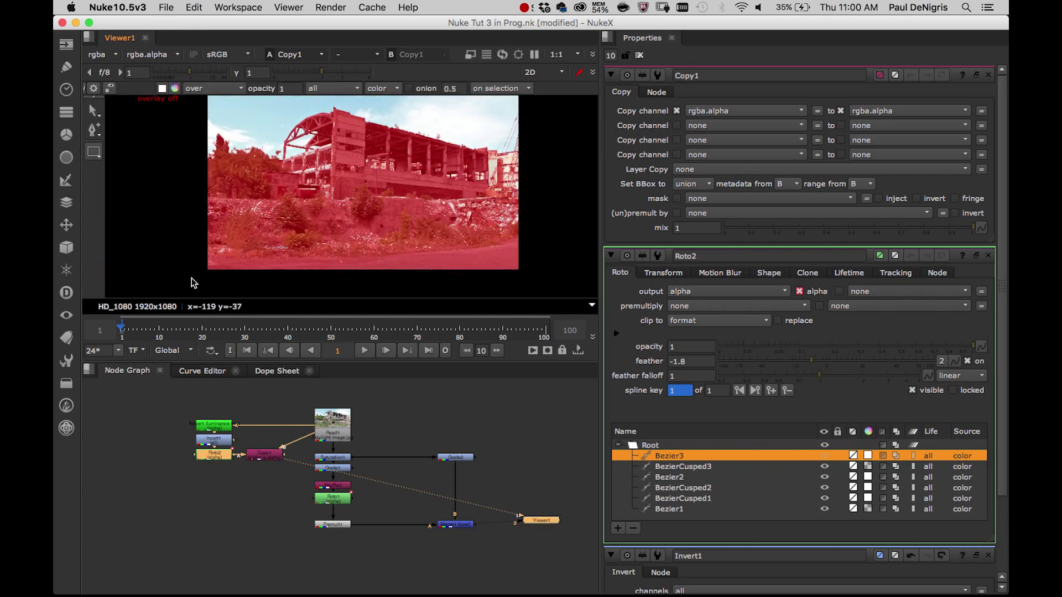
pyautogui.press('q')
pyautogui.moveTo(193, 281); pyautogui.dragTo(548, 165)
pyautogui.scroll(6, 287, 191)
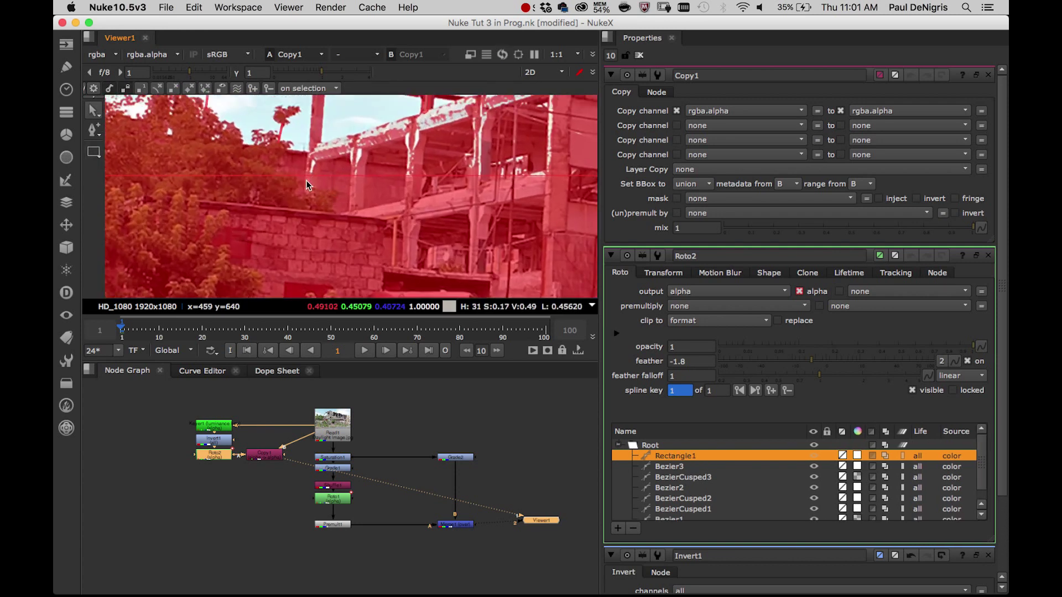
# Examine the matte above the rectangle for holes in the concrete frame beside the corner pillar.
pyautogui.moveTo(307, 201); pyautogui.dragTo(361, 176, button='middle')
pyautogui.scroll(-3, 309, 237)
pyautogui.moveTo(308, 215); pyautogui.dragTo(273, 173, button='middle')
pyautogui.scroll(-2, 376, 196)
pyautogui.scroll(-3, 299, 210)
pyautogui.moveTo(376, 239); pyautogui.dragTo(289, 227, button='middle')
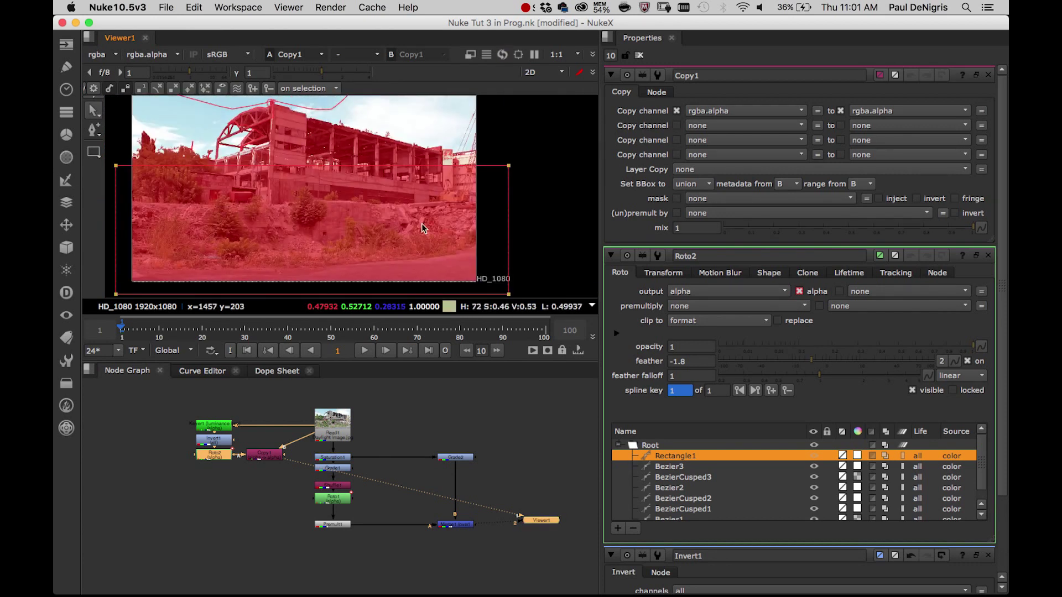
pyautogui.scroll(4, 294, 219)
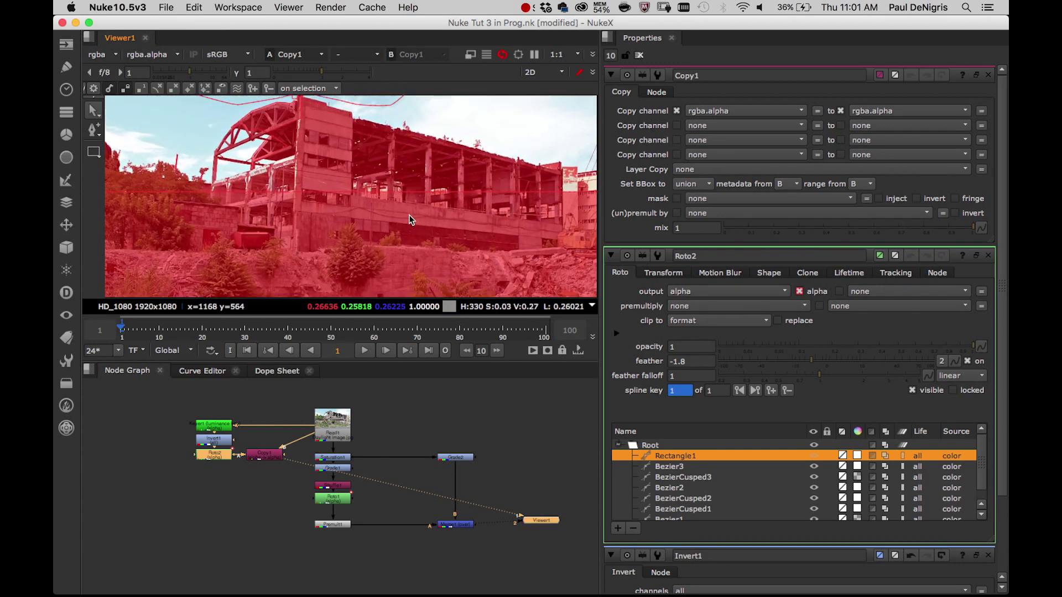
pyautogui.moveTo(314, 207); pyautogui.dragTo(367, 204, button='middle')
pyautogui.scroll(1, 361, 184)
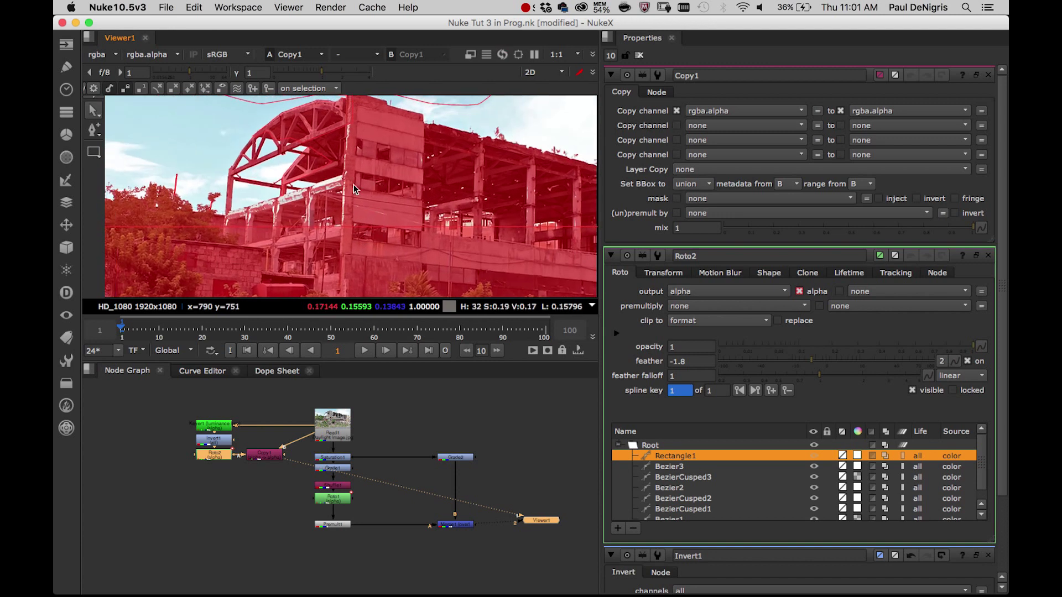
pyautogui.scroll(2, 265, 219)
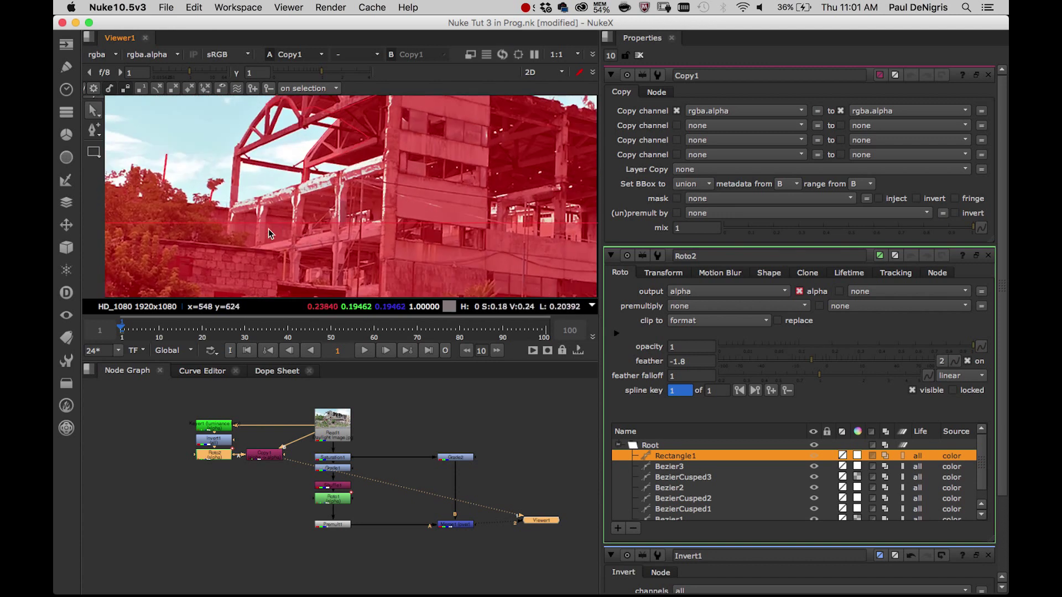
# Start a cusped Bezier at the outer end of the slanted concrete beam and trace the beam's upper edge to the corner pillar.
pyautogui.scroll(1, 262, 214)
pyautogui.click(92, 153)
pyautogui.click(144, 235)
pyautogui.scroll(2, 287, 189)
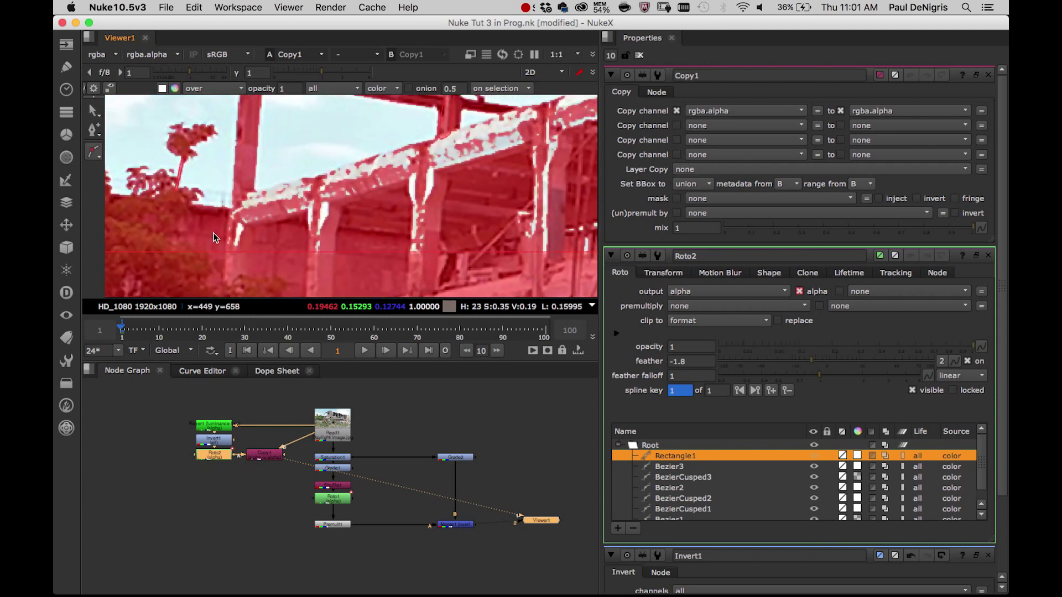
pyautogui.click(224, 261)
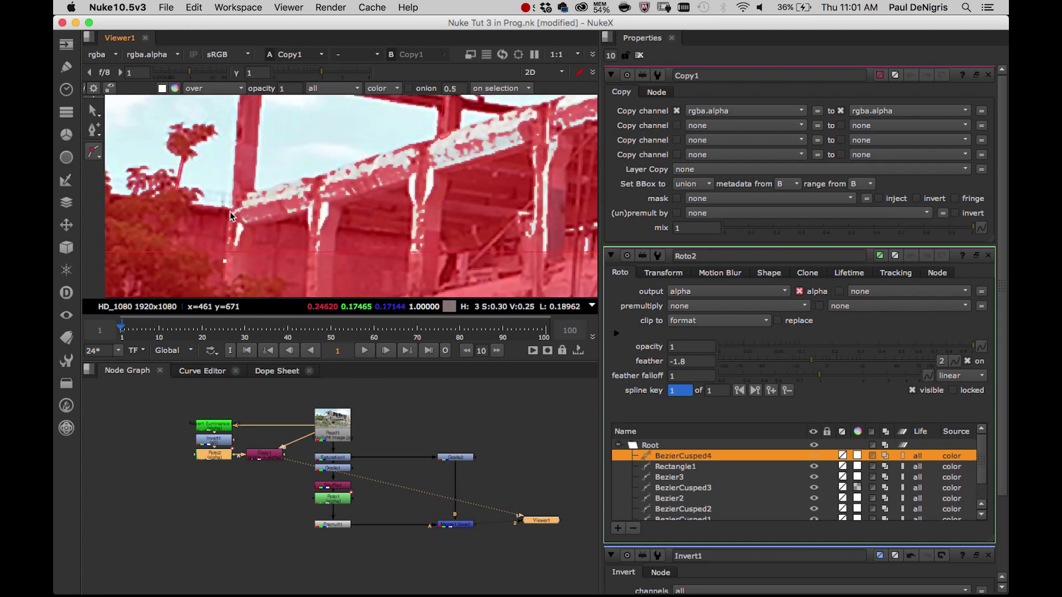
pyautogui.click(231, 213)
pyautogui.moveTo(361, 158); pyautogui.dragTo(262, 198, button='middle')
pyautogui.moveTo(398, 185); pyautogui.dragTo(346, 202, button='middle')
pyautogui.click(525, 119)
pyautogui.moveTo(535, 166); pyautogui.dragTo(513, 175, button='middle')
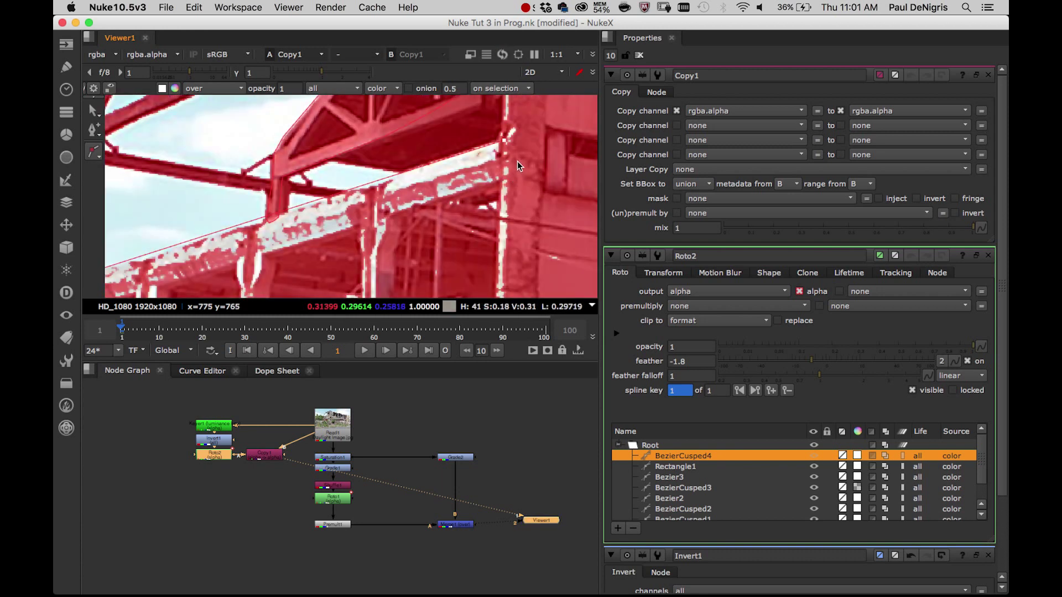
# Close the cusped Bezier below the concrete frame and fine-tune a point near the corner pillar.
pyautogui.scroll(3, 515, 190)
pyautogui.scroll(-3, 463, 199)
pyautogui.click(246, 179)
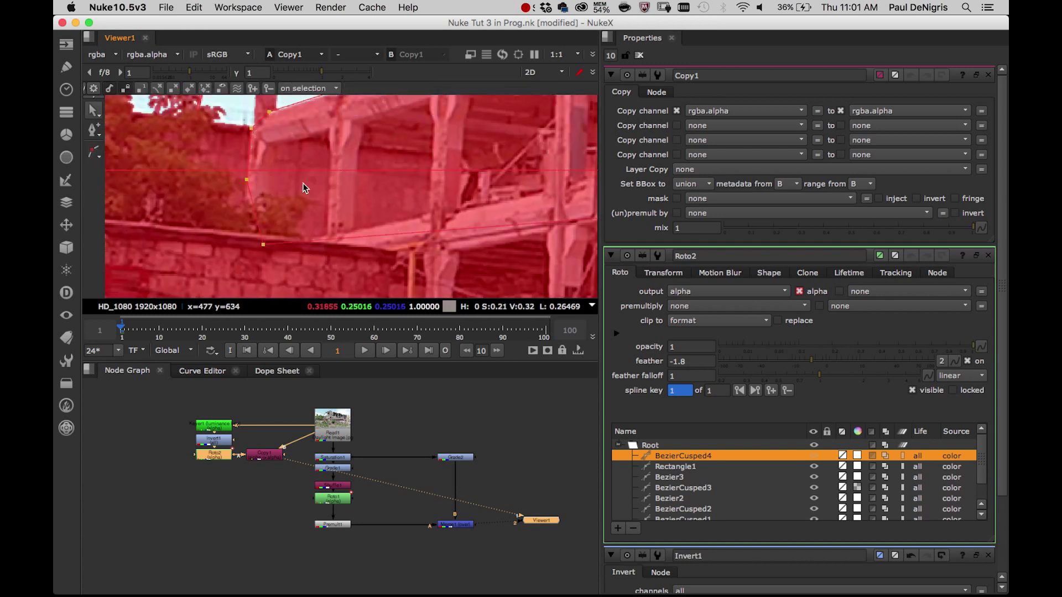
pyautogui.moveTo(459, 105); pyautogui.dragTo(366, 229, button='middle')
pyautogui.moveTo(575, 119); pyautogui.dragTo(426, 183, button='middle')
pyautogui.moveTo(445, 158); pyautogui.dragTo(447, 159)
# Check the patched concrete frame and the arch for remaining gaps in the matte.
pyautogui.moveTo(341, 198); pyautogui.dragTo(354, 226, button='middle')
pyautogui.scroll(-1, 354, 227)
pyautogui.moveTo(434, 224); pyautogui.dragTo(453, 162, button='middle')
pyautogui.scroll(-5, 485, 154)
pyautogui.scroll(5, 360, 194)
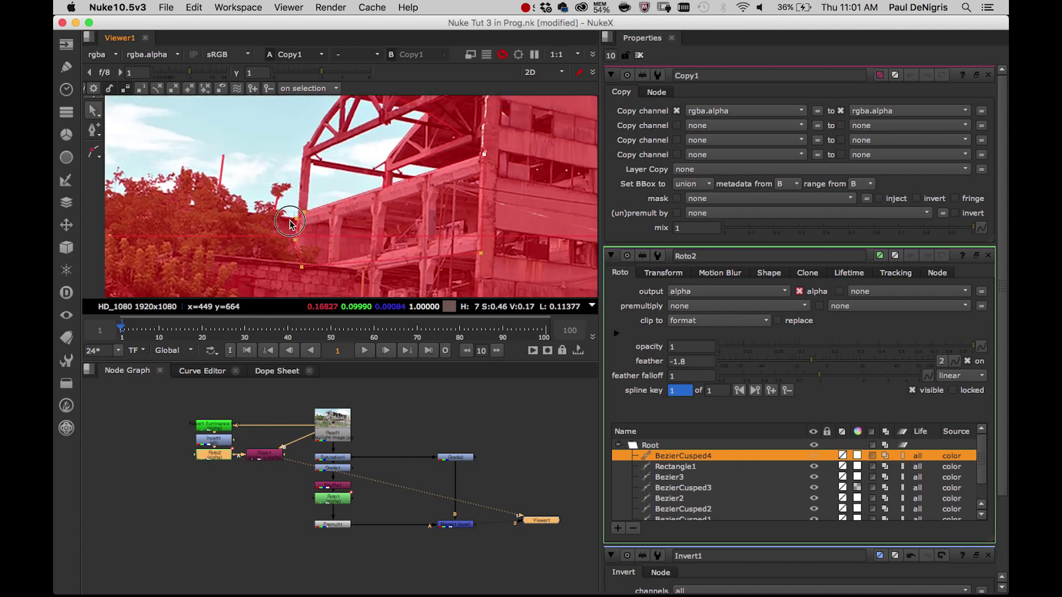
pyautogui.scroll(-5, 332, 210)
pyautogui.scroll(5, 434, 171)
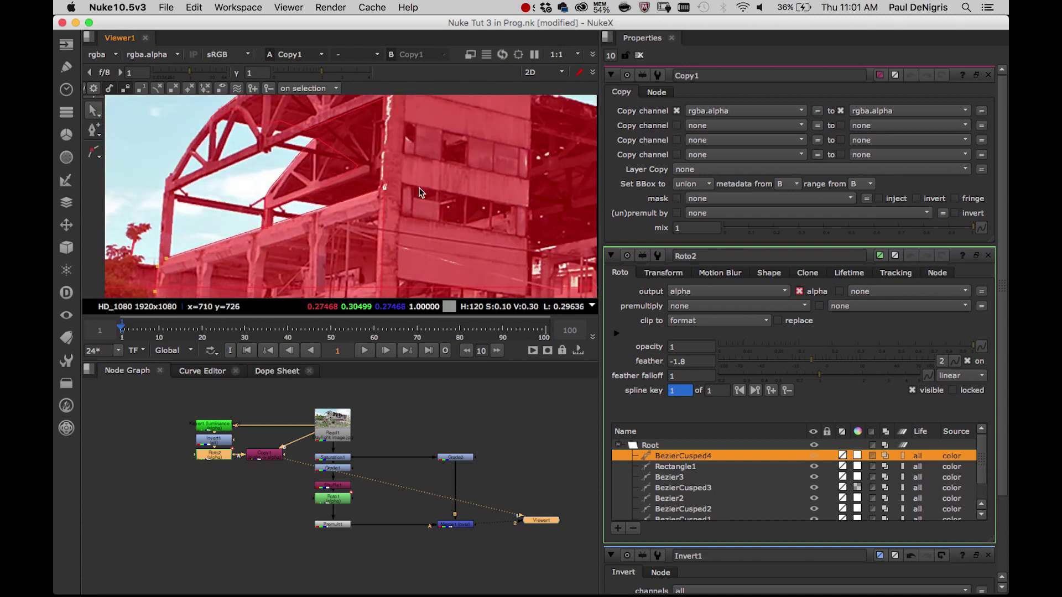
# Draw a narrow cusped Bezier over the bright gaps along the corner pillar's edge beside the arch.
pyautogui.scroll(3, 364, 126)
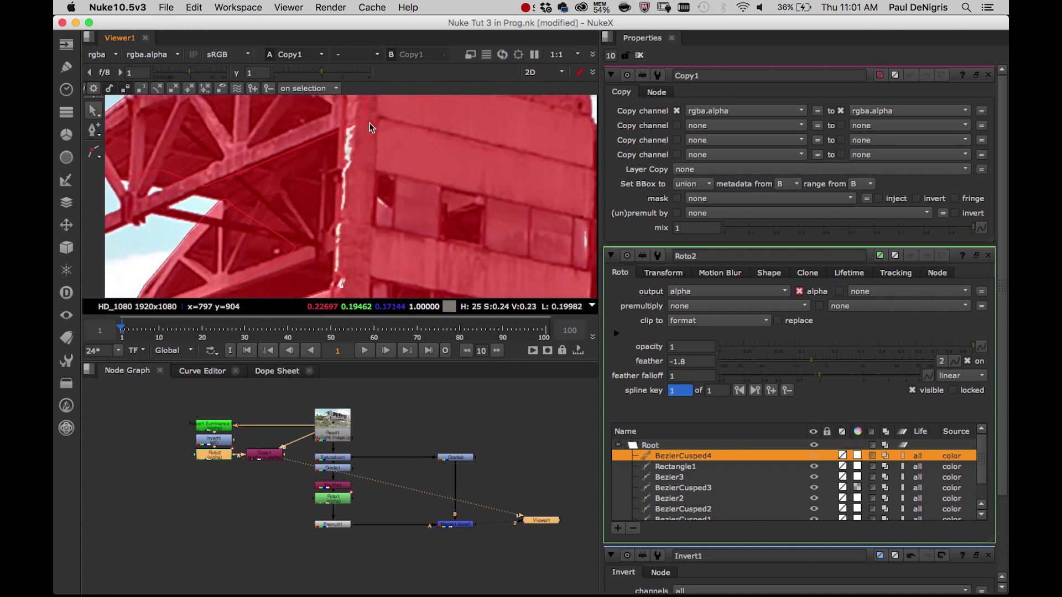
pyautogui.moveTo(95, 154); pyautogui.dragTo(121, 173)
pyautogui.click(119, 169)
pyautogui.click(340, 138)
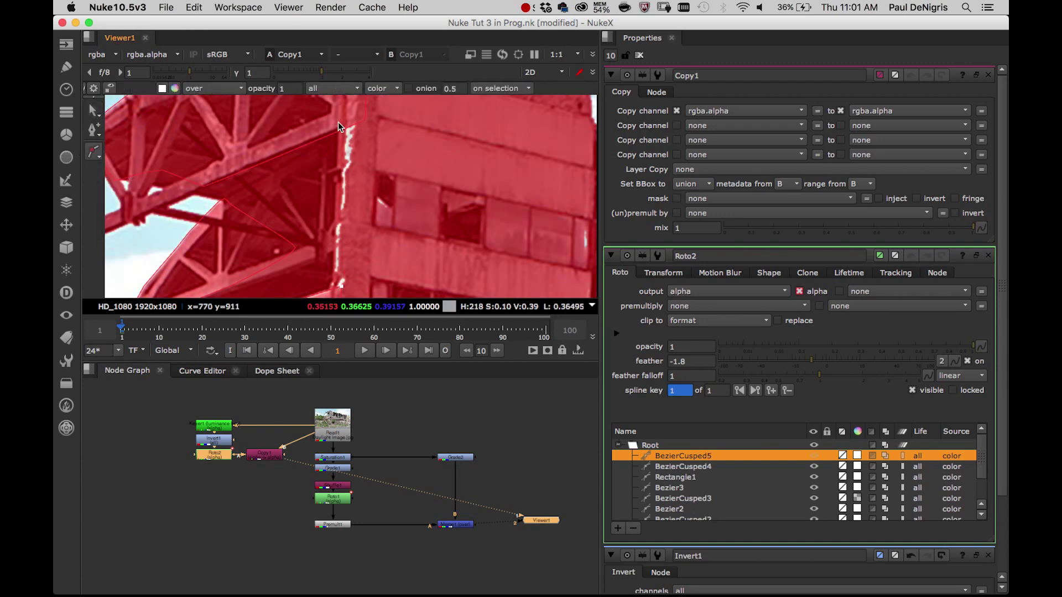
pyautogui.moveTo(336, 270); pyautogui.dragTo(342, 227, button='middle')
pyautogui.click(368, 256)
pyautogui.moveTo(367, 171); pyautogui.dragTo(348, 263, button='middle')
pyautogui.click(364, 164)
pyautogui.click(325, 171)
# Start another cusped Bezier at the corner pillar and carry it along the long wing's roofline to its far end.
pyautogui.scroll(-3, 409, 176)
pyautogui.moveTo(360, 171); pyautogui.dragTo(248, 173, button='middle')
pyautogui.scroll(-2, 348, 159)
pyautogui.click(94, 153)
pyautogui.click(187, 250)
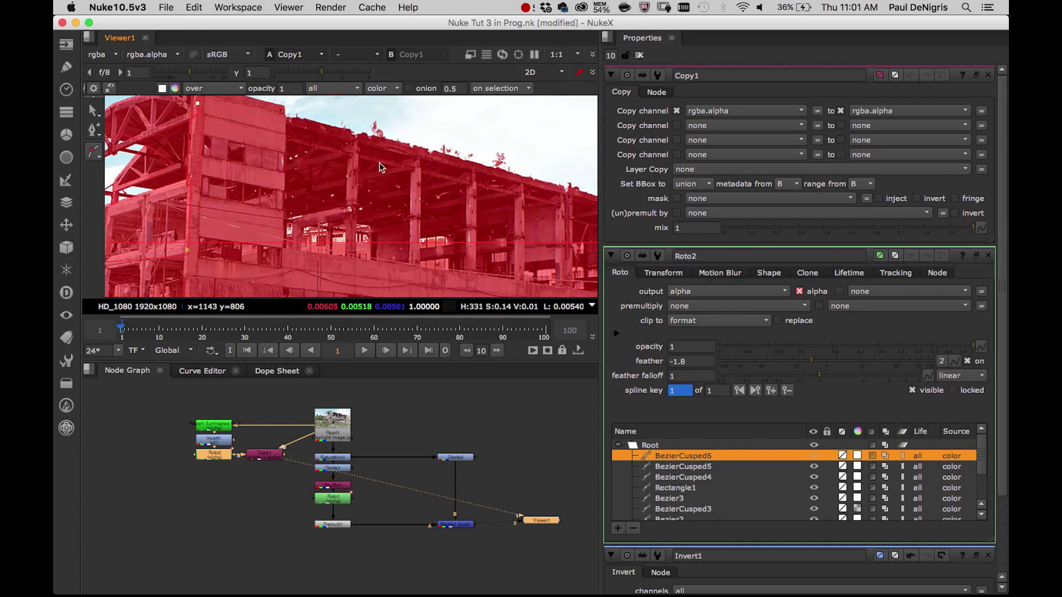
pyautogui.scroll(5, 421, 182)
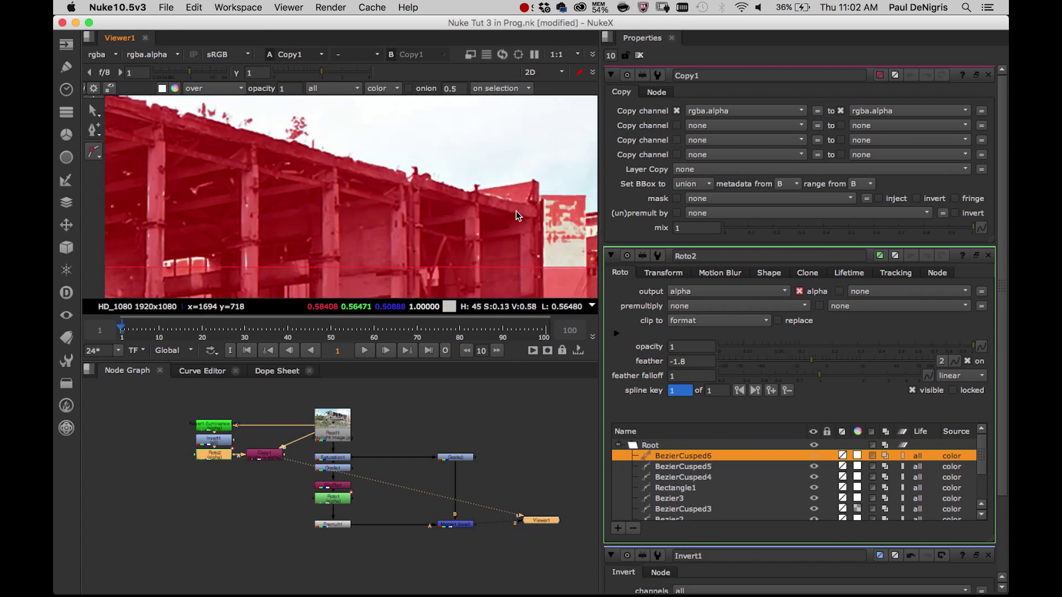
pyautogui.scroll(5, 527, 212)
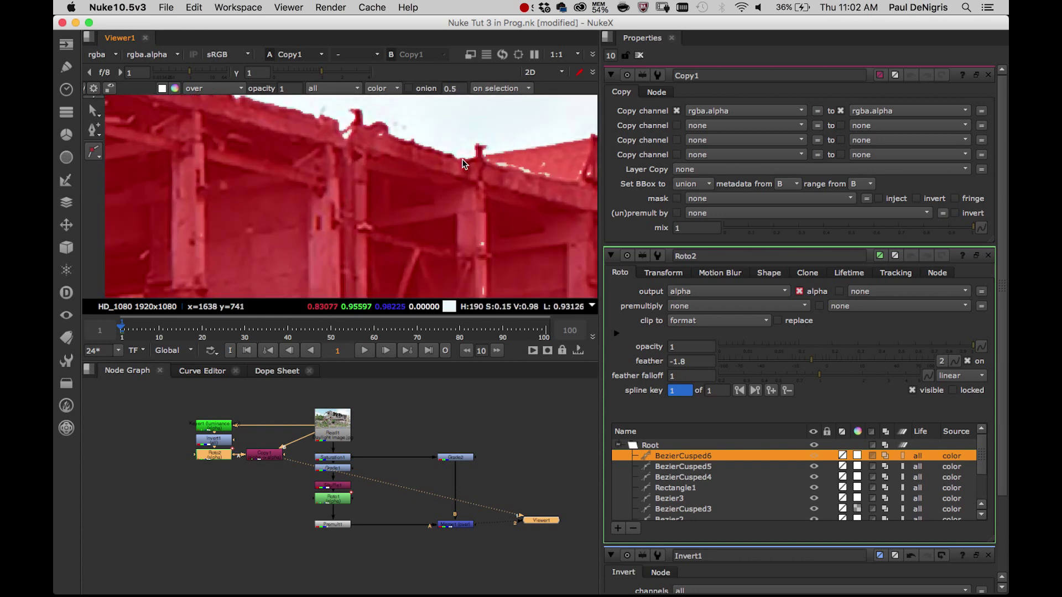
pyautogui.scroll(-2, 463, 172)
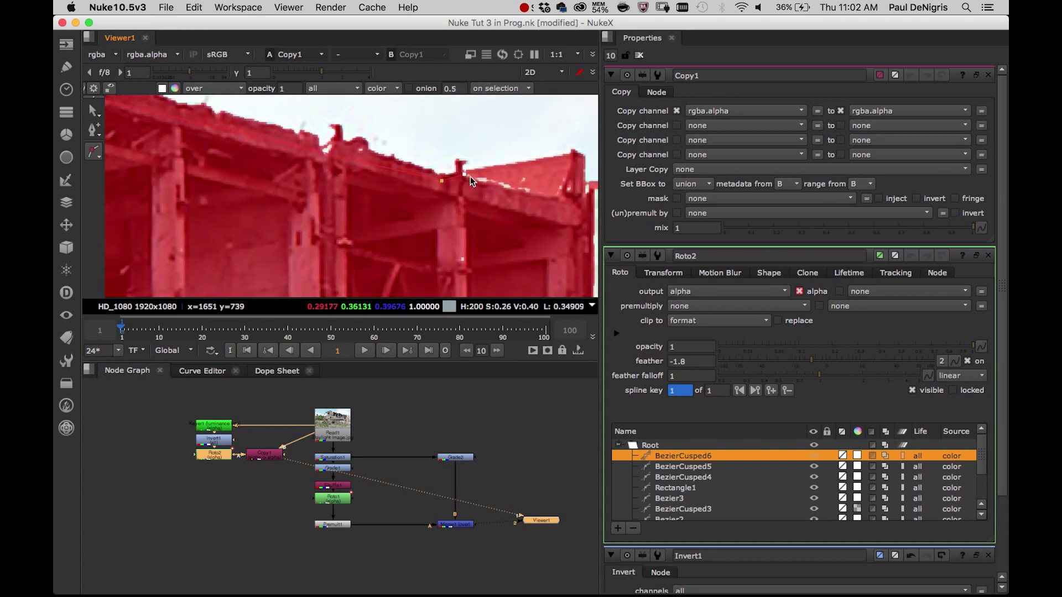
pyautogui.click(583, 174)
# Continue the Bezier down the wing's end column and close it back at the corner pillar, covering the wing's interior.
pyautogui.moveTo(566, 224); pyautogui.dragTo(414, 148, button='middle')
pyautogui.scroll(-2, 446, 183)
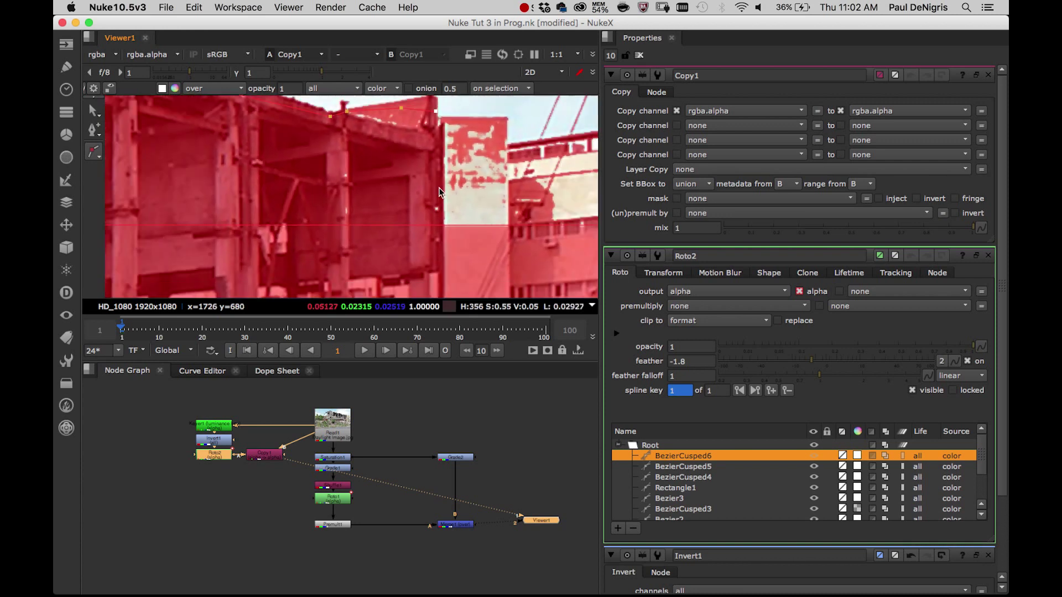
pyautogui.scroll(-2, 277, 270)
pyautogui.moveTo(233, 264); pyautogui.dragTo(355, 245, button='middle')
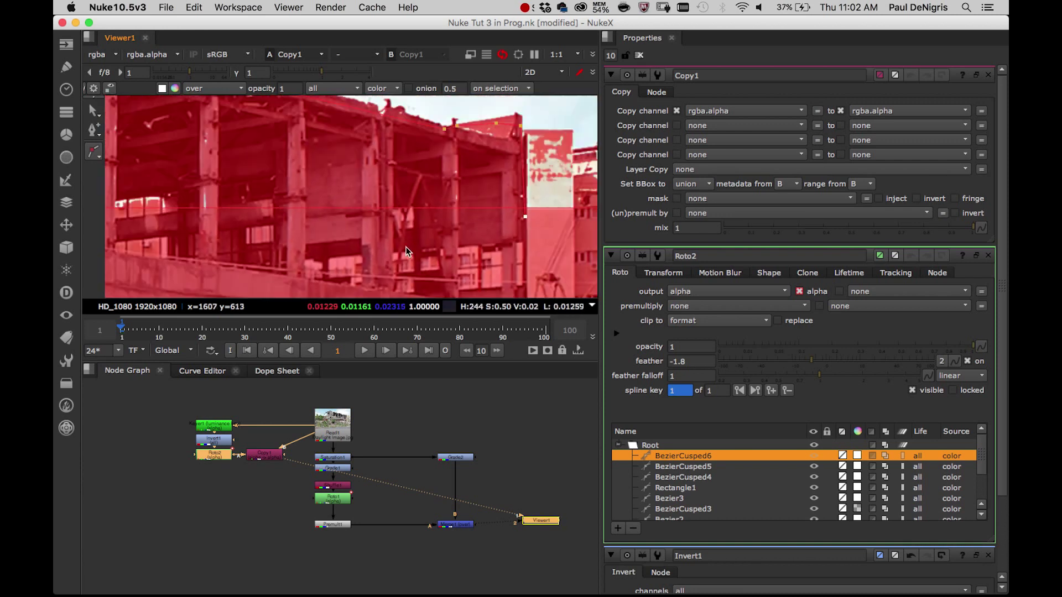
pyautogui.moveTo(227, 233); pyautogui.dragTo(387, 229, button='middle')
pyautogui.moveTo(263, 234); pyautogui.dragTo(413, 232, button='middle')
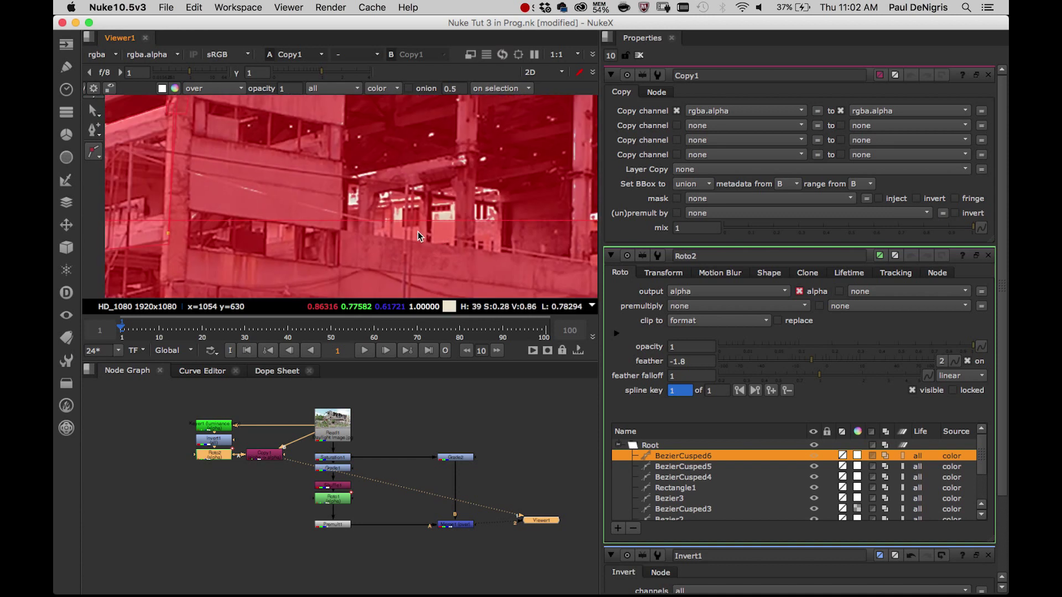
pyautogui.press('q')
# Start a cusped Bezier around the top of the pale wall block beyond the long wing's end.
pyautogui.scroll(-3, 362, 171)
pyautogui.moveTo(412, 171); pyautogui.dragTo(397, 197, button='middle')
pyautogui.moveTo(512, 218); pyautogui.dragTo(408, 197, button='middle')
pyautogui.scroll(3, 473, 235)
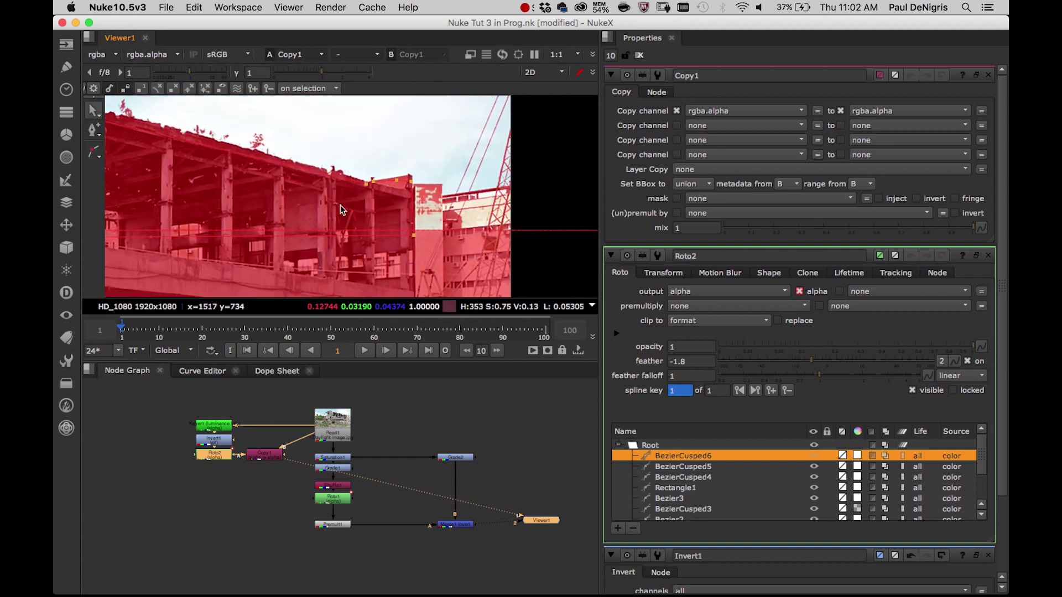
pyautogui.moveTo(593, 243); pyautogui.dragTo(474, 179, button='middle')
pyautogui.scroll(2, 473, 181)
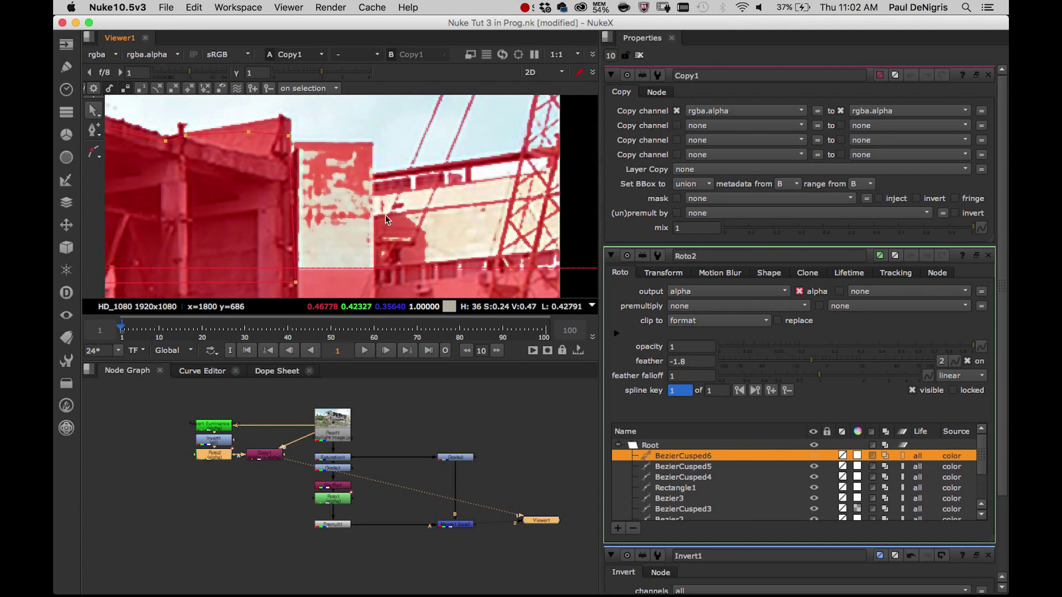
pyautogui.click(94, 155)
pyautogui.scroll(2, 229, 138)
pyautogui.click(223, 137)
pyautogui.click(324, 137)
pyautogui.click(326, 183)
# Continue the Bezier along the background building's roof to the image edge and close it below the pale wall block.
pyautogui.moveTo(458, 181); pyautogui.dragTo(363, 207, button='middle')
pyautogui.click(503, 168)
pyautogui.moveTo(511, 222); pyautogui.dragTo(520, 106, button='middle')
pyautogui.moveTo(260, 257); pyautogui.dragTo(481, 247, button='middle')
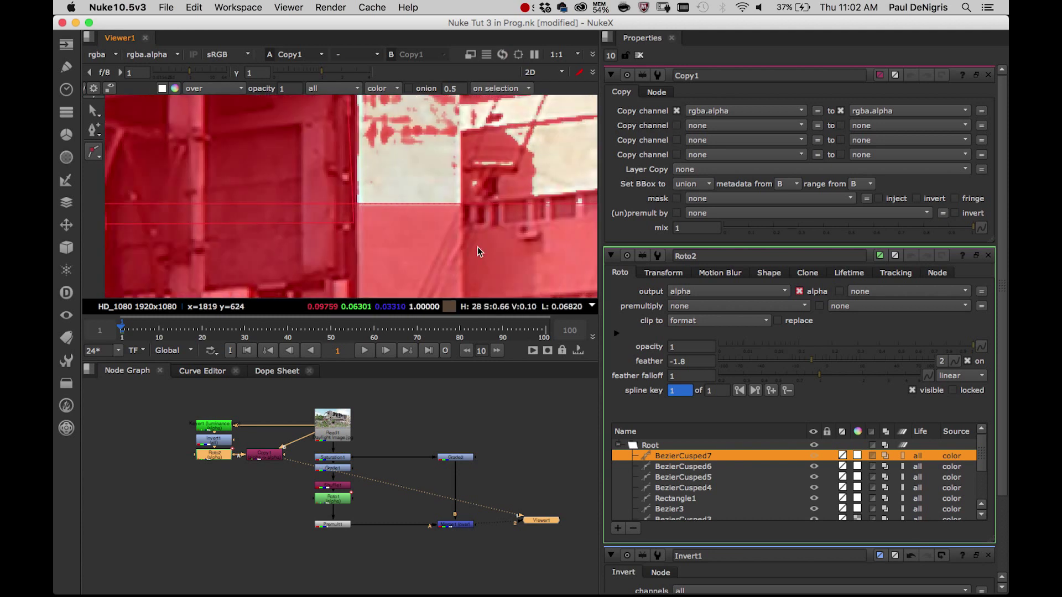
pyautogui.click(345, 239)
pyautogui.moveTo(341, 105); pyautogui.dragTo(317, 205, button='middle')
pyautogui.scroll(2, 340, 139)
pyautogui.press('q')
pyautogui.scroll(-4, 391, 178)
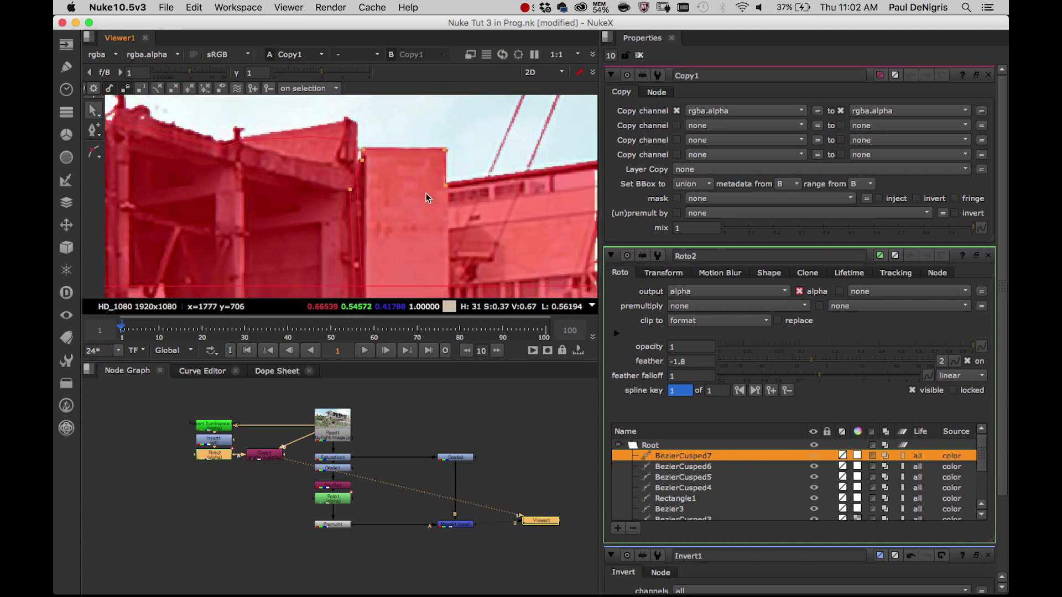
# Check the patched background building and the matte across the whole image.
pyautogui.moveTo(480, 153); pyautogui.dragTo(498, 142, button='middle')
pyautogui.scroll(2, 479, 147)
pyautogui.scroll(-4, 435, 176)
pyautogui.moveTo(366, 204); pyautogui.dragTo(426, 191, button='middle')
pyautogui.scroll(-5, 481, 191)
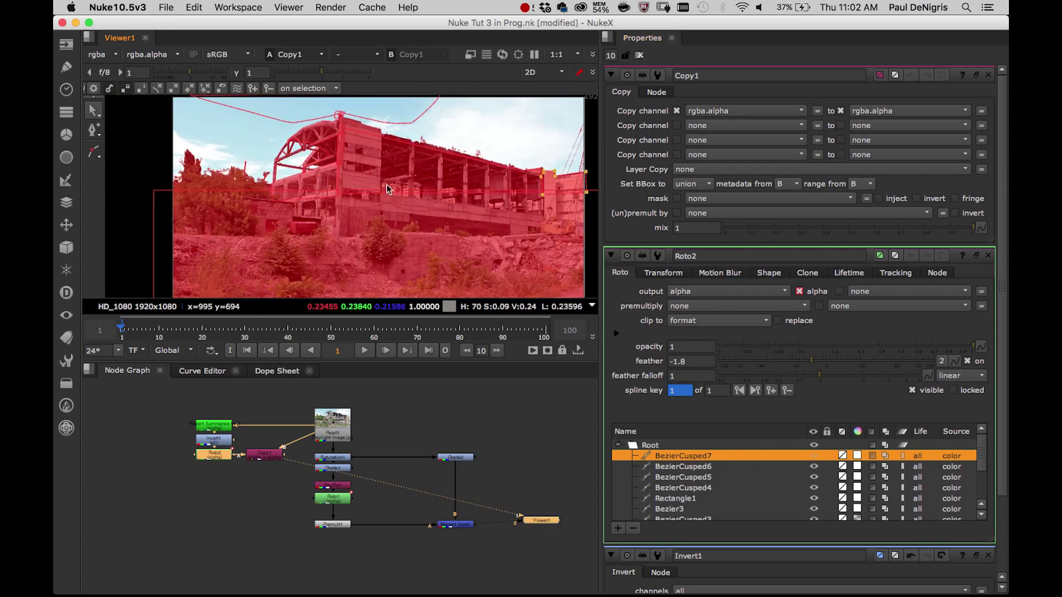
# Hide the red matte overlay and examine the building matte on its own in the alpha channel.
pyautogui.press('m')
pyautogui.scroll(-2, 381, 183)
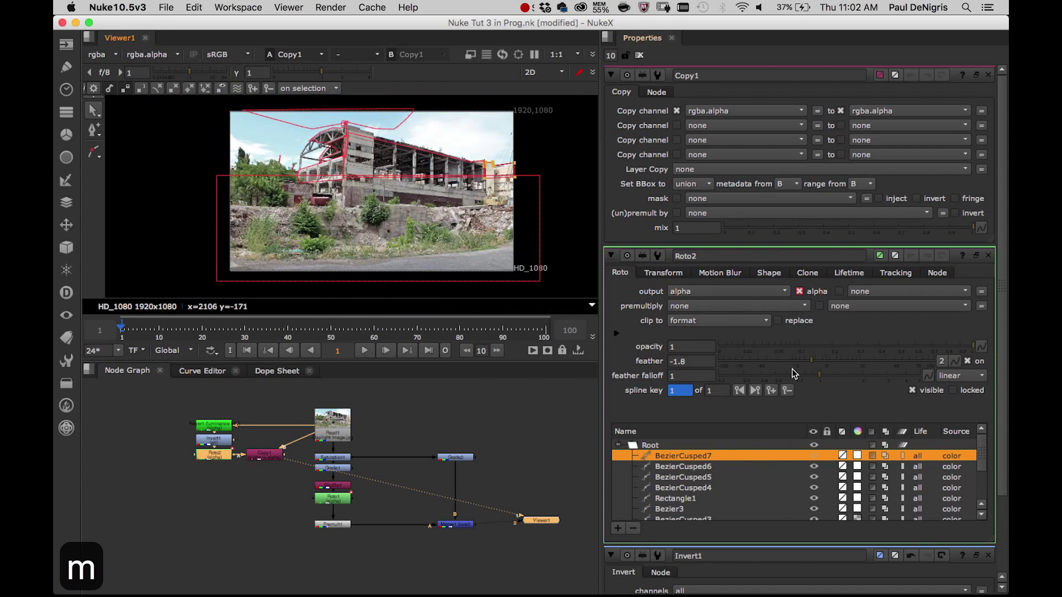
pyautogui.moveTo(986, 466)
pyautogui.mouseDown()
pyautogui.moveTo(984, 486)
pyautogui.moveTo(992, 461)
pyautogui.mouseUp()
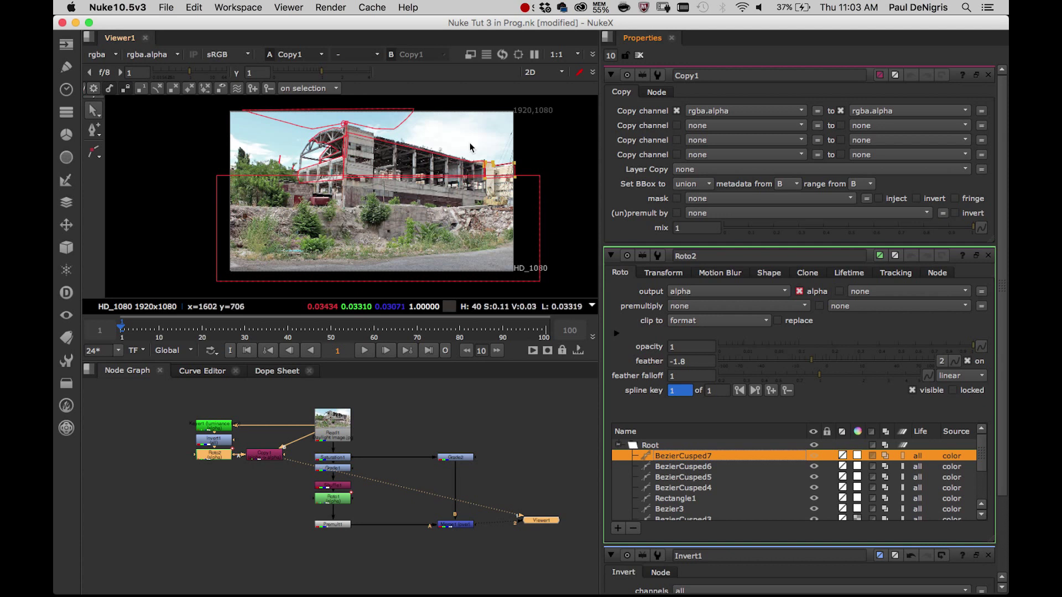
pyautogui.moveTo(399, 168); pyautogui.dragTo(357, 179, button='middle')
pyautogui.scroll(1, 365, 178)
pyautogui.press('a')
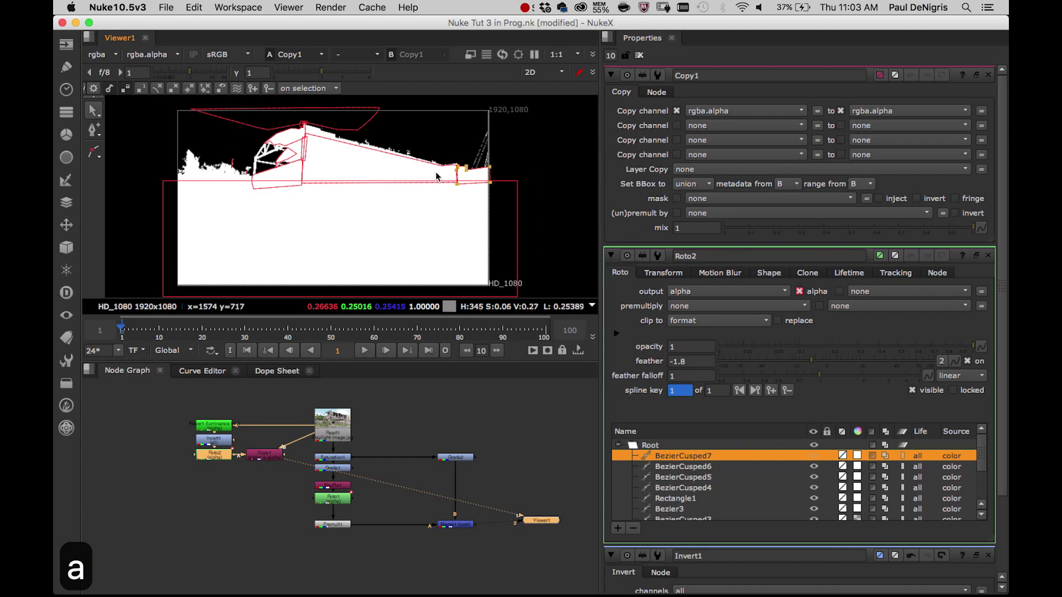
pyautogui.scroll(3, 448, 183)
pyautogui.moveTo(448, 182); pyautogui.dragTo(440, 211, button='middle')
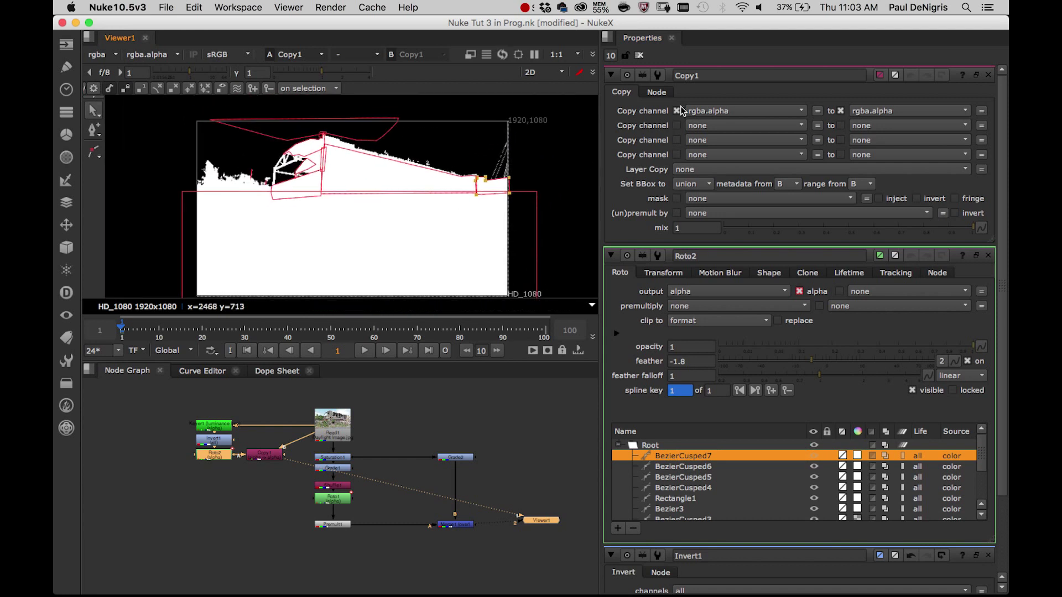
# Close all open node properties, nudge the Copy node closer to the daylight Read node, and reopen only its settings.
pyautogui.click(638, 54)
pyautogui.scroll(-2, 373, 213)
pyautogui.moveTo(374, 212); pyautogui.dragTo(363, 194, button='middle')
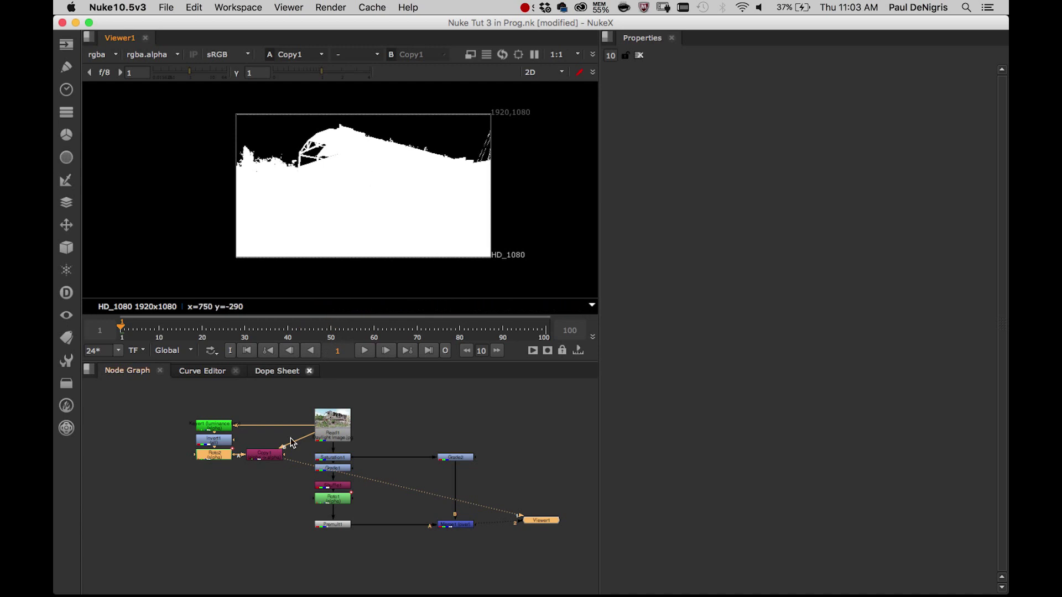
pyautogui.click(261, 464)
pyautogui.moveTo(261, 469); pyautogui.dragTo(276, 469)
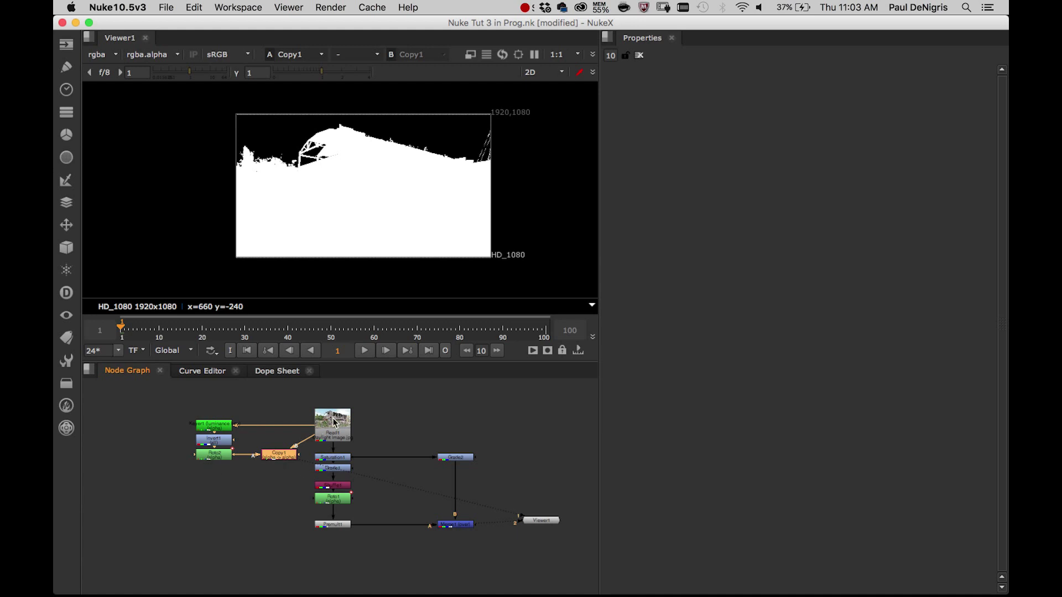
pyautogui.moveTo(284, 455); pyautogui.dragTo(280, 454)
pyautogui.scroll(3, 293, 440)
pyautogui.scroll(-1, 322, 440)
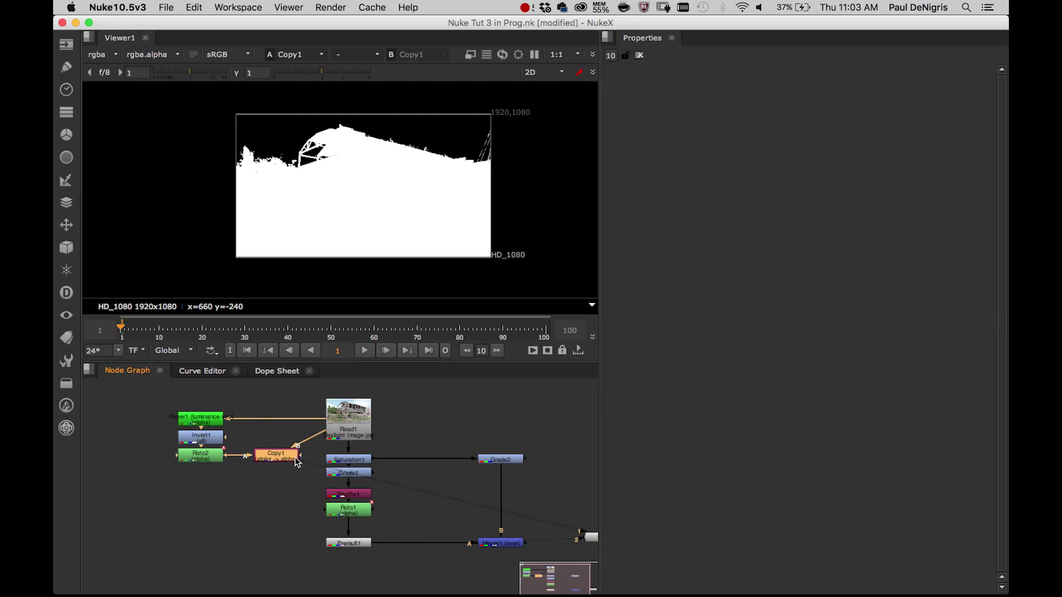
pyautogui.doubleClick(285, 456)
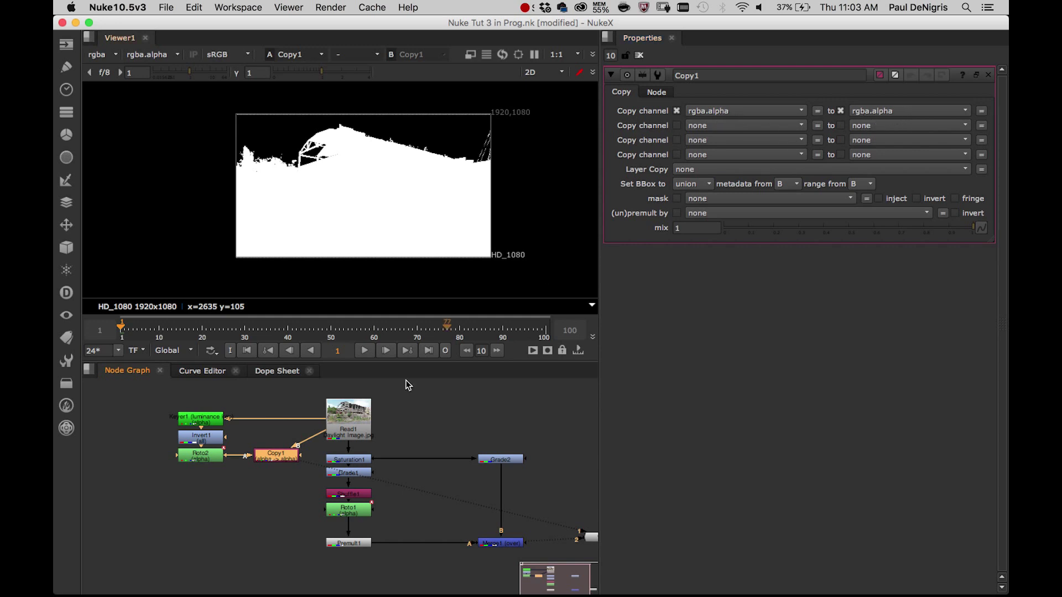
# Compare the alpha channels of the Daylight Image Read node, Copy1 and Roto2 in the viewer.
pyautogui.scroll(3, 313, 429)
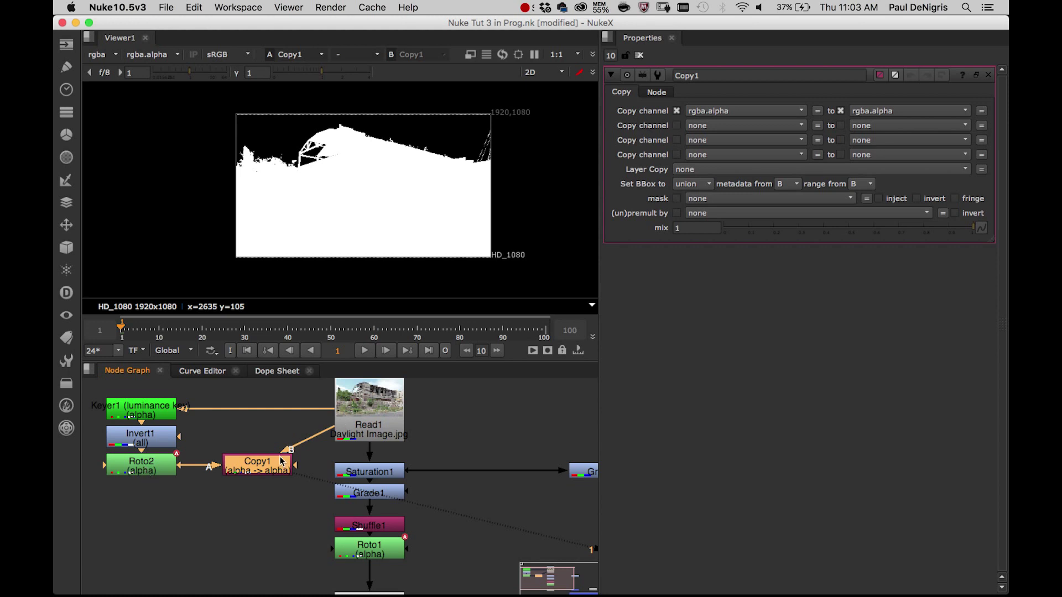
pyautogui.click(385, 412)
pyautogui.press('1')
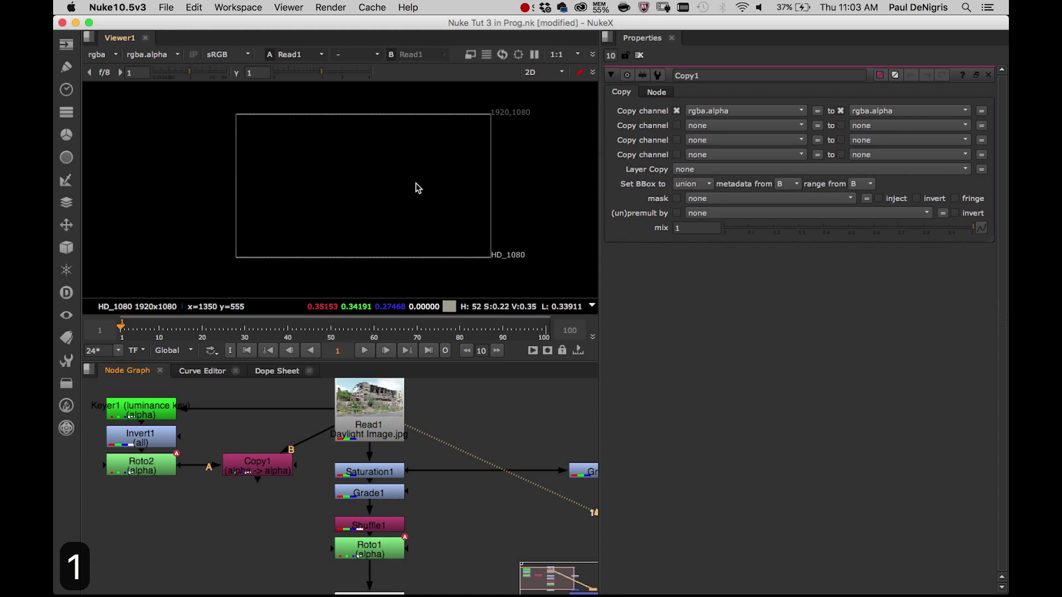
pyautogui.click(280, 469)
pyautogui.press('1')
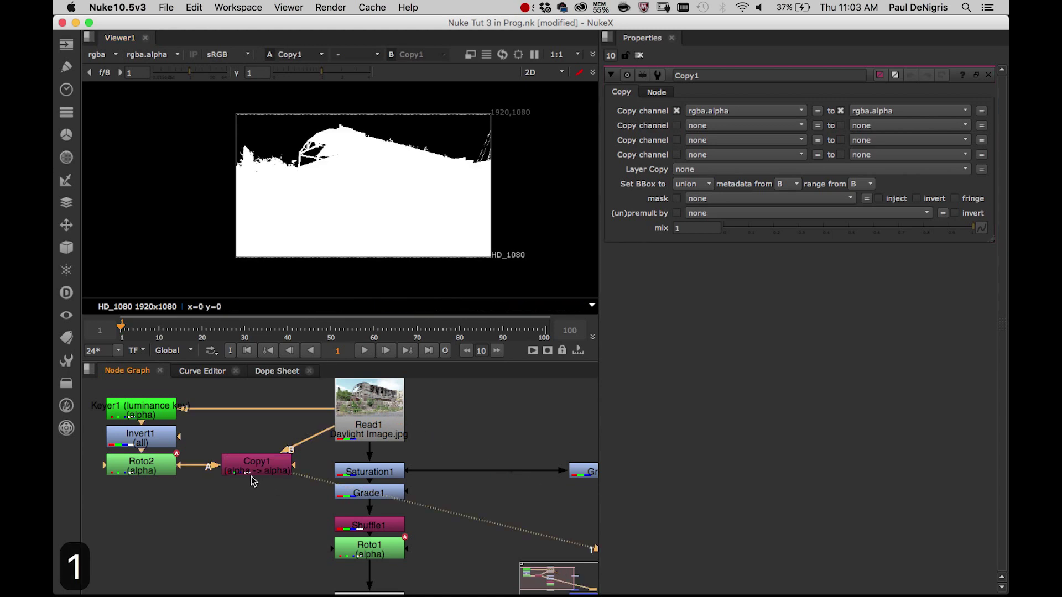
pyautogui.click(153, 474)
pyautogui.press('1')
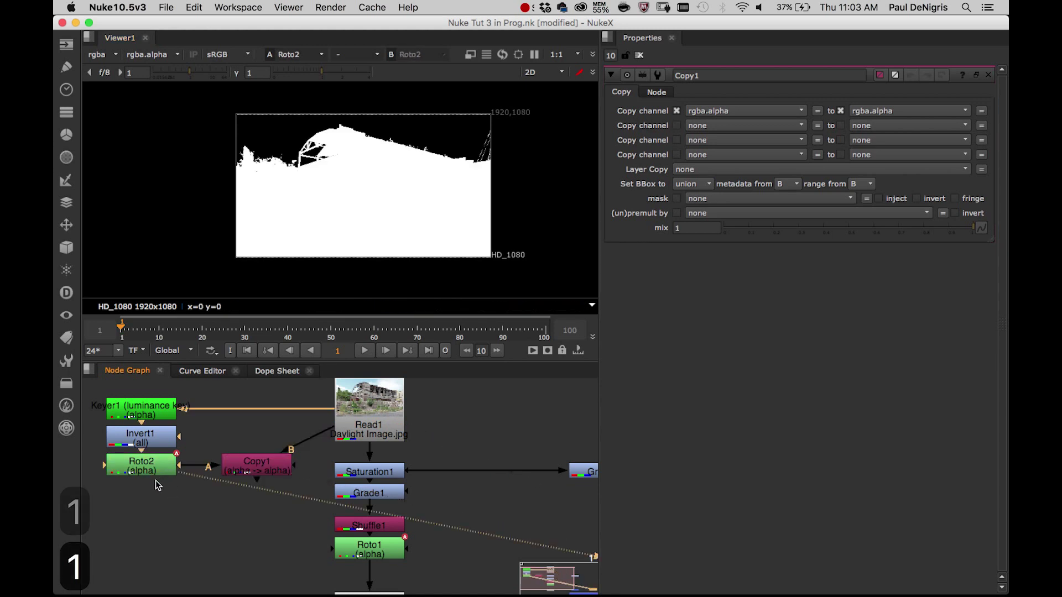
pyautogui.click(267, 469)
pyautogui.press('1')
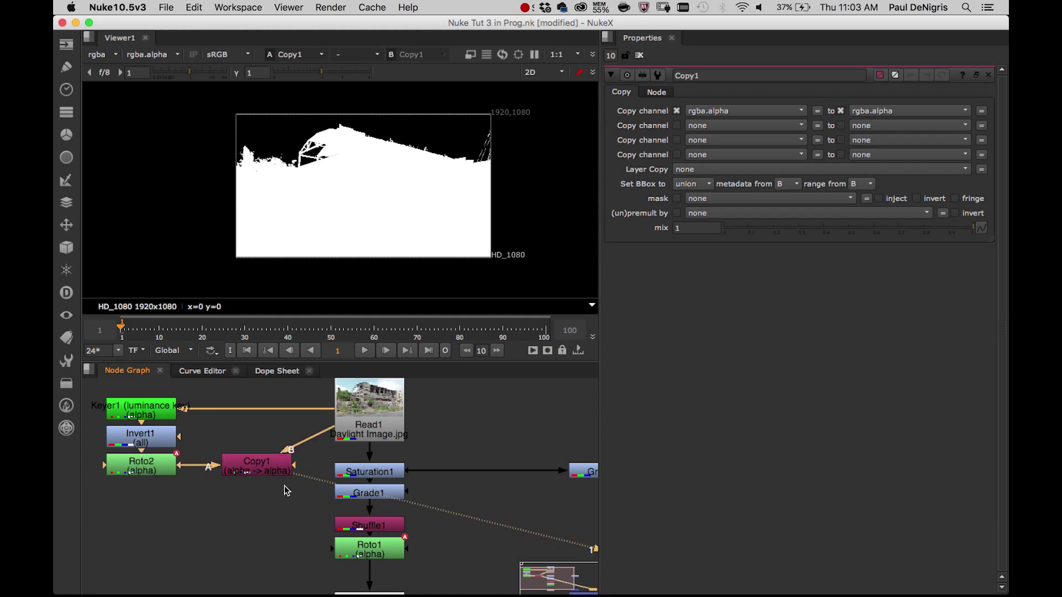
# Move Copy1 below Merge1, connect its B input to Merge1 with Roto2 kept on A, and view it in colour.
pyautogui.scroll(-4, 351, 444)
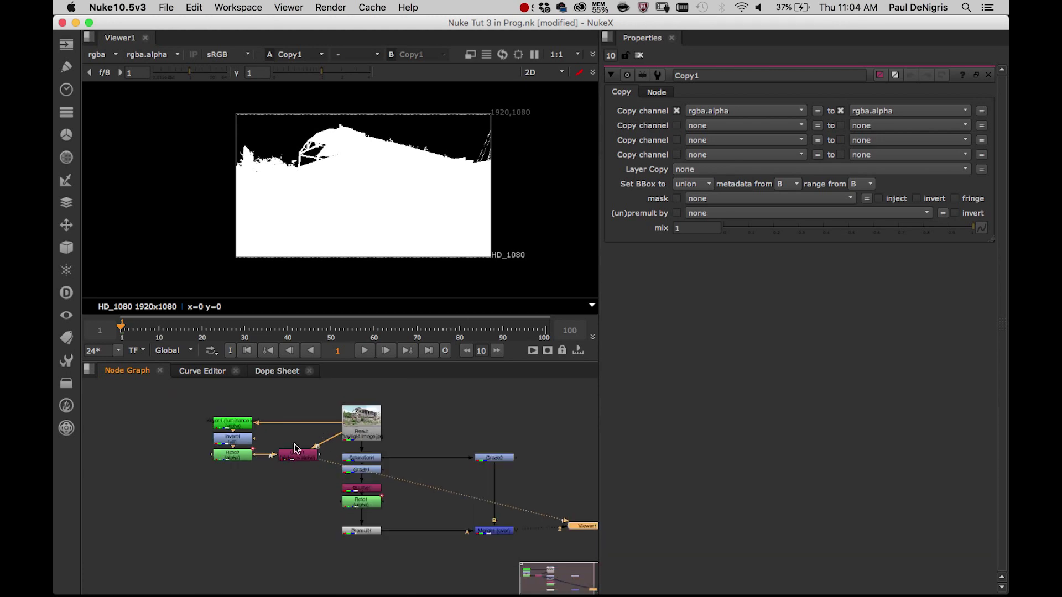
pyautogui.moveTo(301, 458); pyautogui.dragTo(480, 593)
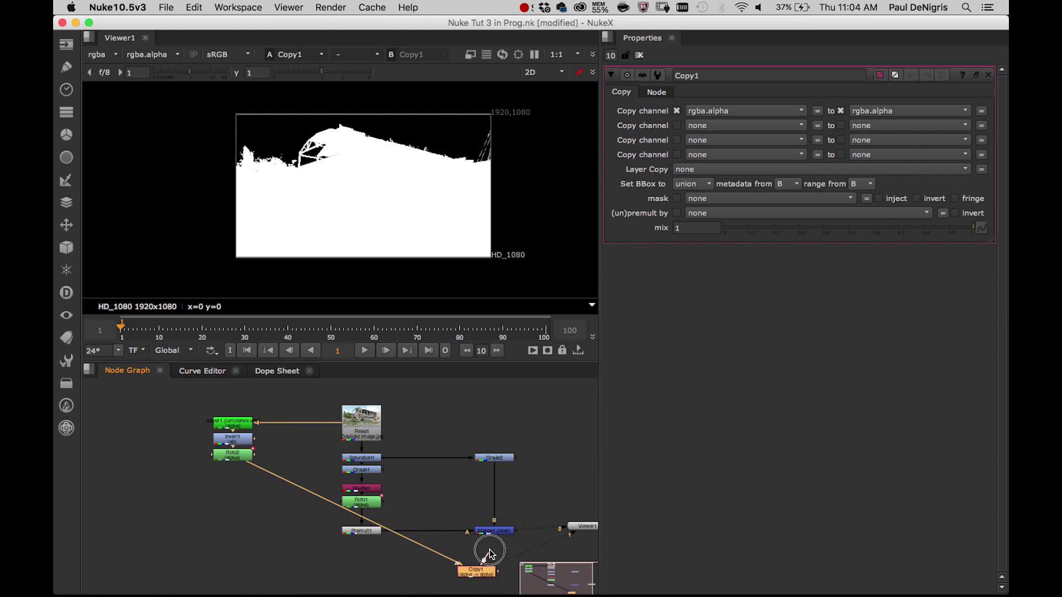
pyautogui.moveTo(496, 547); pyautogui.dragTo(494, 531)
pyautogui.moveTo(485, 573); pyautogui.dragTo(505, 558)
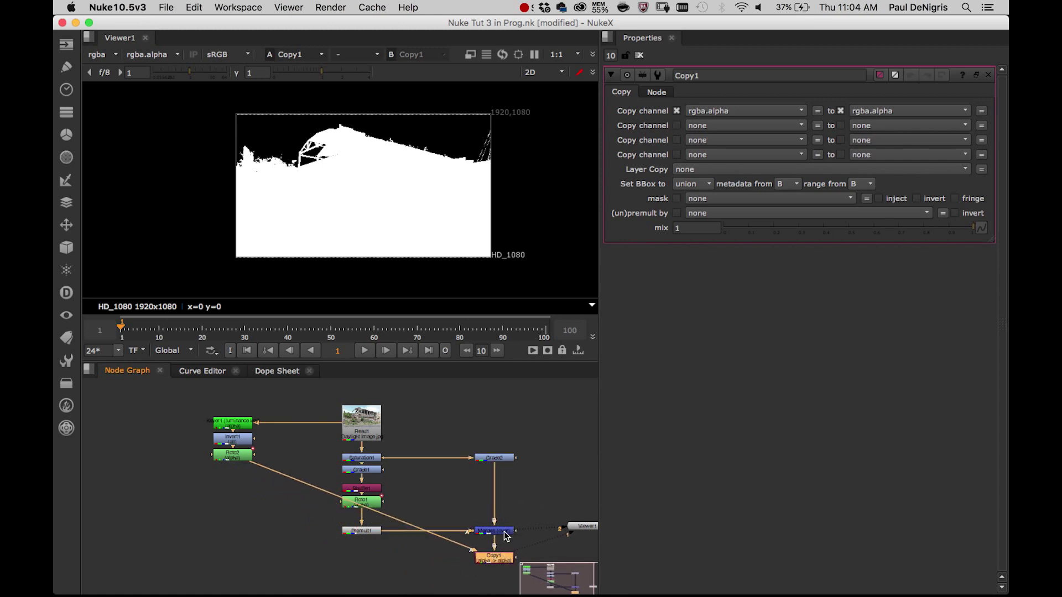
pyautogui.moveTo(504, 519); pyautogui.dragTo(460, 496, button='middle')
pyautogui.press('a')
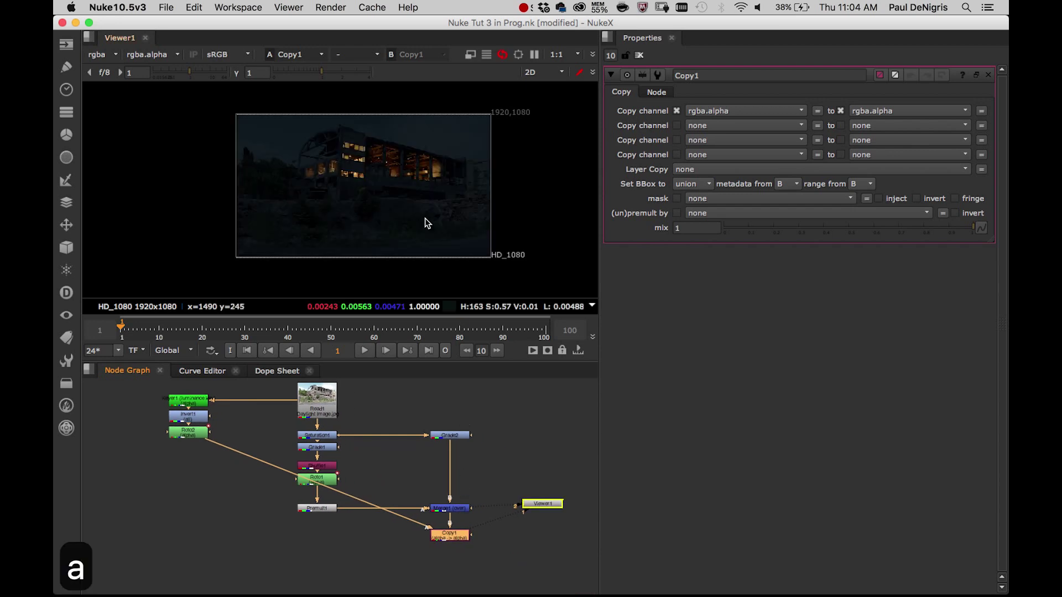
pyautogui.scroll(1, 422, 211)
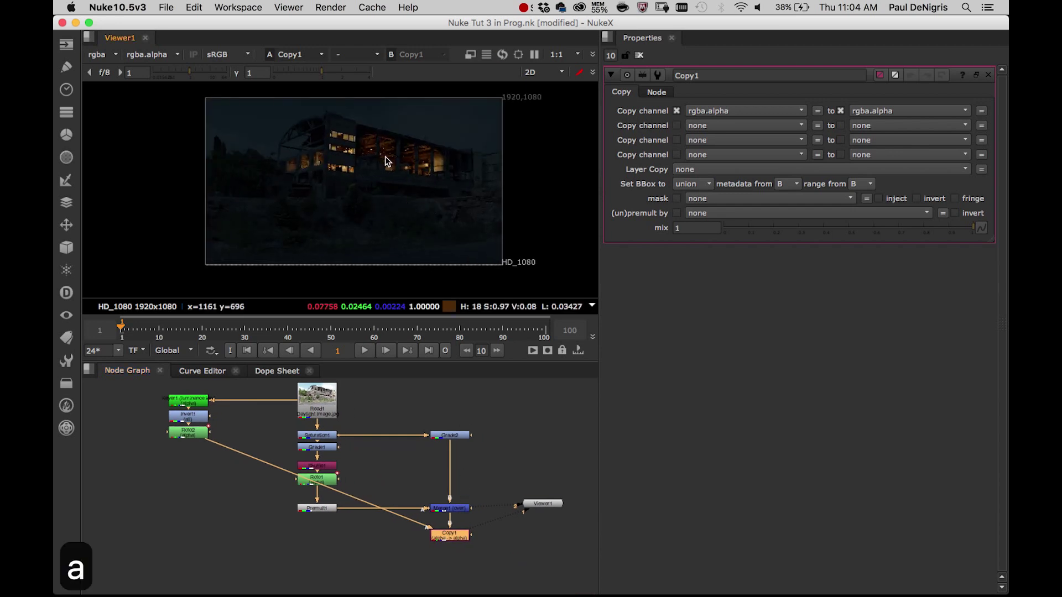
pyautogui.moveTo(452, 544); pyautogui.dragTo(452, 539)
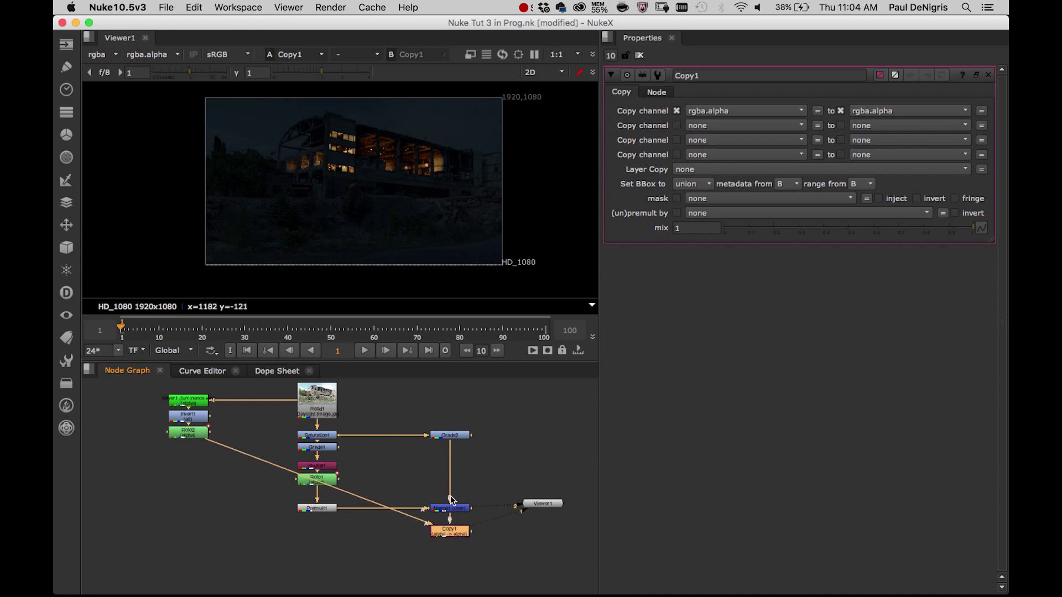
# Add a Premult node after Copy1 and inspect the cut-out edges of the night building.
pyautogui.press('Tab')
pyautogui.write('pre')
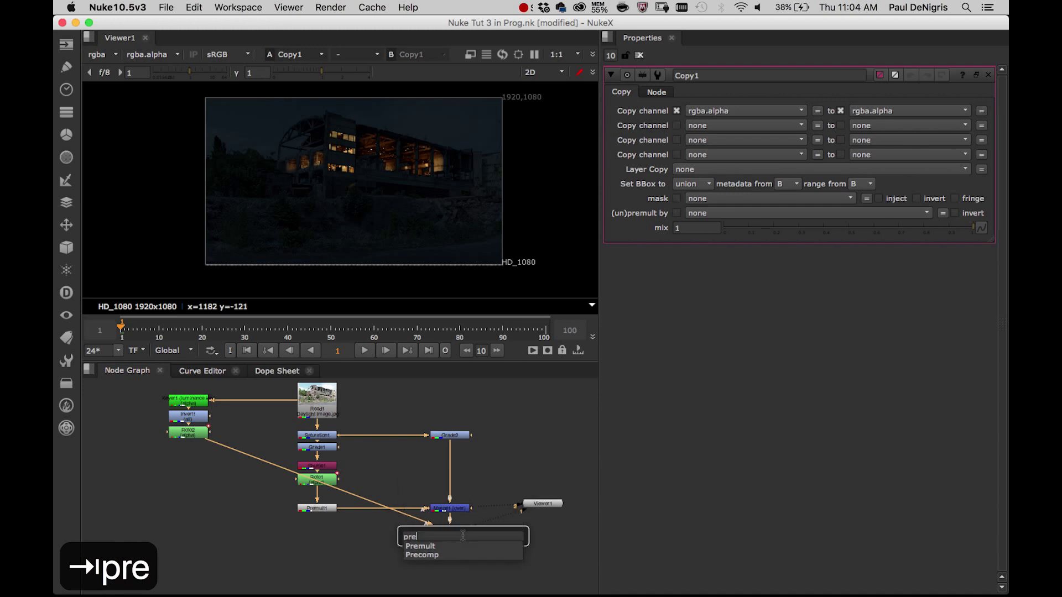
pyautogui.press('Down')
pyautogui.press('Return')
pyautogui.scroll(6, 343, 190)
pyautogui.scroll(3, 326, 226)
pyautogui.moveTo(328, 225); pyautogui.dragTo(447, 187, button='middle')
pyautogui.moveTo(346, 197); pyautogui.dragTo(346, 165, button='middle')
pyautogui.scroll(-4, 420, 190)
pyautogui.scroll(-3, 365, 181)
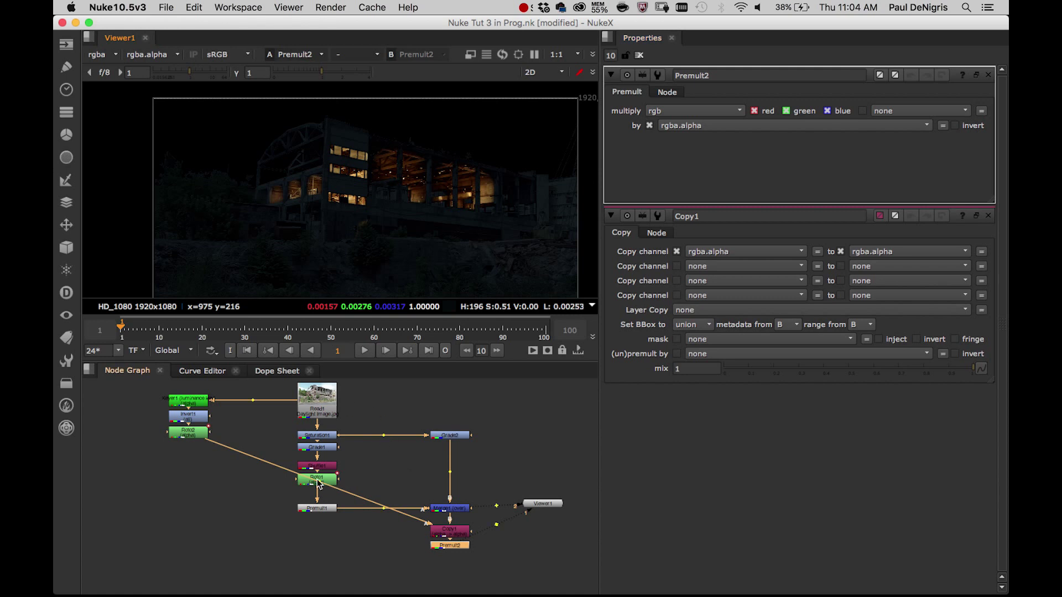
# Route the Roto2-to-Copy1 connection at right angles with a Dot, and move the Viewer node clear of the merges.
pyautogui.keyDown('ctrl'); pyautogui.moveTo(321, 482); pyautogui.dragTo(189, 532); pyautogui.keyUp('ctrl')
pyautogui.click(189, 535)
pyautogui.scroll(-2, 357, 495)
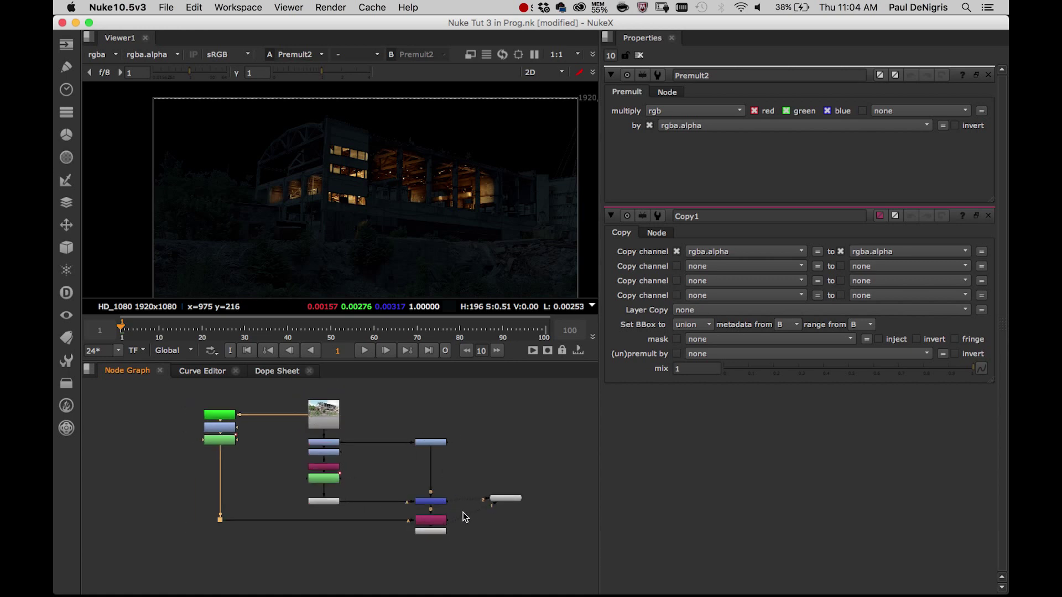
pyautogui.moveTo(469, 516); pyautogui.dragTo(410, 530, button='middle')
pyautogui.moveTo(461, 510); pyautogui.dragTo(569, 512)
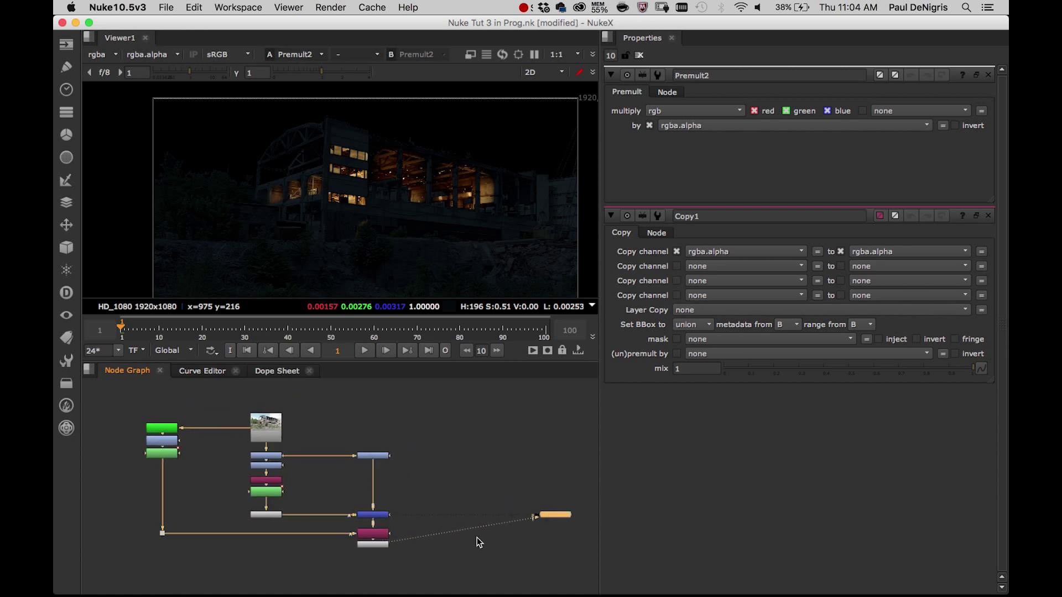
# Add a Merge node that takes the premultiplied building as its A input.
pyautogui.click(379, 545)
pyautogui.press('m')
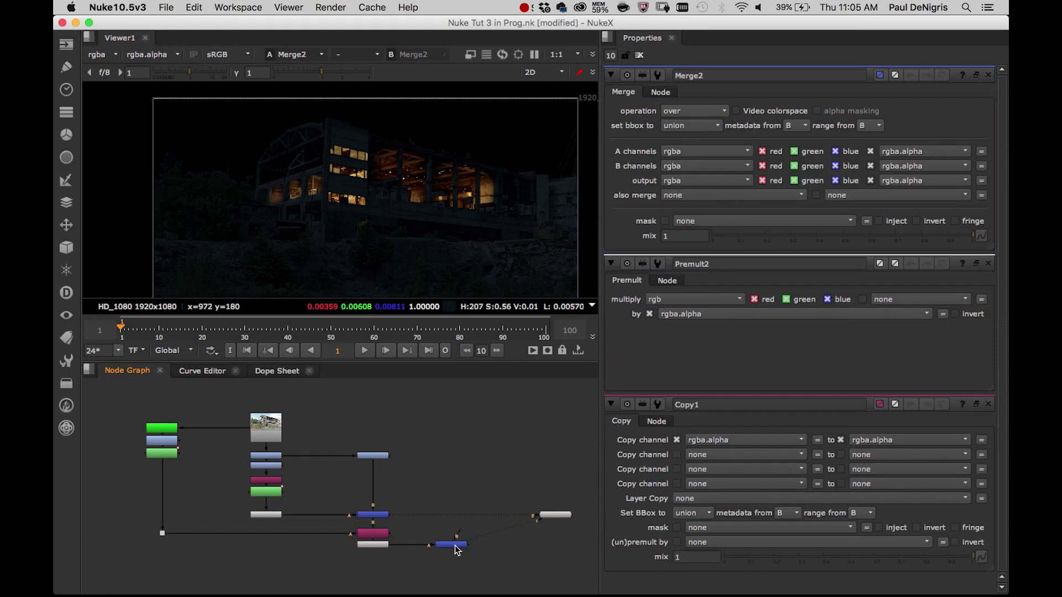
pyautogui.click(456, 546)
# Add a Constant node coloured pure red and connect it to the new Merge's B input as a test background.
pyautogui.click(512, 456)
pyautogui.press('Tab')
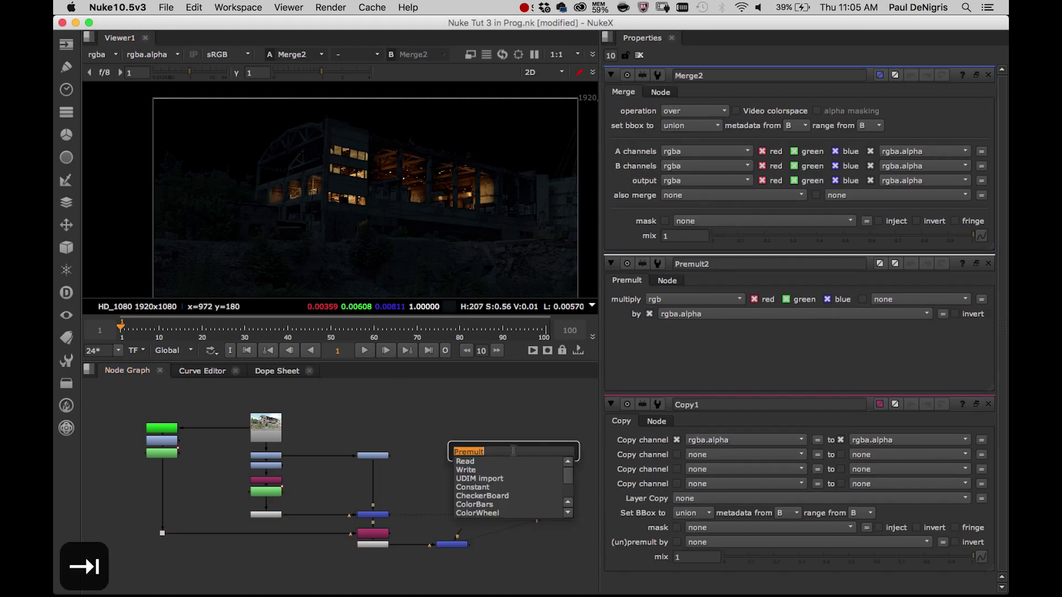
pyautogui.write('cons')
pyautogui.press('Return')
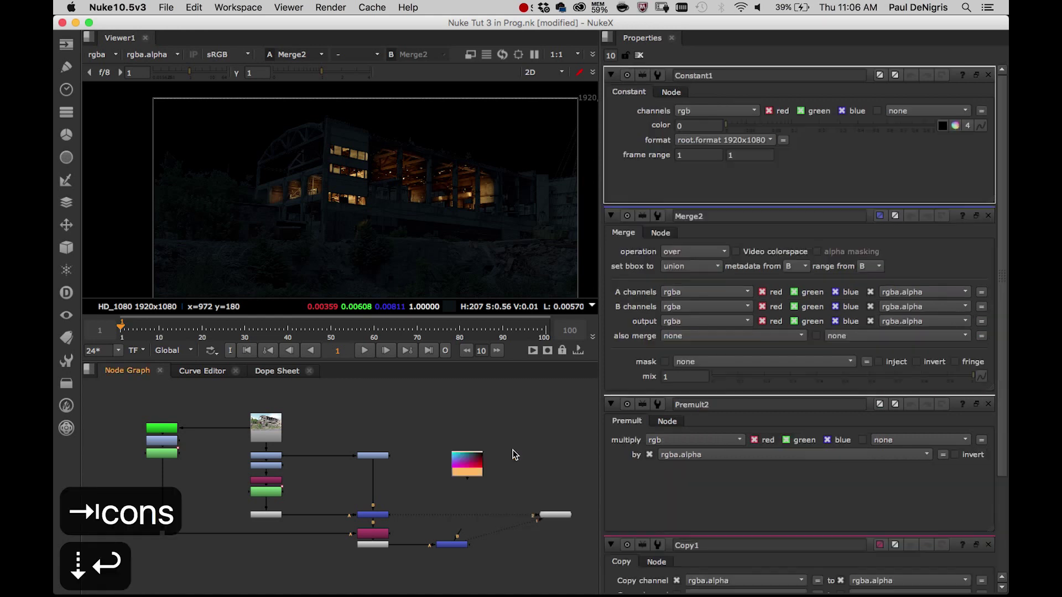
pyautogui.click(955, 125)
pyautogui.moveTo(766, 140); pyautogui.dragTo(947, 148)
pyautogui.moveTo(463, 536); pyautogui.dragTo(467, 466)
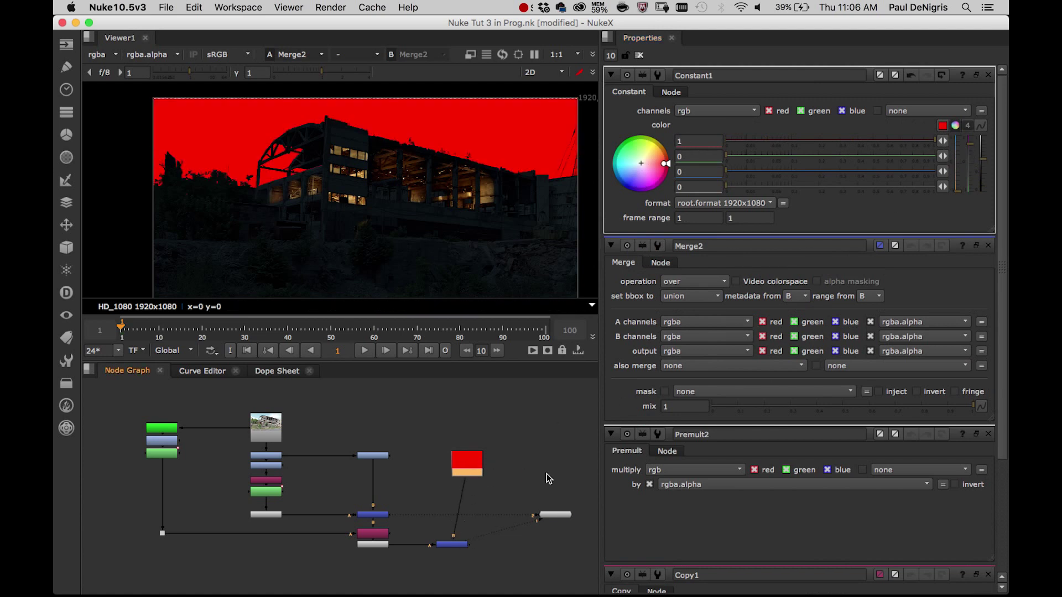
pyautogui.moveTo(475, 459); pyautogui.dragTo(457, 452)
pyautogui.click(495, 491)
# Set the Constant's red value to 0 and disconnect it from the Merge.
pyautogui.moveTo(697, 139); pyautogui.dragTo(664, 146)
pyautogui.write('0')
pyautogui.press('Return')
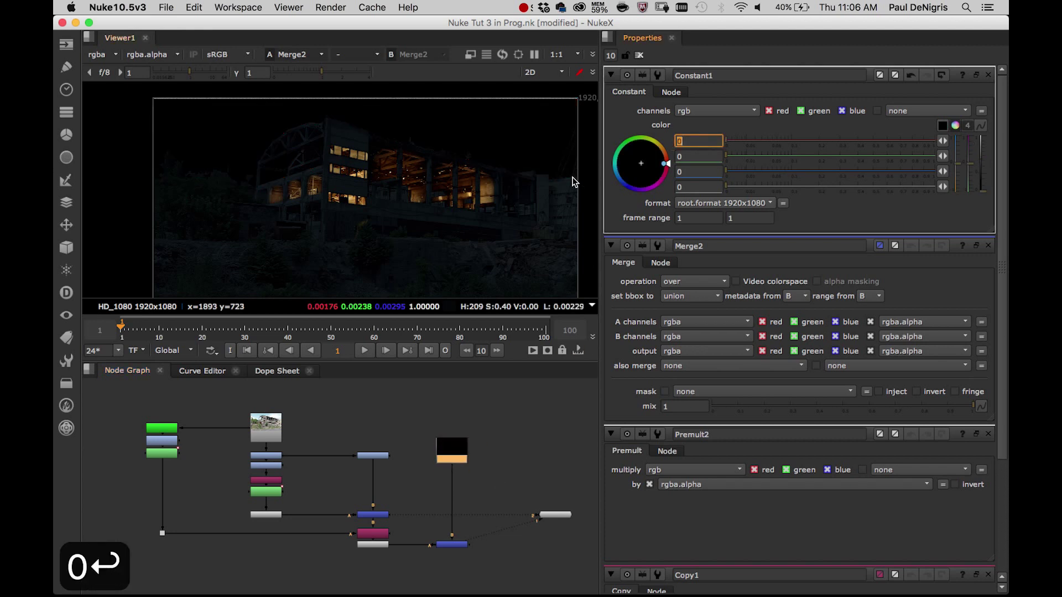
pyautogui.moveTo(453, 497); pyautogui.dragTo(508, 475)
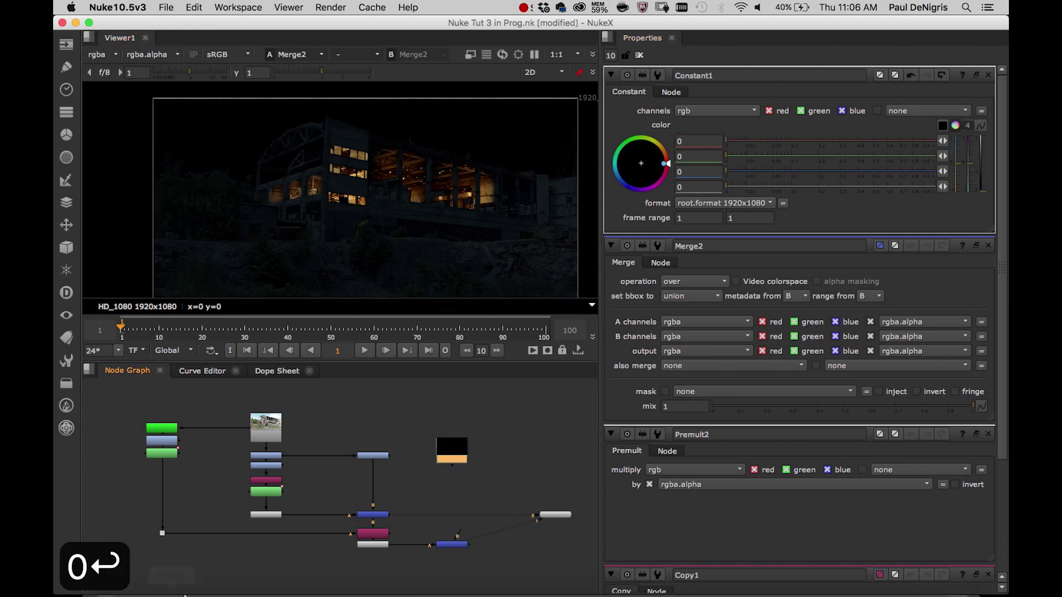
# Switch to Finder, bring Night Sky.jpg from the Tutorial 3 folder into the node graph, and view it.
pyautogui.moveTo(171, 595)
pyautogui.click(101, 575)
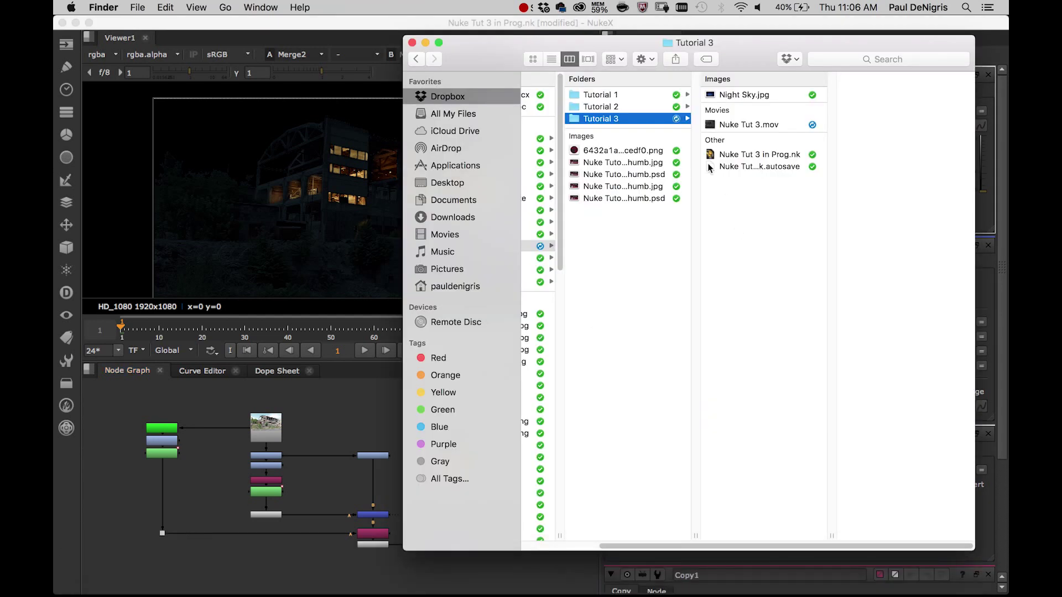
pyautogui.click(761, 95)
pyautogui.moveTo(762, 95); pyautogui.dragTo(494, 420)
pyautogui.click(370, 423)
pyautogui.press('1')
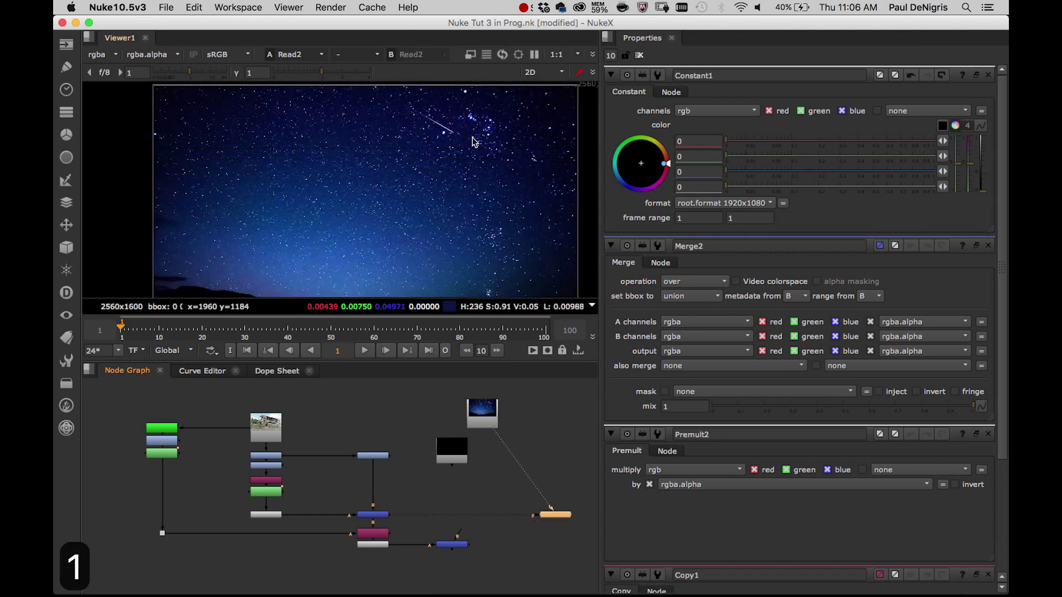
# Add a Reformat node after the night sky image to fit it to the root format of 1920x1080.
pyautogui.moveTo(408, 172); pyautogui.dragTo(417, 157, button='middle')
pyautogui.moveTo(489, 410); pyautogui.dragTo(492, 411)
pyautogui.press('Tab')
pyautogui.write('ref')
pyautogui.press('Down')
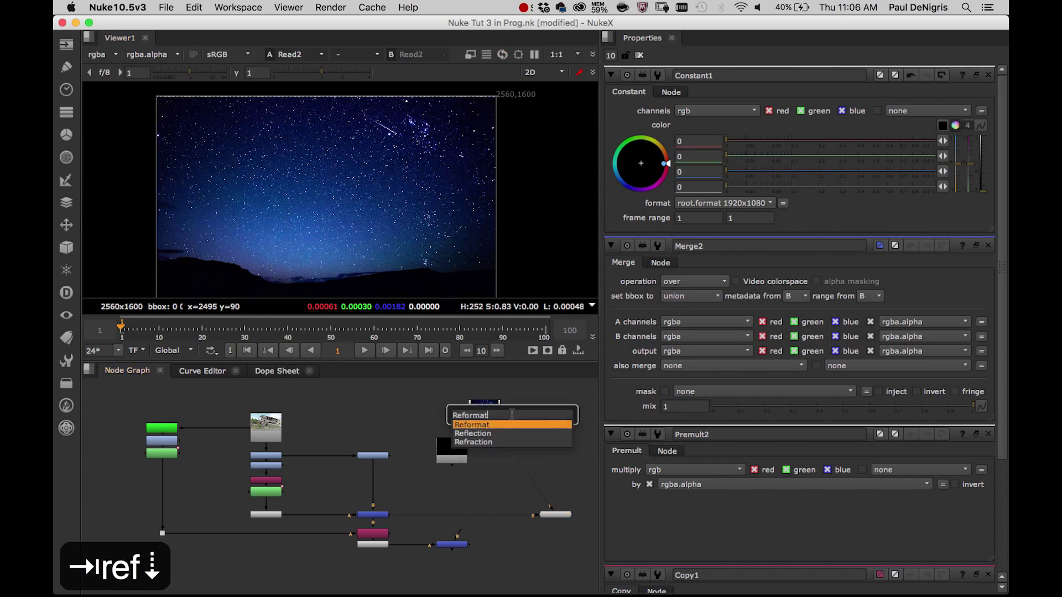
pyautogui.press('Return')
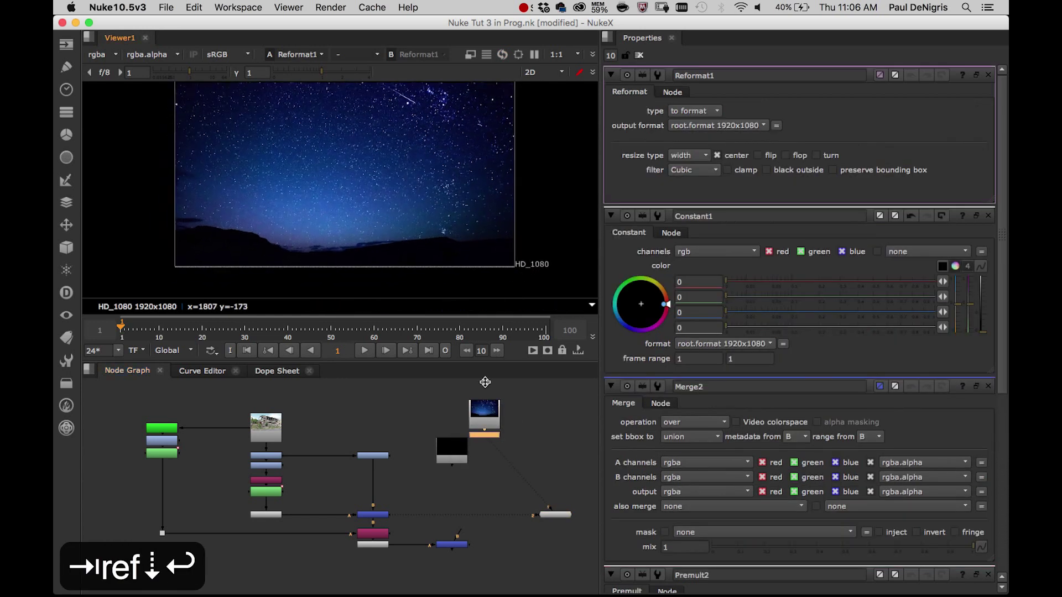
# Connect the reformatted night sky to Merge2's B input, view the composite, and delete the unused Constant.
pyautogui.moveTo(458, 533); pyautogui.dragTo(486, 439)
pyautogui.click(463, 544)
pyautogui.press('1')
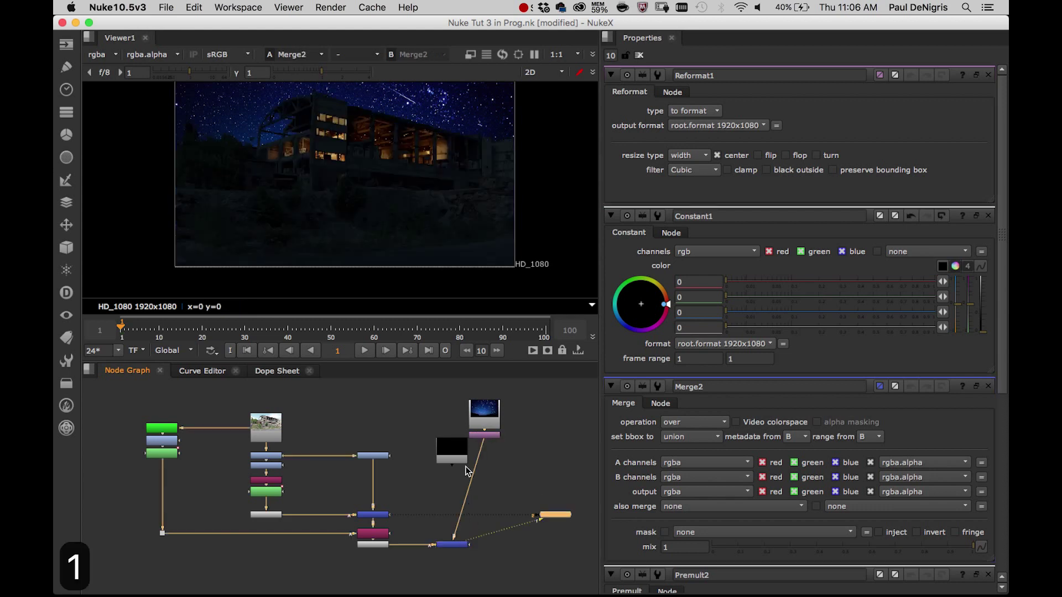
pyautogui.click(443, 449)
pyautogui.press('BackSpace')
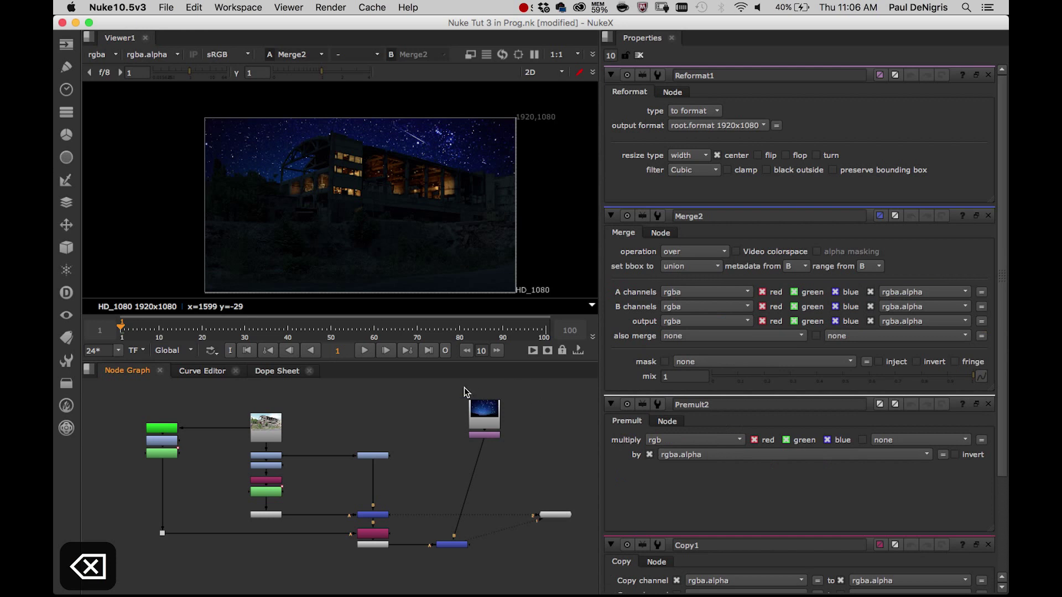
# Line up the night sky image and its Reformat node above Merge2, and inspect the composite sky around the building.
pyautogui.moveTo(459, 383); pyautogui.dragTo(528, 465)
pyautogui.moveTo(495, 420); pyautogui.dragTo(462, 434)
pyautogui.click(516, 453)
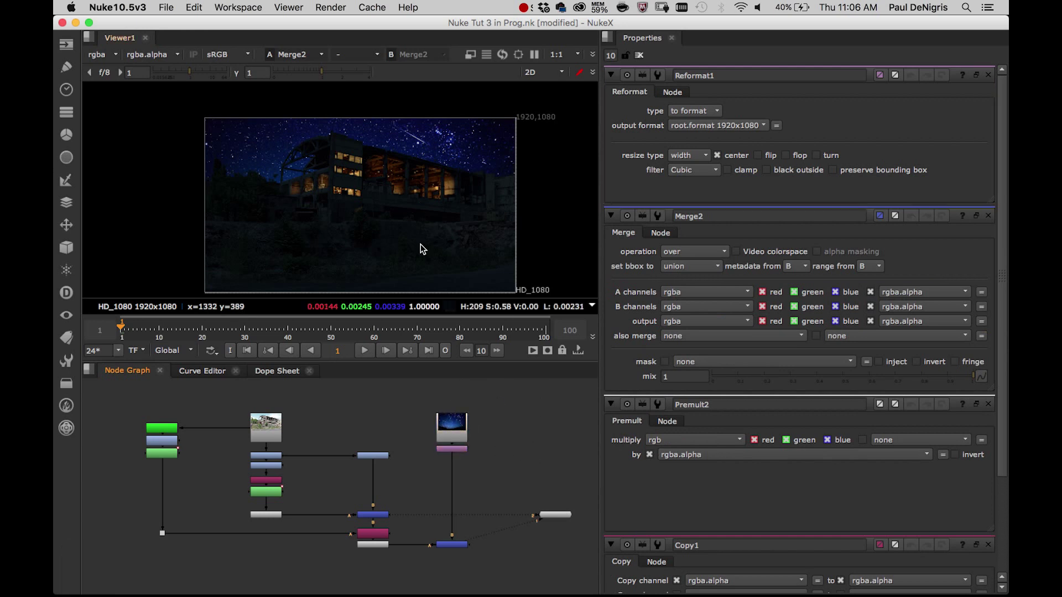
pyautogui.scroll(2, 429, 221)
pyautogui.scroll(-2, 447, 208)
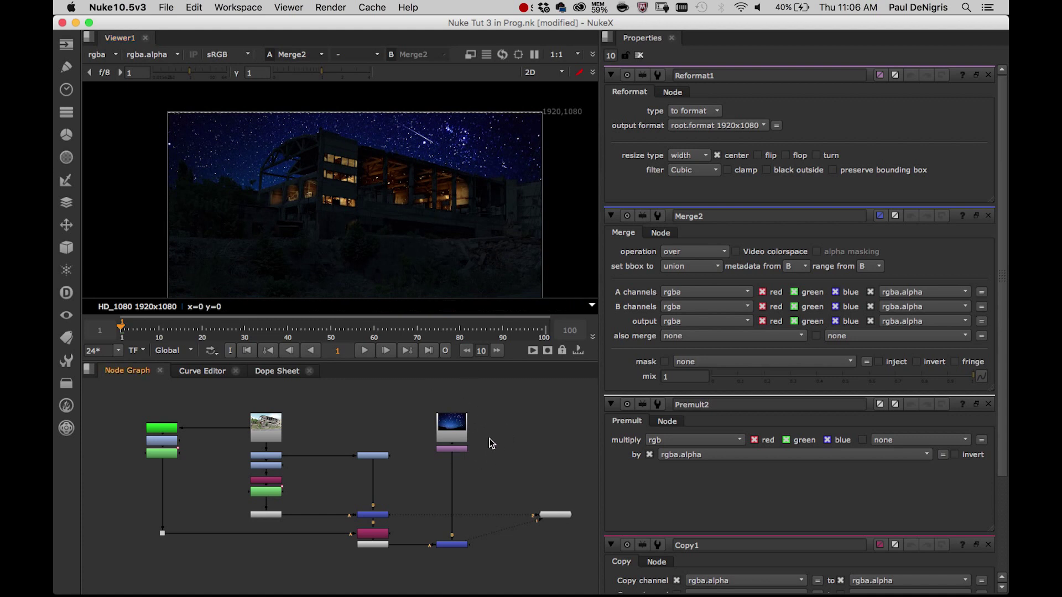
pyautogui.moveTo(459, 433); pyautogui.dragTo(459, 423)
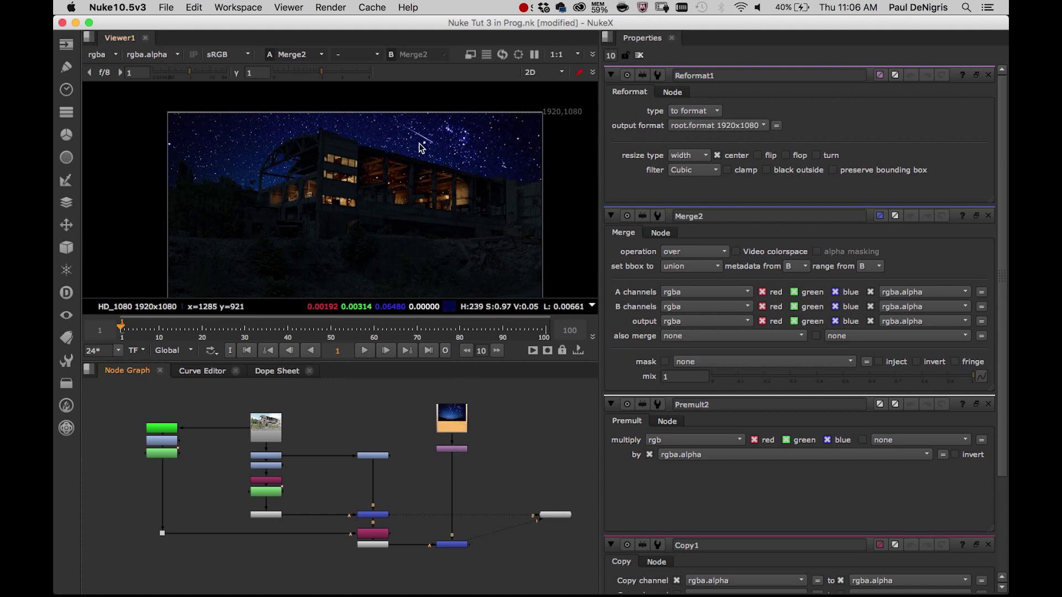
pyautogui.scroll(4, 474, 166)
pyautogui.scroll(-3, 410, 180)
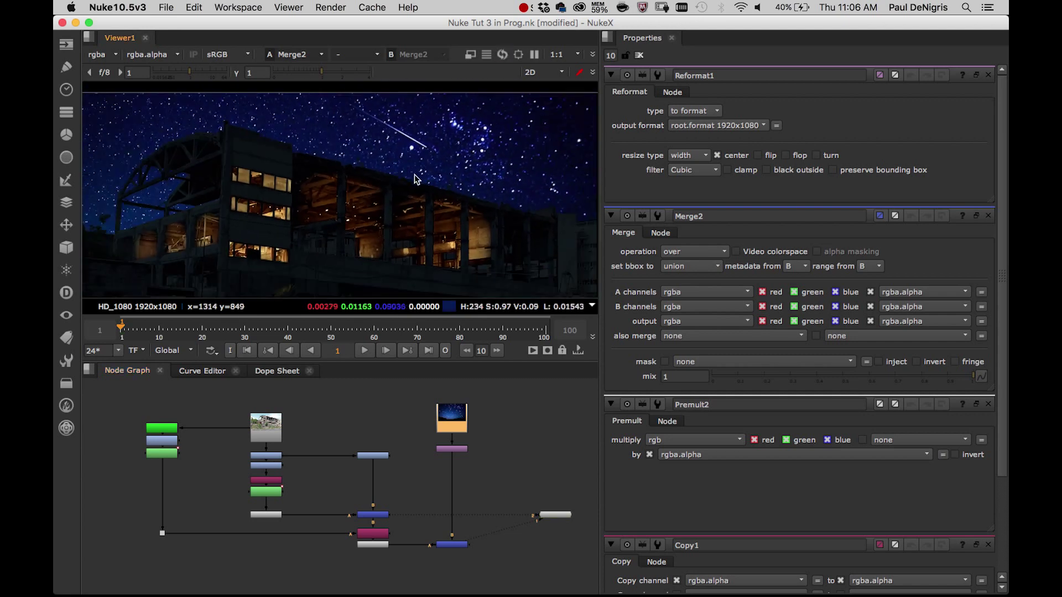
pyautogui.scroll(-2, 411, 183)
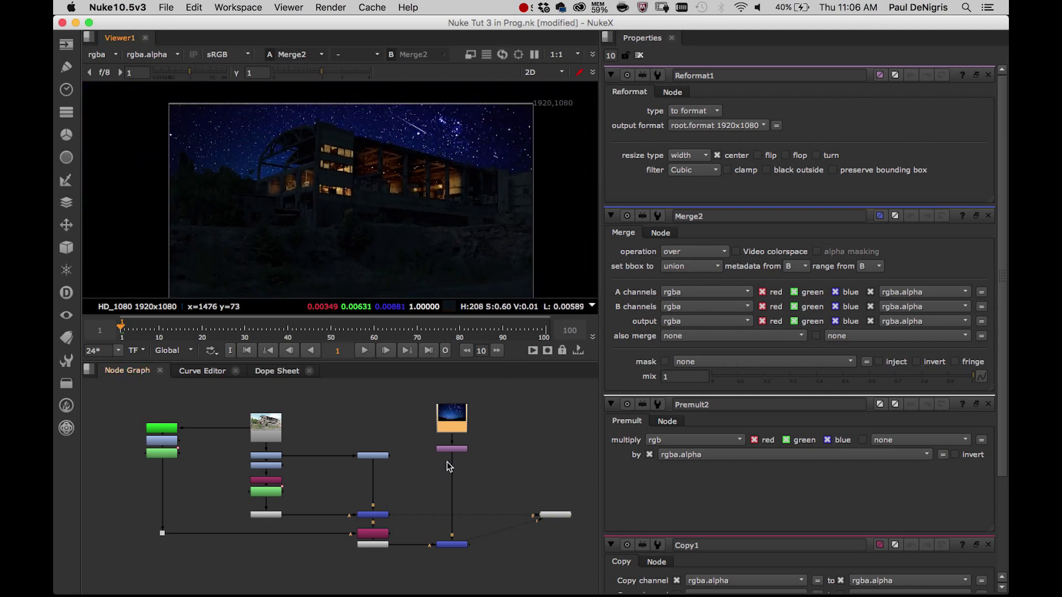
# Add a Transform node after the night sky's Reformat and shift the sky upward in the frame.
pyautogui.moveTo(460, 423); pyautogui.dragTo(461, 417)
pyautogui.click(458, 450)
pyautogui.press('t')
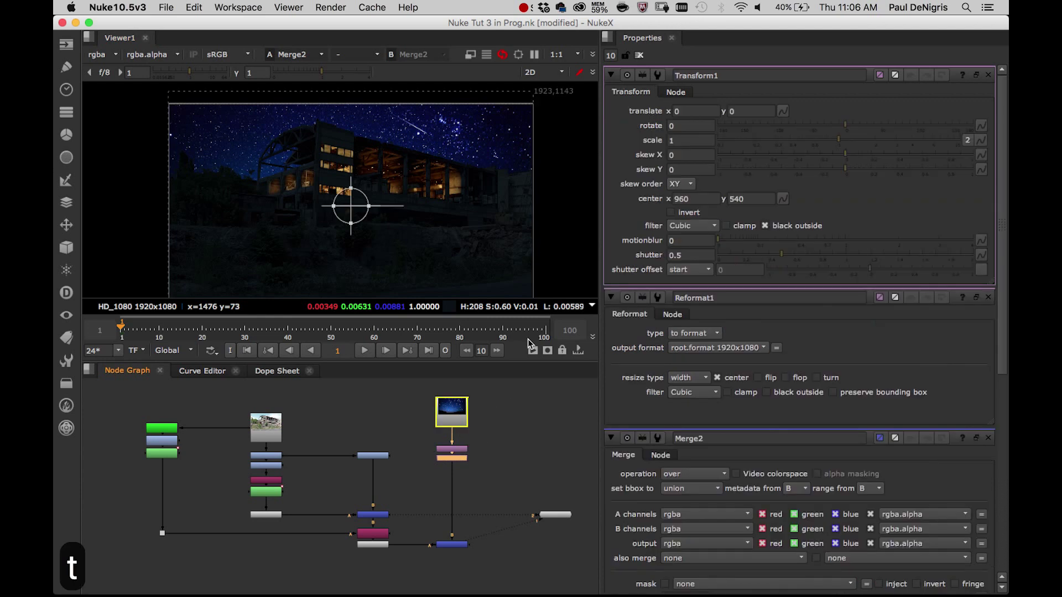
pyautogui.moveTo(352, 206); pyautogui.dragTo(352, 143)
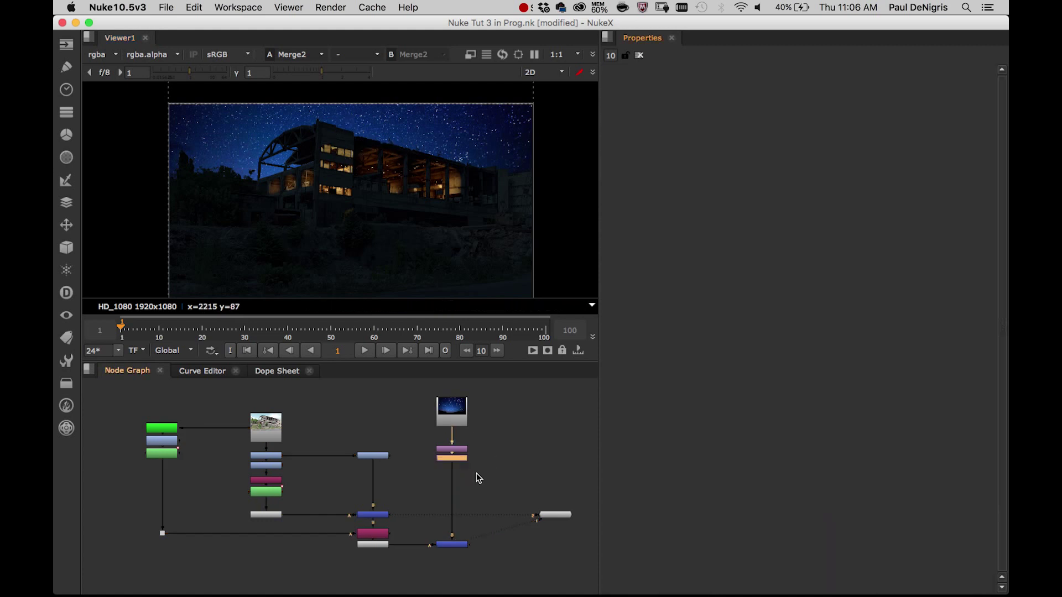
# Add a Grade node after the sky's Transform, lower its gain to darken the sky, and review the composite in an enlarged, fitted viewer.
pyautogui.click(453, 460)
pyautogui.press('g')
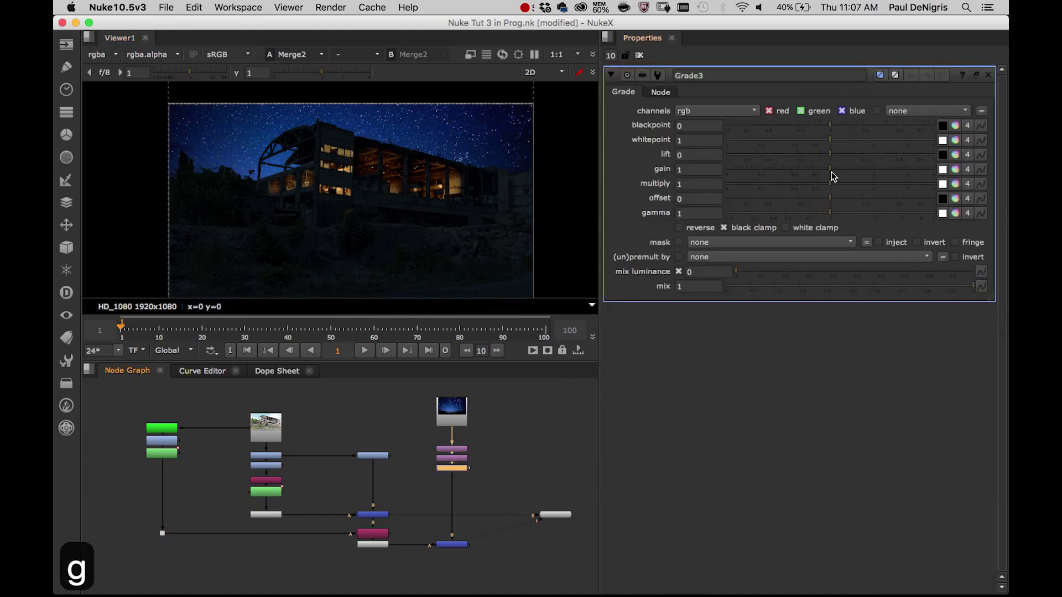
pyautogui.moveTo(830, 173); pyautogui.dragTo(767, 175)
pyautogui.scroll(2, 407, 183)
pyautogui.press('space')
pyautogui.press('h')
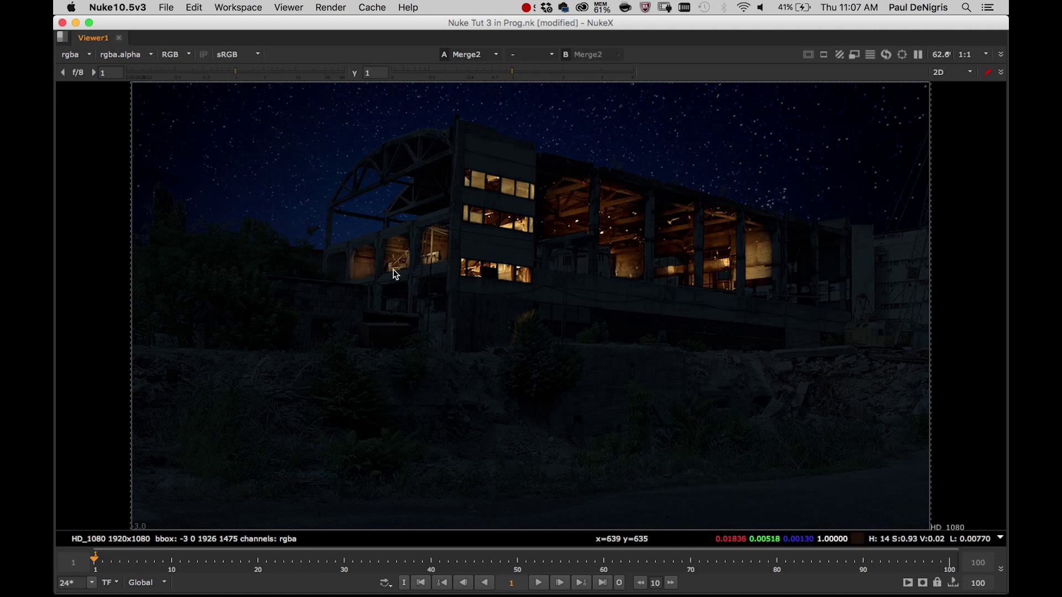
# Return to the node graph and delete the whole night sky branch feeding Merge2.
pyautogui.press('space')
pyautogui.click(500, 428)
pyautogui.moveTo(416, 386); pyautogui.dragTo(509, 497)
pyautogui.press('BackSpace')
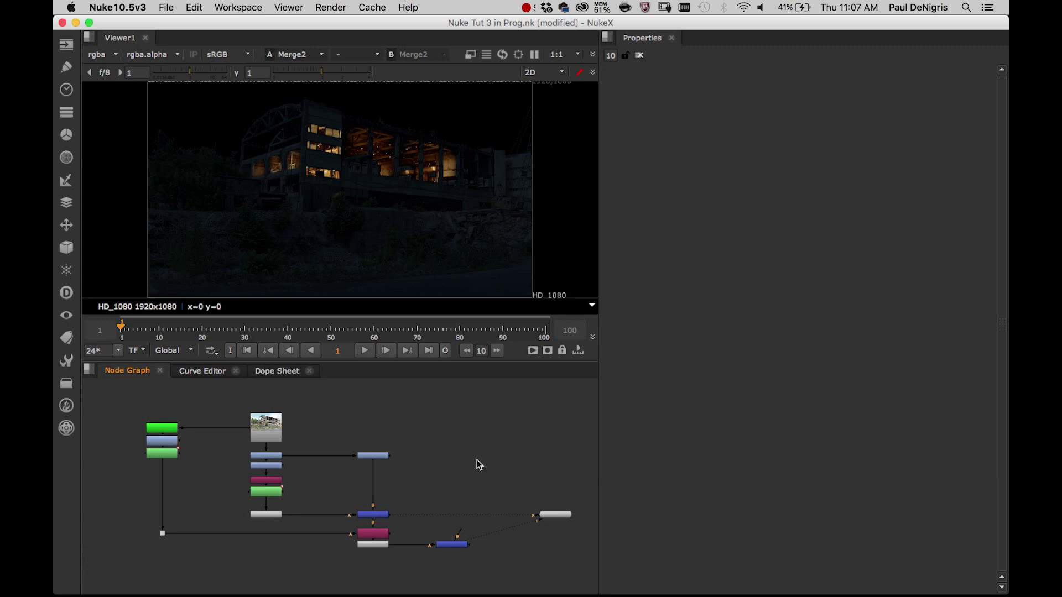
# Create a new Constant node and place it above Merge2.
pyautogui.press('Tab')
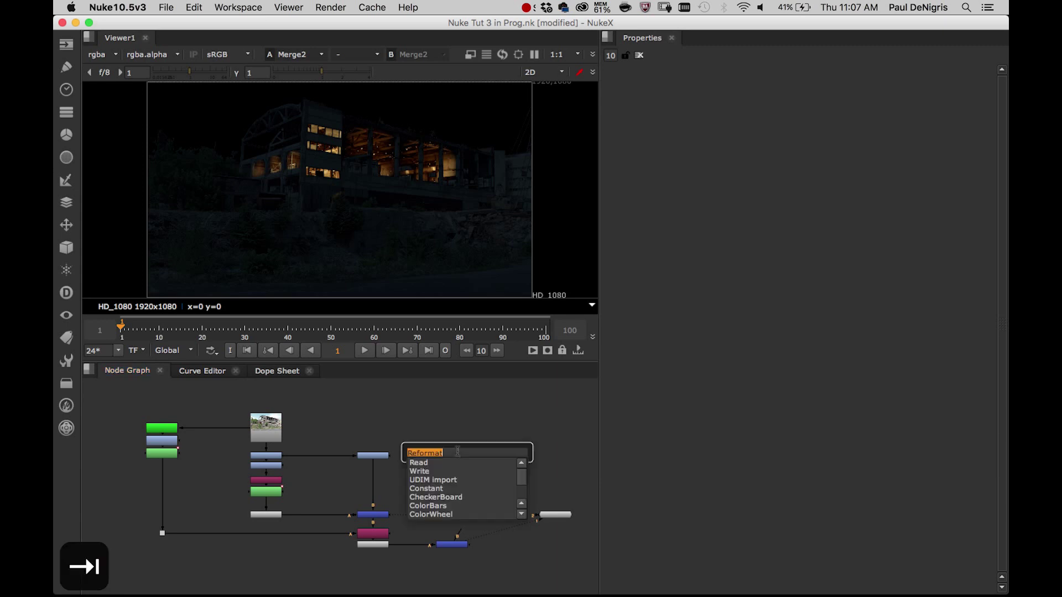
pyautogui.write('cons')
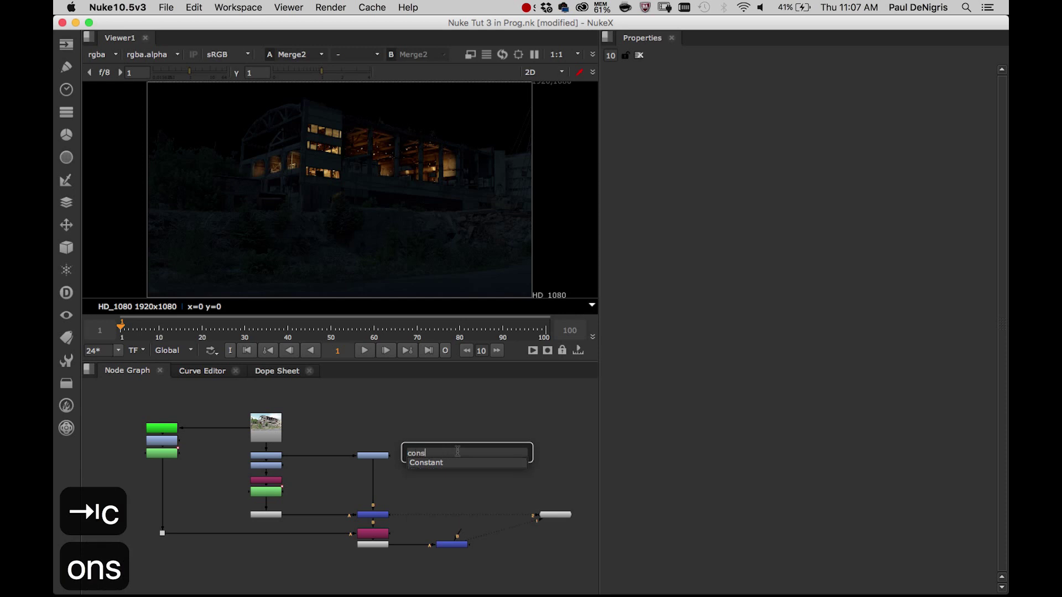
pyautogui.press('Down')
pyautogui.press('Return')
pyautogui.click(467, 453)
pyautogui.moveTo(467, 452); pyautogui.dragTo(455, 444)
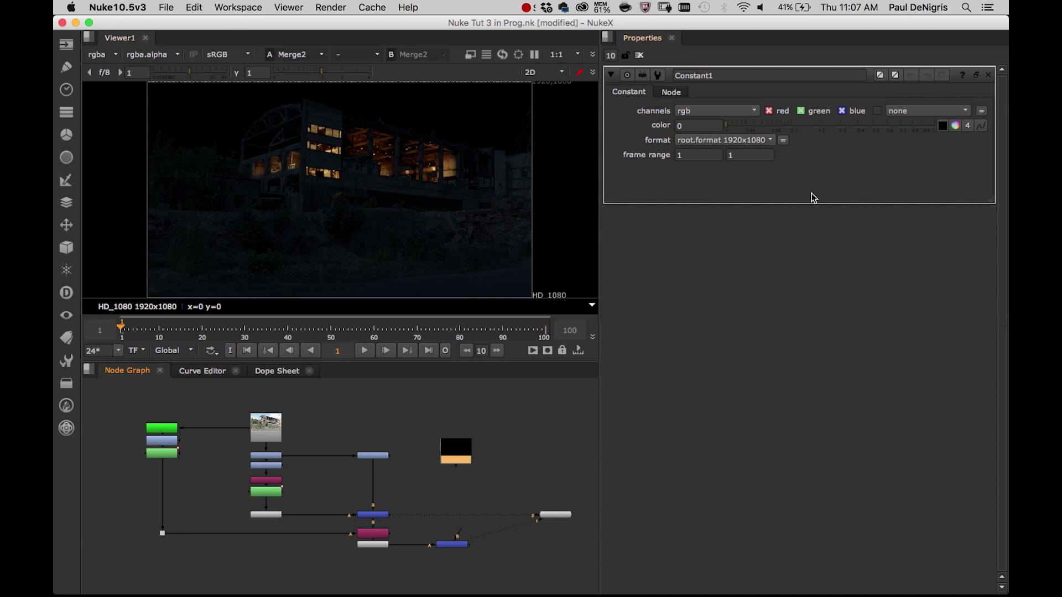
# Set the Constant's color to a dark blue with blue 0.02, and connect it to Merge2's B input.
pyautogui.keyDown('super'); pyautogui.click(956, 126); pyautogui.keyUp('super')
pyautogui.moveTo(584, 446); pyautogui.dragTo(574, 399)
pyautogui.click(386, 520)
pyautogui.moveTo(387, 525); pyautogui.dragTo(427, 520)
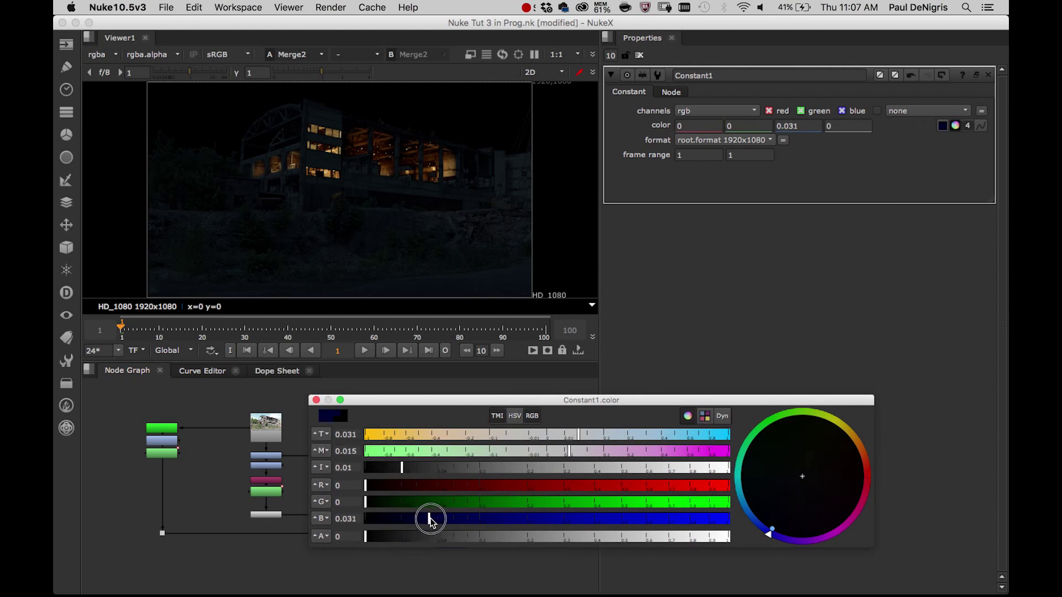
pyautogui.moveTo(435, 522); pyautogui.dragTo(414, 520)
pyautogui.click(315, 400)
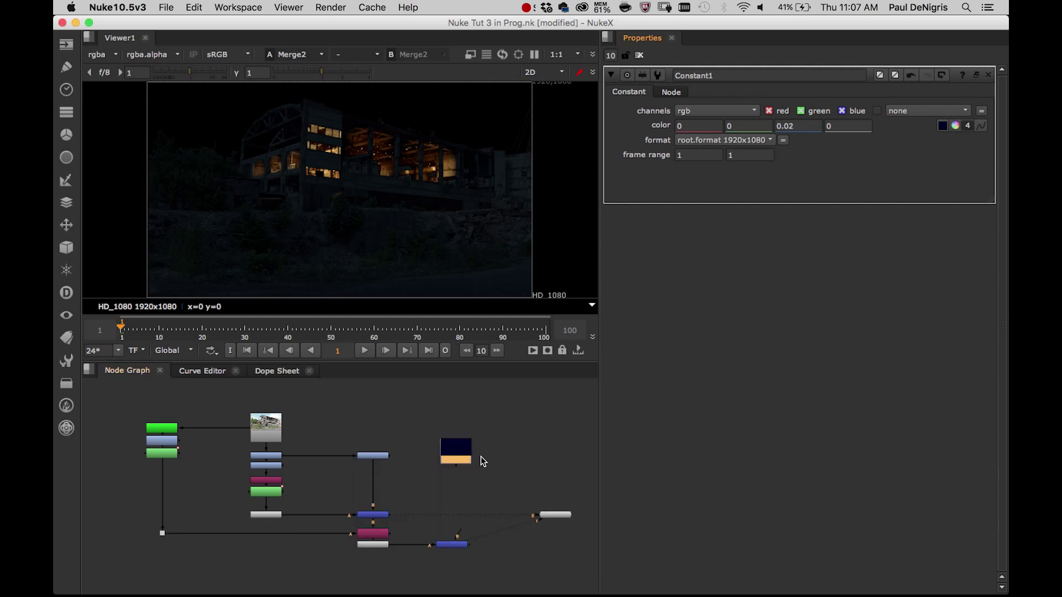
pyautogui.scroll(3, 469, 464)
pyautogui.moveTo(457, 557); pyautogui.dragTo(444, 446)
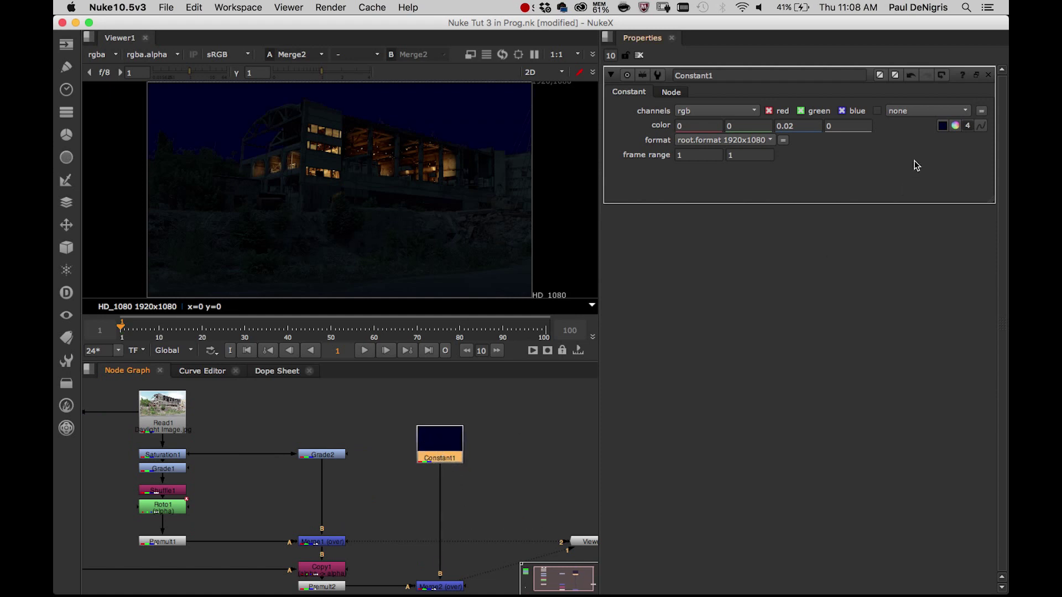
# Reduce the Constant's blue value in small increments to 0.011.
pyautogui.click(796, 123)
pyautogui.press('Down')
pyautogui.press('Down')
pyautogui.press('Down')
pyautogui.press('Down')
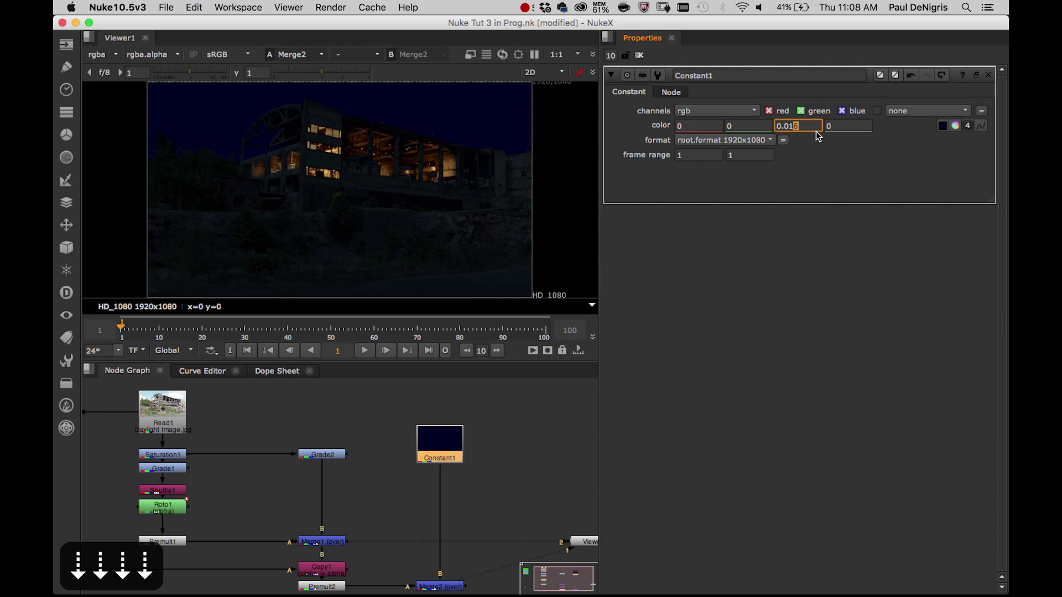
pyautogui.press('Down')
pyautogui.press('Down')
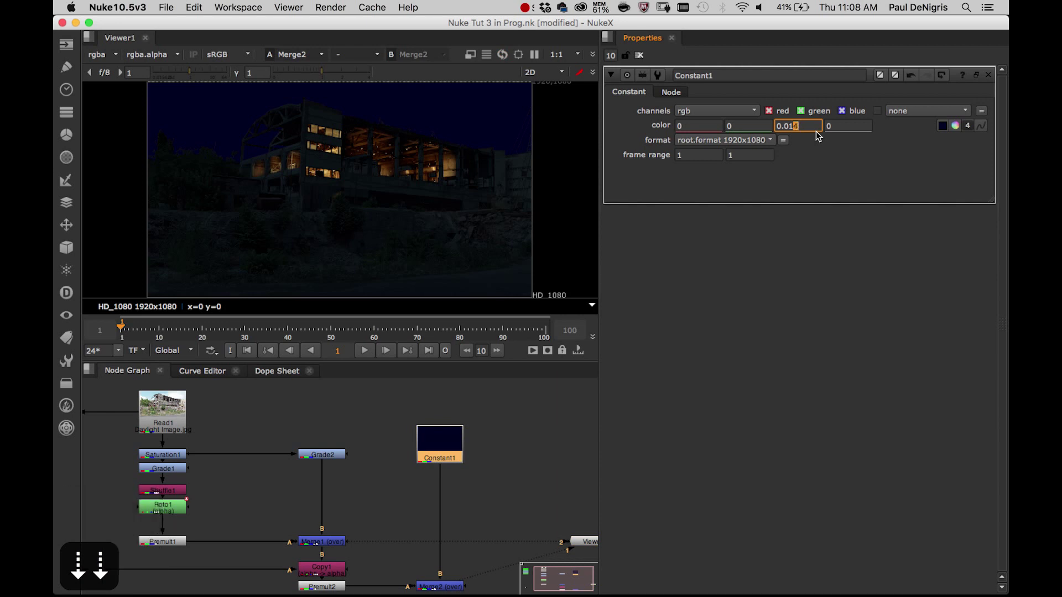
pyautogui.press('Down')
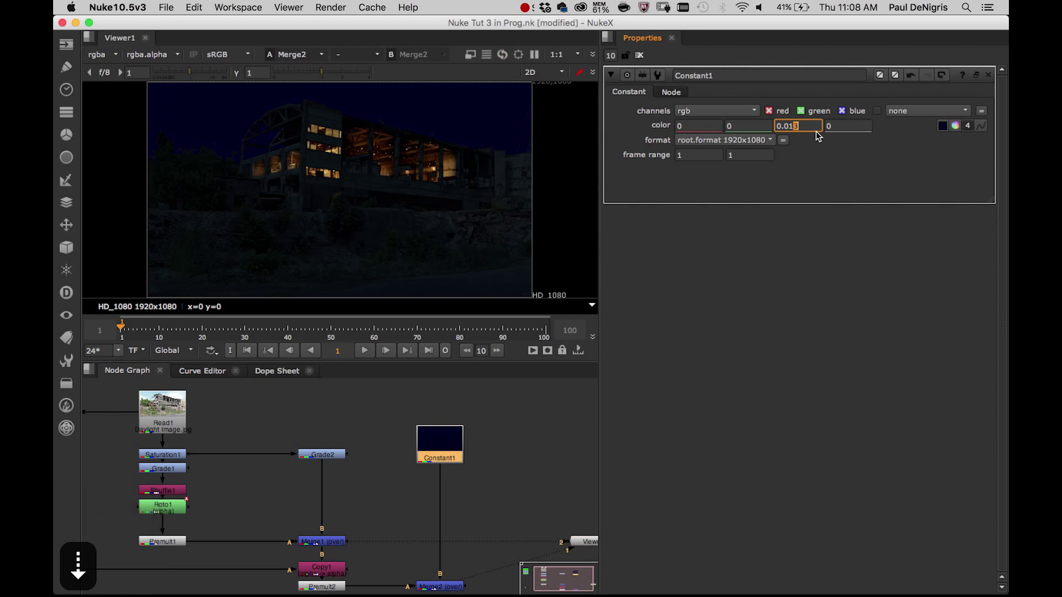
pyautogui.press('Down')
pyautogui.press('Down')
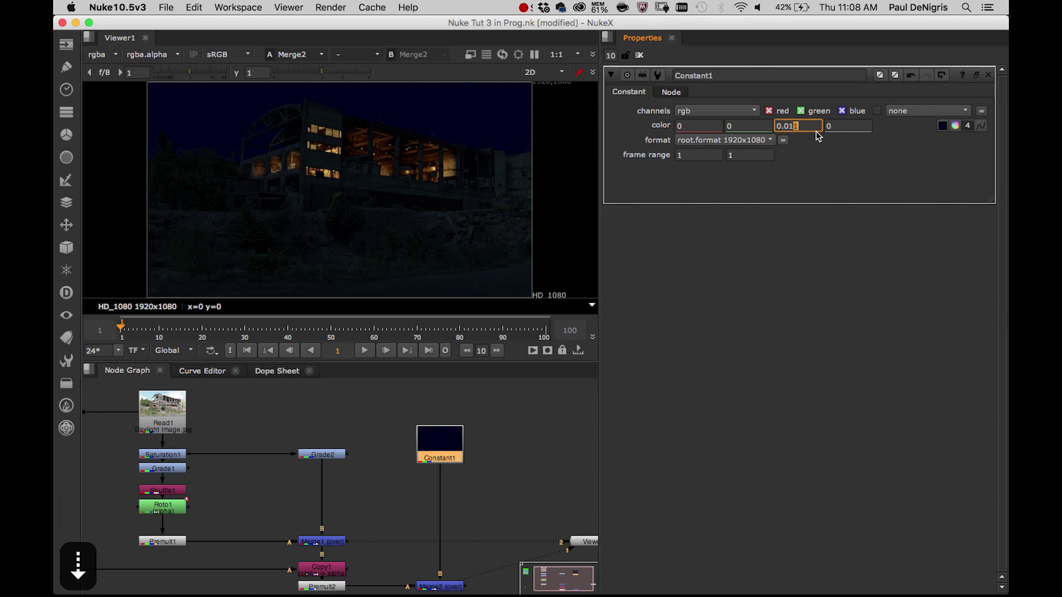
# Insert a Ramp node between the Constant and Merge2, and view the Ramp's output.
pyautogui.moveTo(457, 441); pyautogui.dragTo(455, 433)
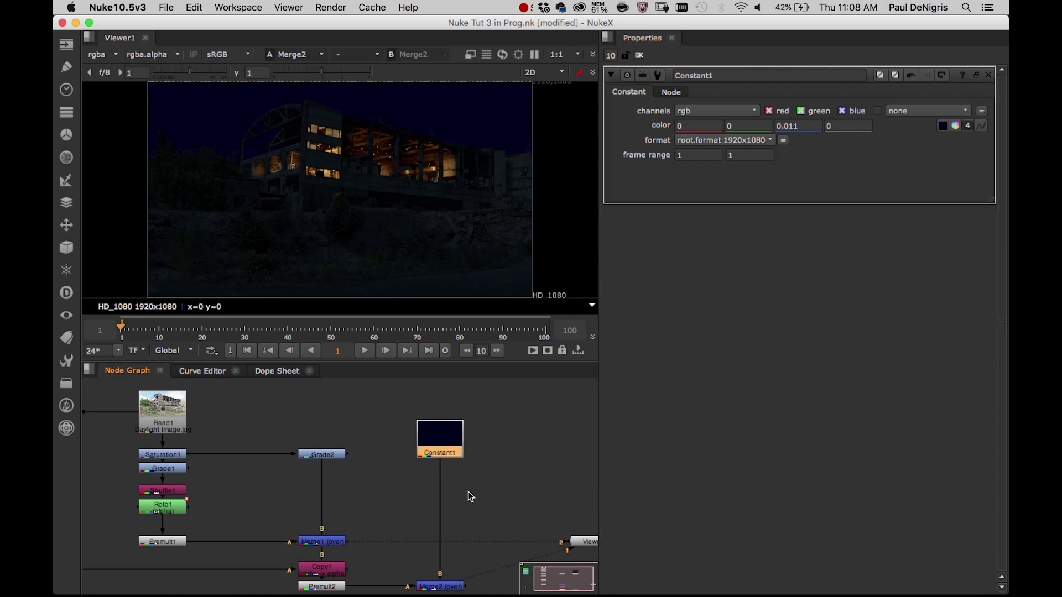
pyautogui.press('Tab')
pyautogui.write('ramp')
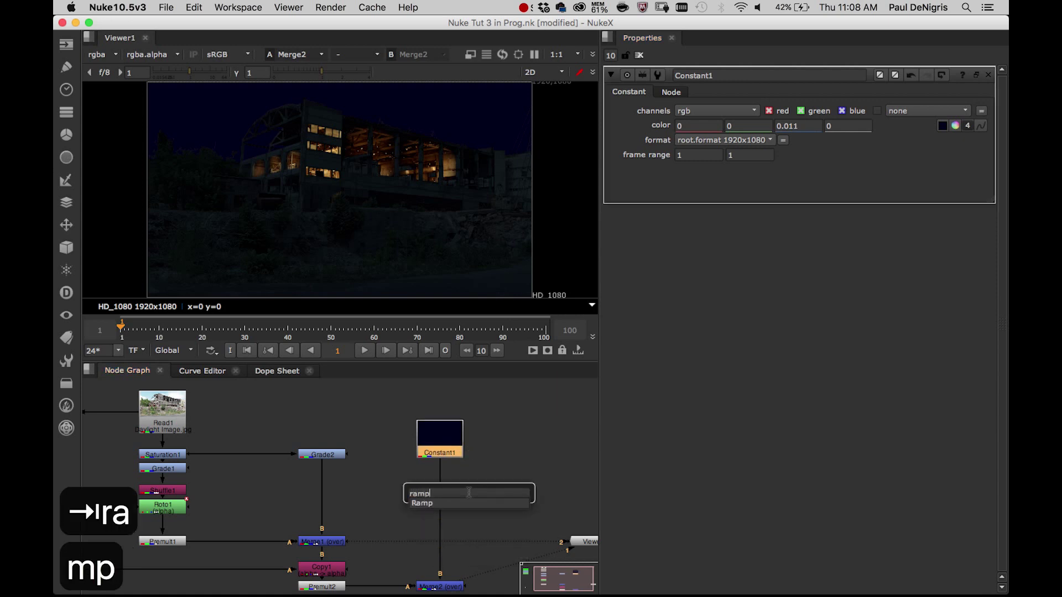
pyautogui.press('Down')
pyautogui.press('Return')
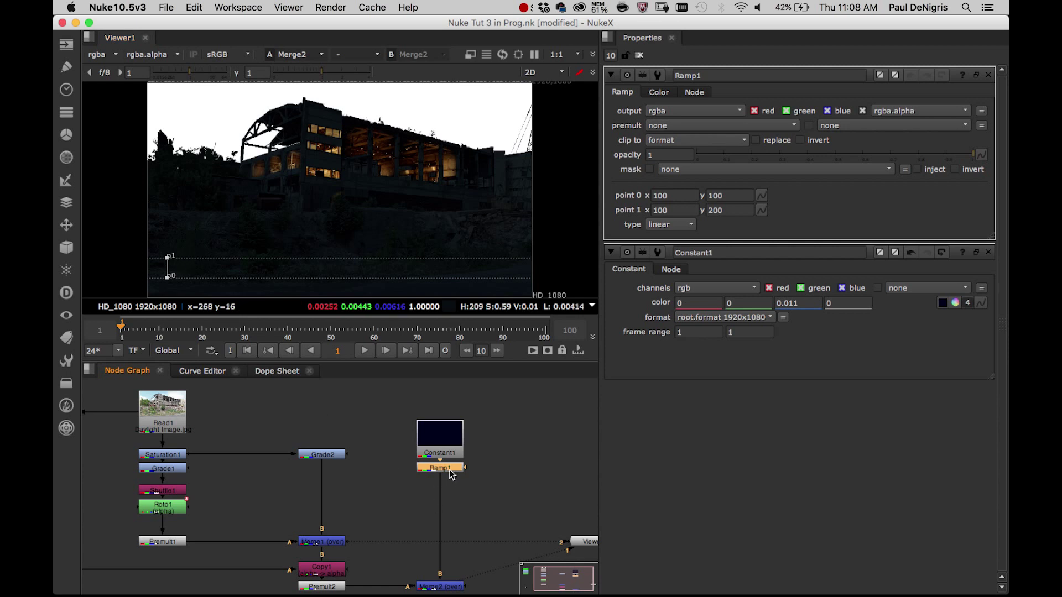
pyautogui.press('1')
pyautogui.scroll(-2, 350, 199)
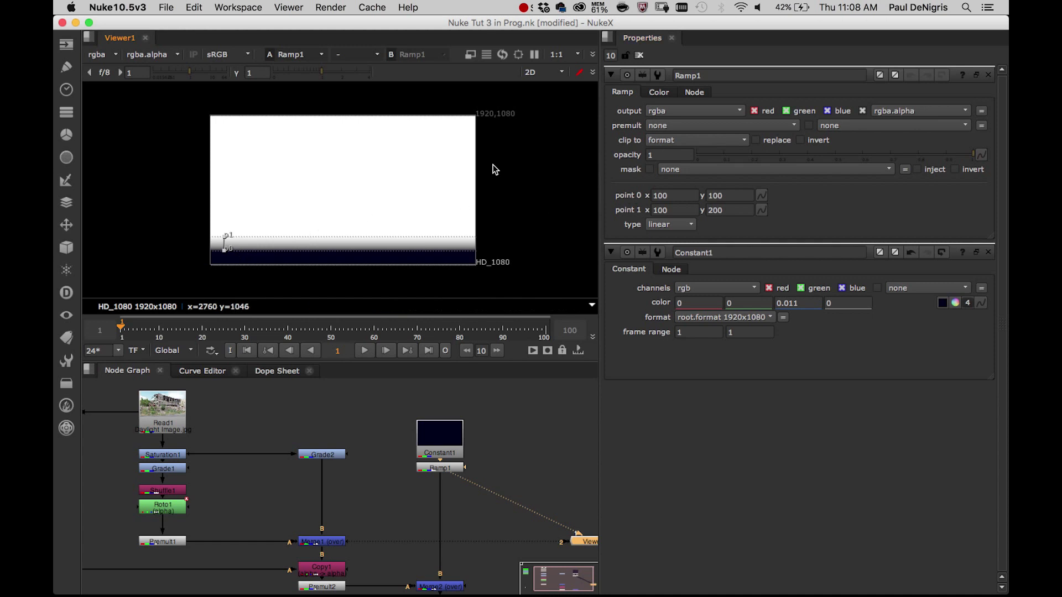
# Set the Ramp's color to a dark orange of about red 0.080, green 0.022 and blue -0.045.
pyautogui.click(668, 92)
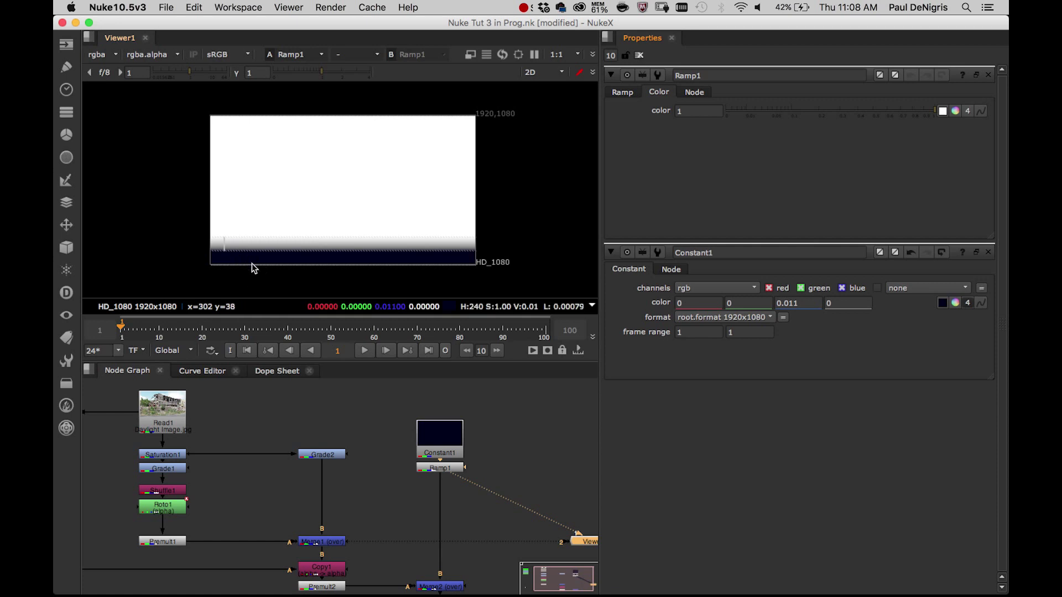
pyautogui.moveTo(454, 474); pyautogui.dragTo(456, 481)
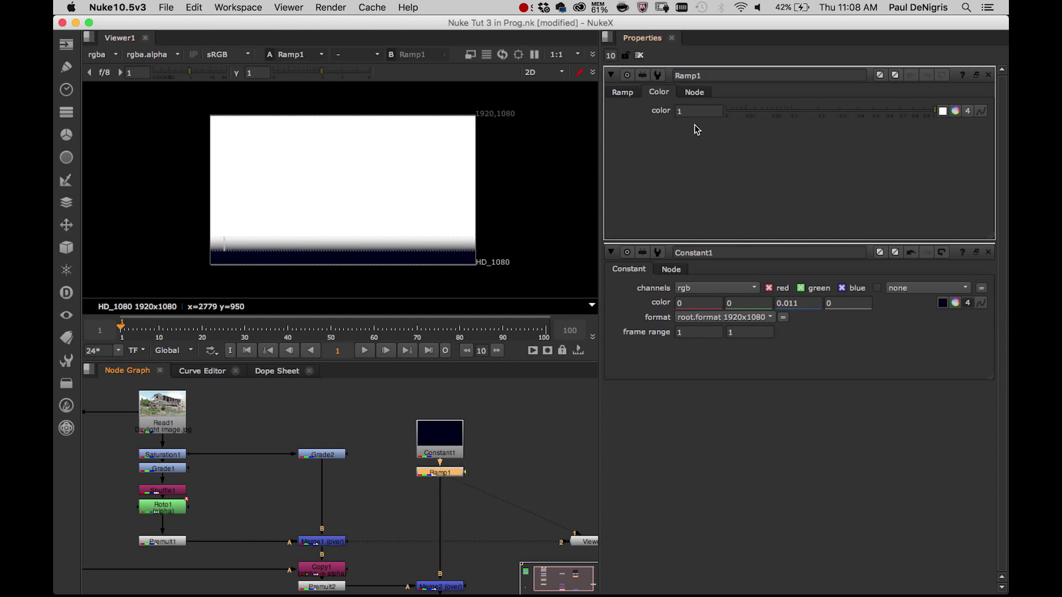
pyautogui.click(955, 111)
pyautogui.moveTo(517, 446); pyautogui.dragTo(489, 447)
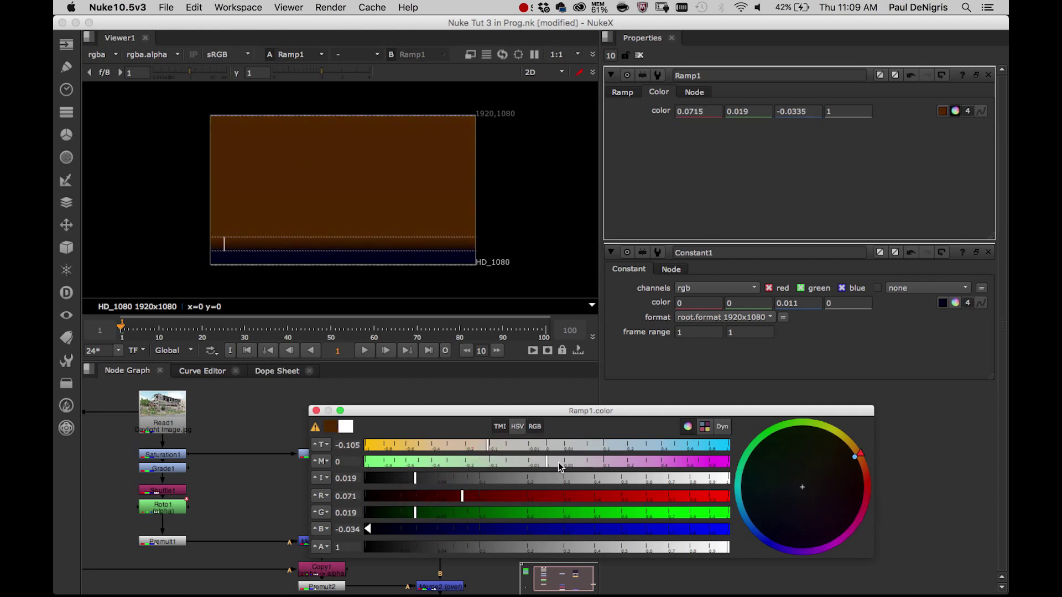
pyautogui.moveTo(552, 467); pyautogui.dragTo(535, 462)
pyautogui.moveTo(408, 480); pyautogui.dragTo(396, 481)
pyautogui.moveTo(487, 445); pyautogui.dragTo(482, 445)
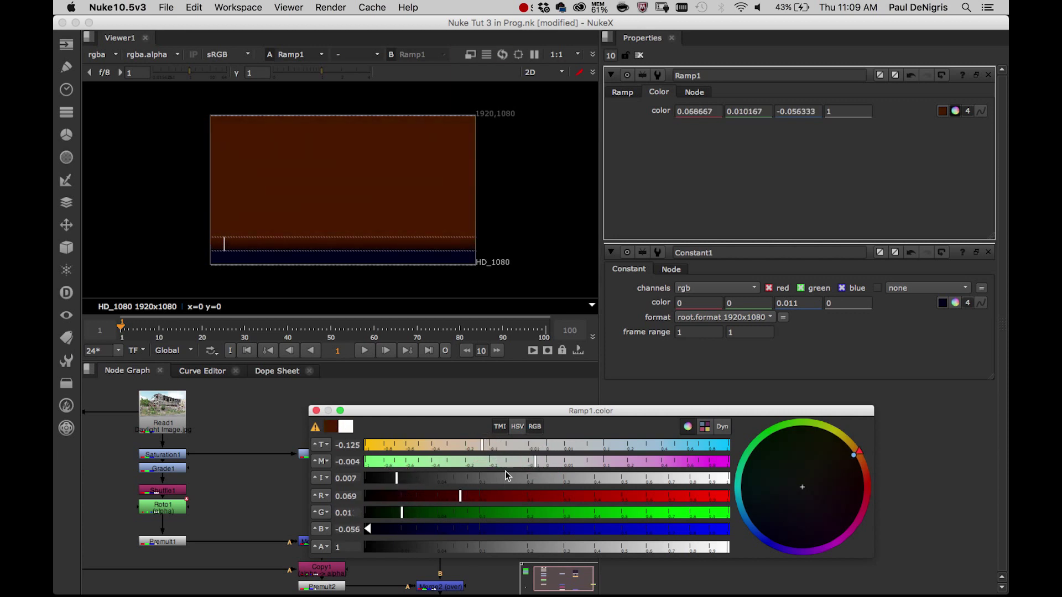
pyautogui.moveTo(396, 477); pyautogui.dragTo(415, 477)
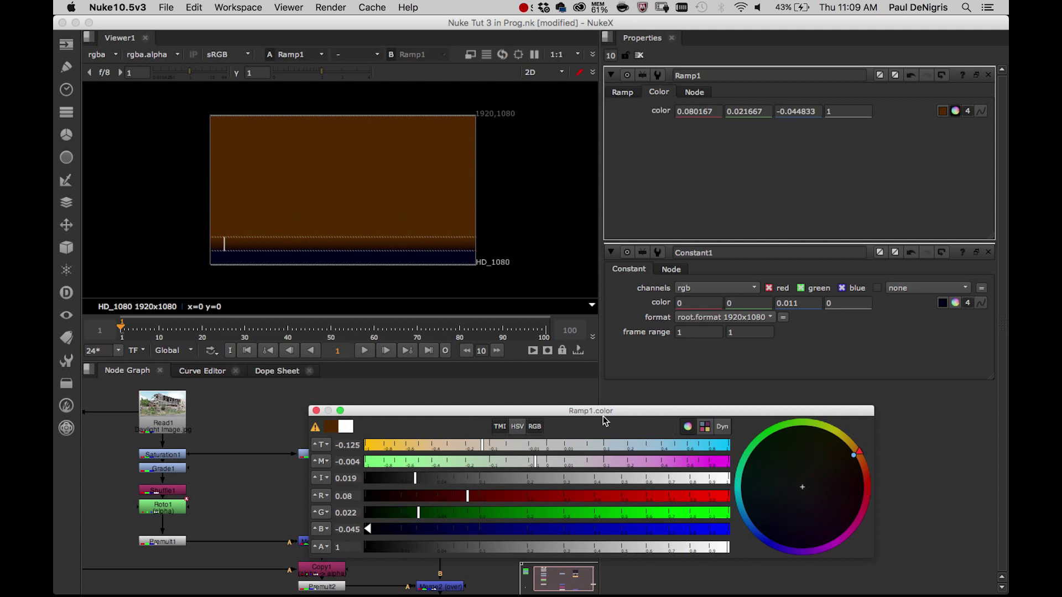
pyautogui.click(316, 411)
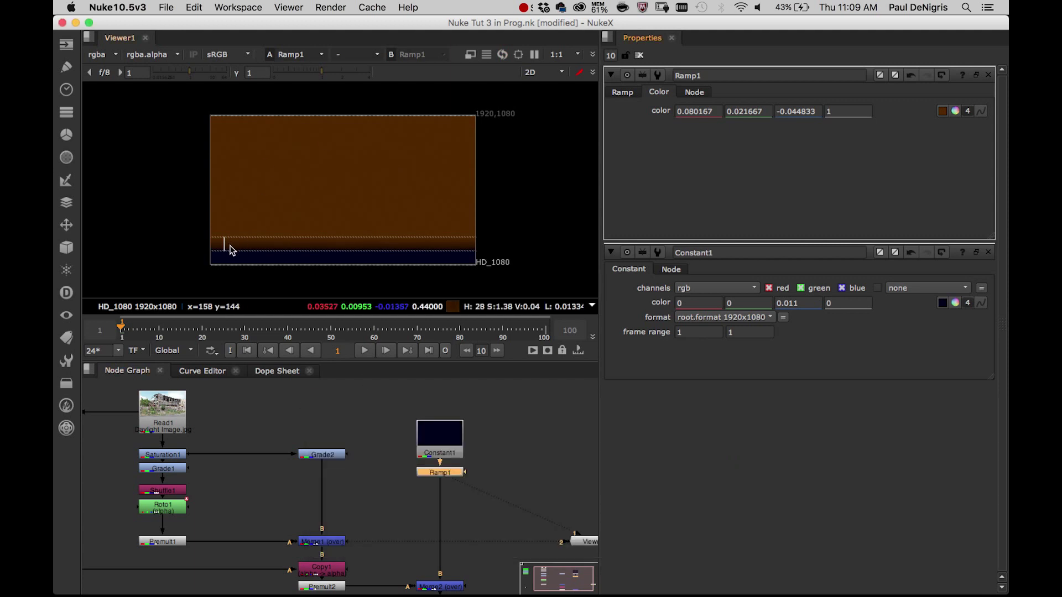
# Raise the Ramp's point 0 to about y 628, above point 1, and view the Merge2 composite.
pyautogui.click(622, 92)
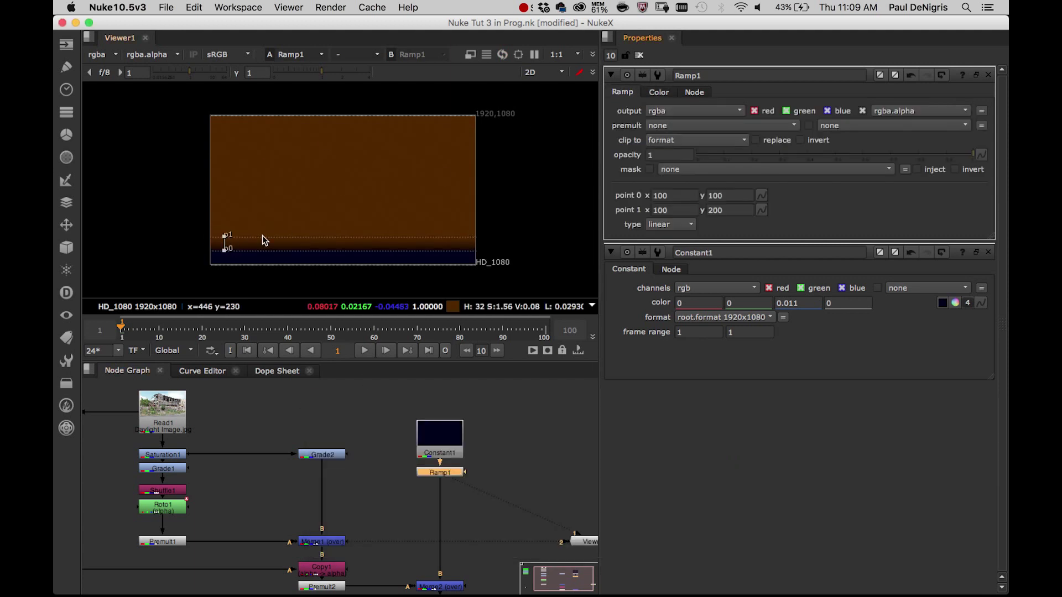
pyautogui.click(655, 93)
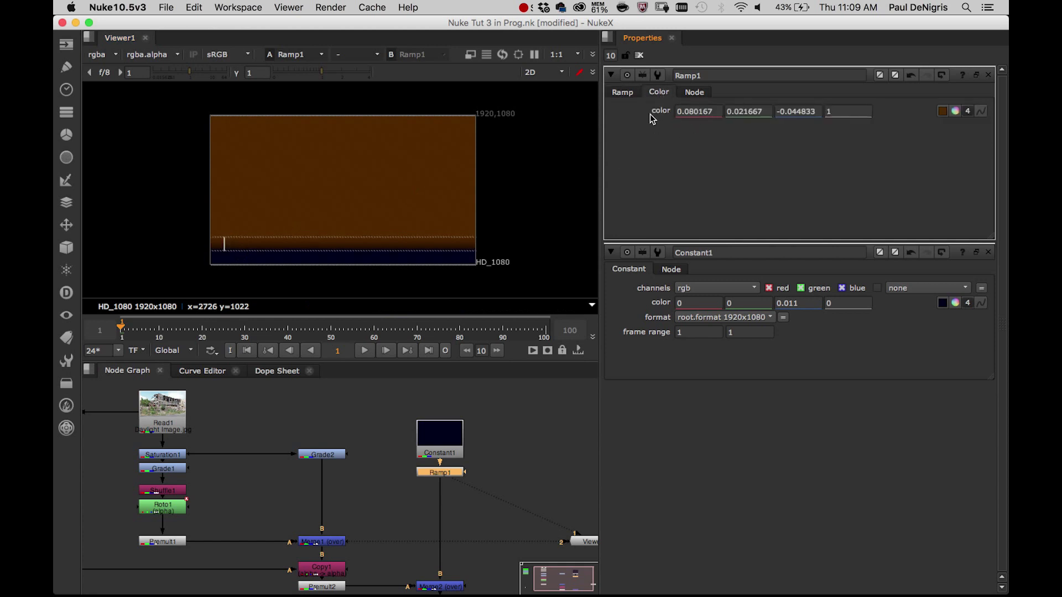
pyautogui.click(625, 93)
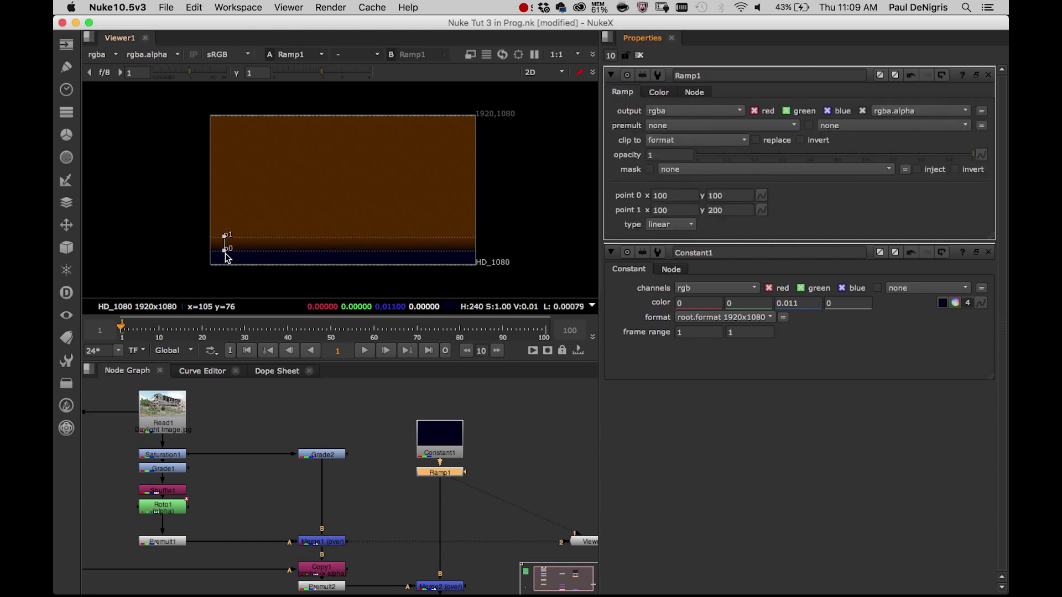
pyautogui.moveTo(225, 254); pyautogui.dragTo(228, 180)
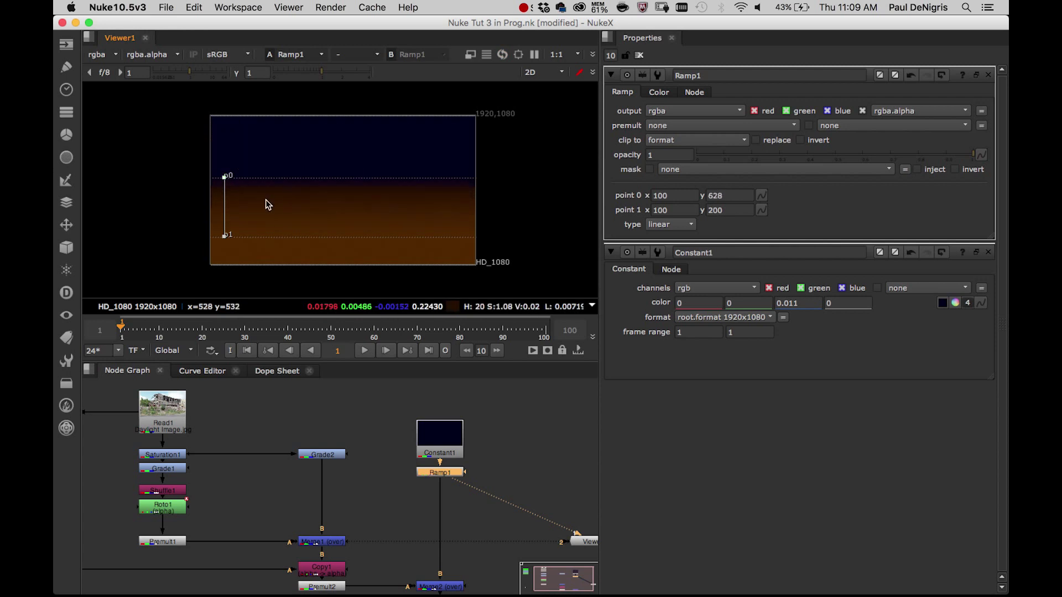
pyautogui.rightClick(485, 517)
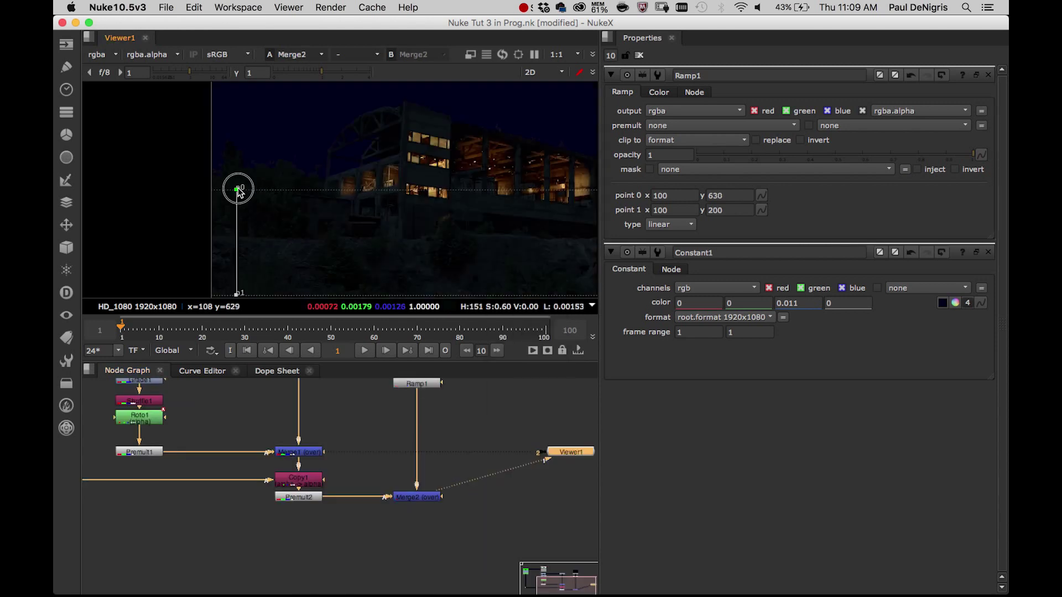
# Raise the Ramp's control points, placing point 0 at about x 92, y 806 and point 1 at about x 96, y 320.
pyautogui.moveTo(236, 190); pyautogui.dragTo(236, 142)
pyautogui.scroll(-1, 271, 161)
pyautogui.moveTo(247, 267); pyautogui.dragTo(246, 239)
pyautogui.moveTo(253, 210); pyautogui.dragTo(238, 262, button='middle')
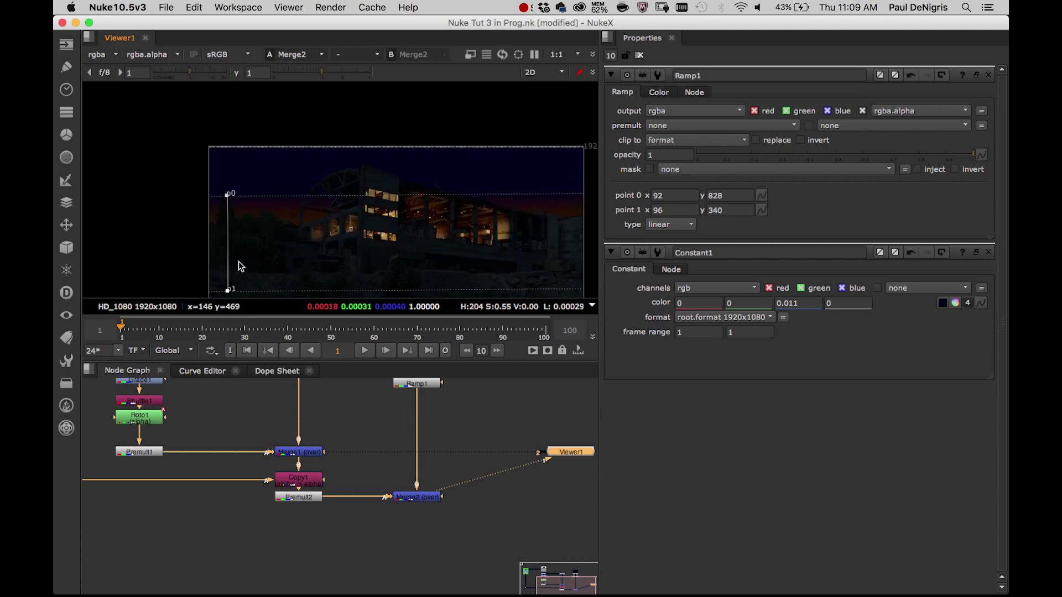
pyautogui.moveTo(225, 194)
pyautogui.mouseDown()
pyautogui.moveTo(228, 186)
pyautogui.moveTo(228, 206)
pyautogui.mouseUp()
pyautogui.moveTo(231, 212); pyautogui.dragTo(231, 191, button='middle')
pyautogui.moveTo(230, 269); pyautogui.dragTo(229, 273)
pyautogui.moveTo(229, 184); pyautogui.dragTo(226, 179)
pyautogui.scroll(4, 291, 208)
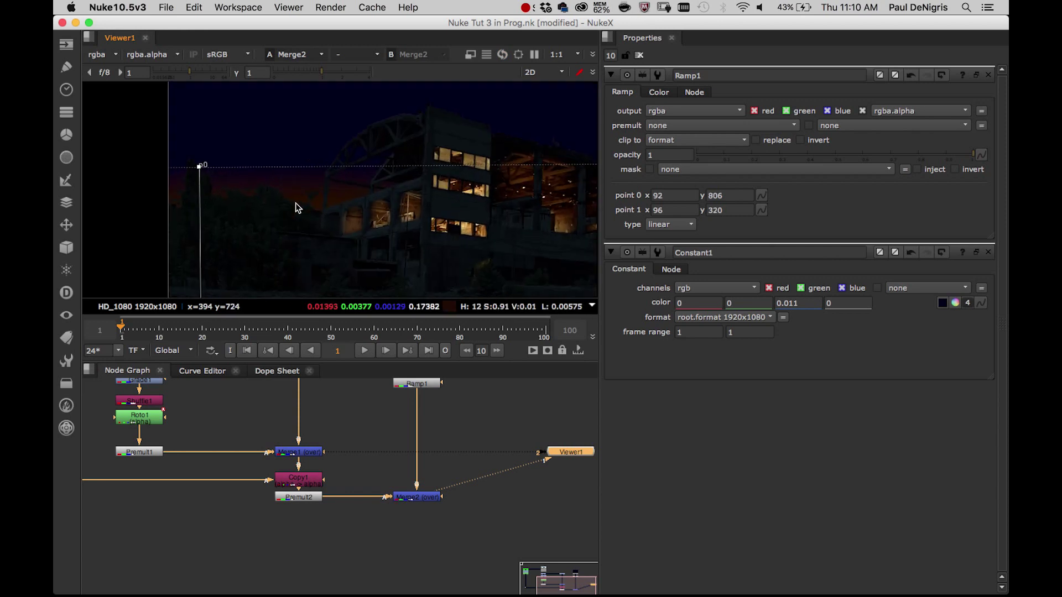
# Try the Ramp's plinear and smooth types while viewing the Merge2 composite.
pyautogui.click(669, 224)
pyautogui.click(678, 239)
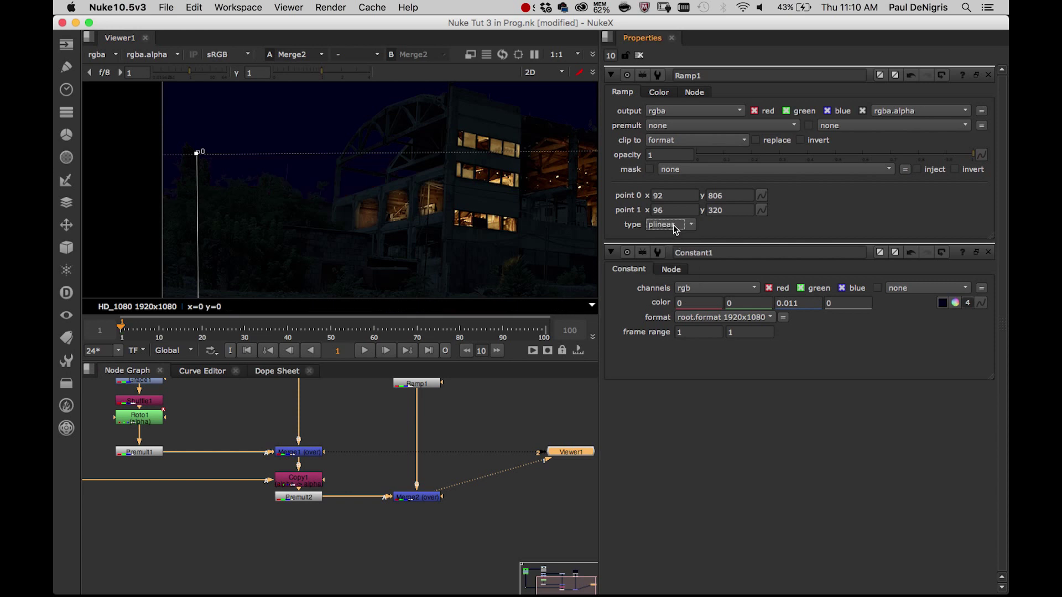
pyautogui.click(672, 224)
pyautogui.click(681, 239)
pyautogui.click(667, 228)
pyautogui.click(679, 238)
pyautogui.click(680, 226)
pyautogui.click(681, 242)
# View the Ramp's own output, compare the plinear, linear and smooth gradient types, and set the type to smooth0.
pyautogui.click(416, 383)
pyautogui.press('1')
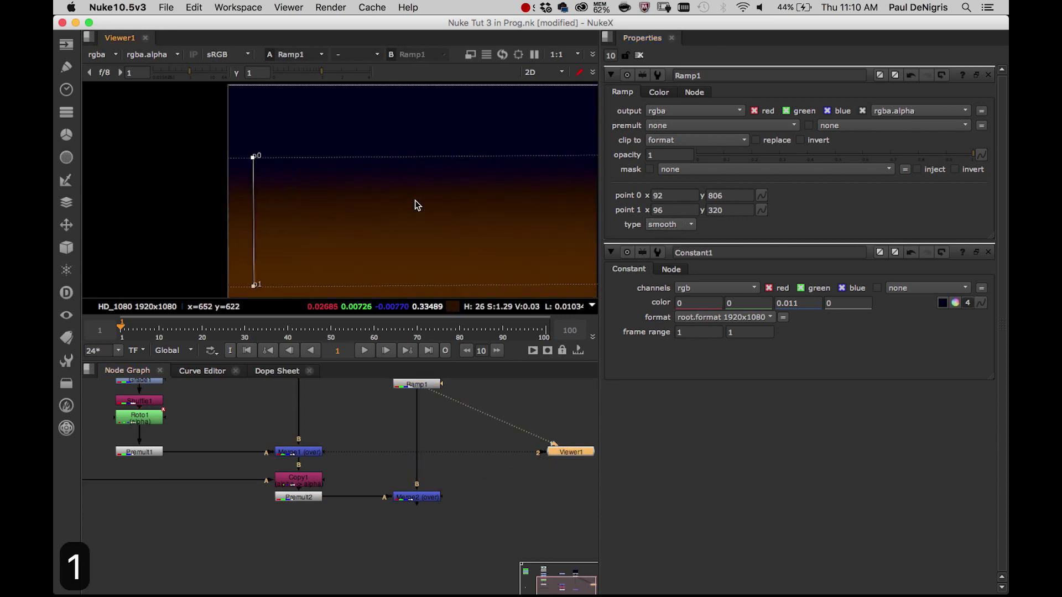
pyautogui.click(681, 224)
pyautogui.click(676, 188)
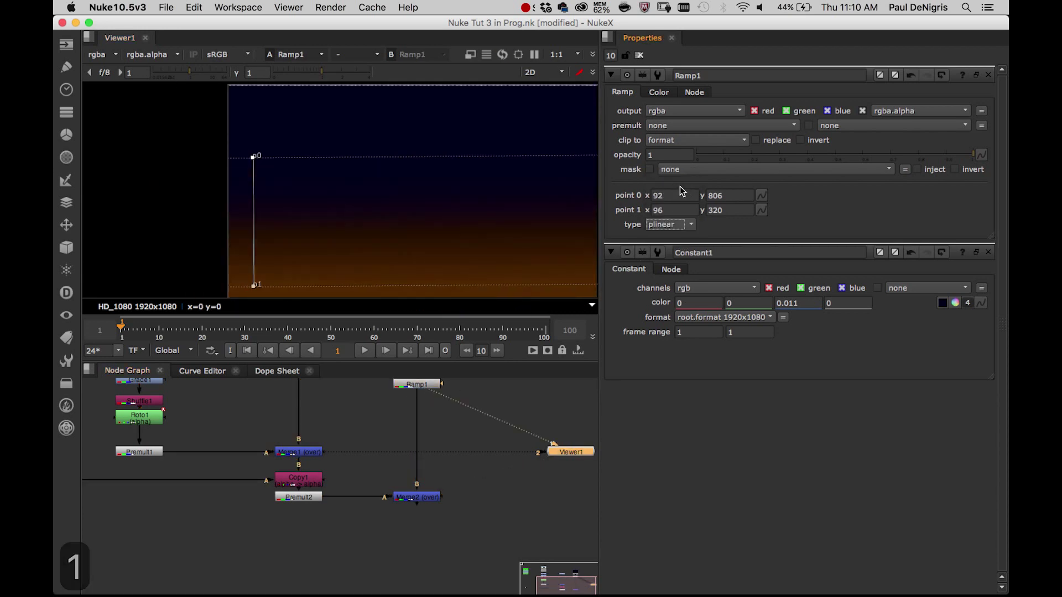
pyautogui.click(680, 225)
pyautogui.click(672, 213)
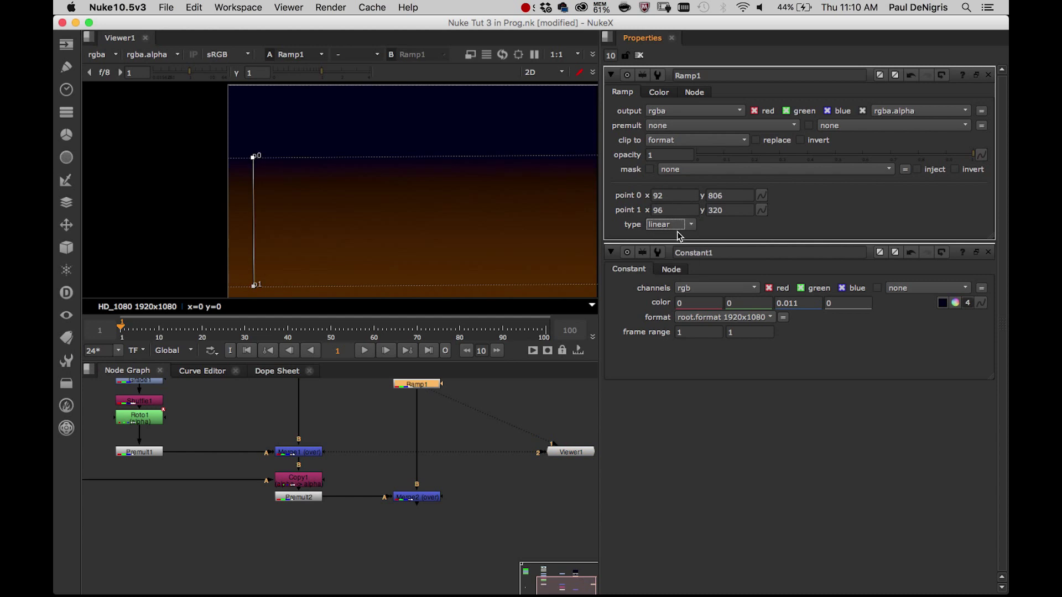
pyautogui.click(679, 227)
pyautogui.click(679, 237)
pyautogui.click(678, 225)
pyautogui.click(675, 250)
pyautogui.click(681, 231)
pyautogui.click(684, 215)
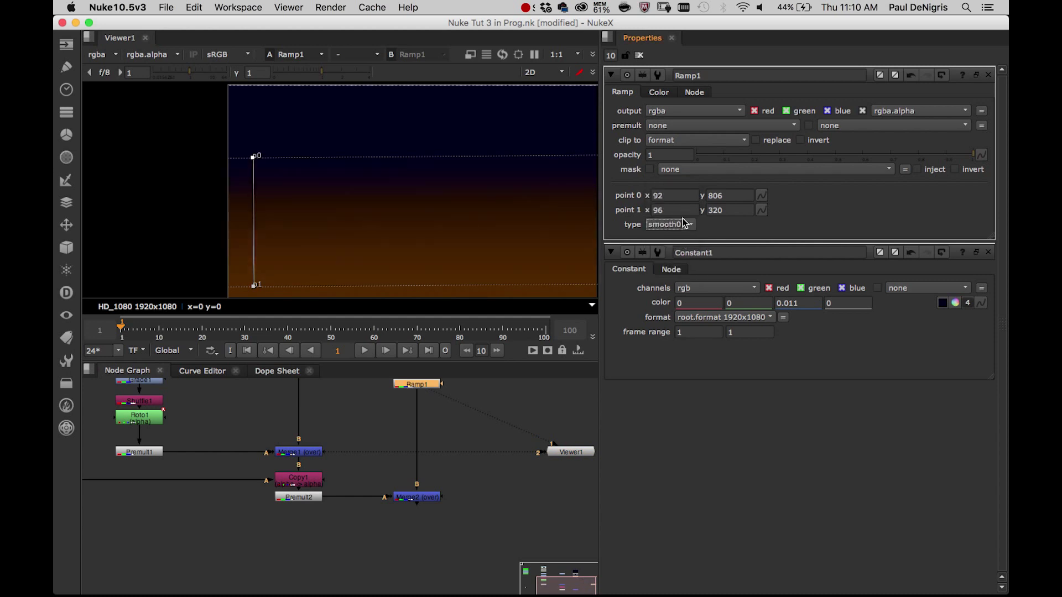
pyautogui.click(682, 226)
pyautogui.click(678, 250)
pyautogui.click(684, 231)
pyautogui.click(685, 212)
pyautogui.click(685, 227)
pyautogui.click(683, 213)
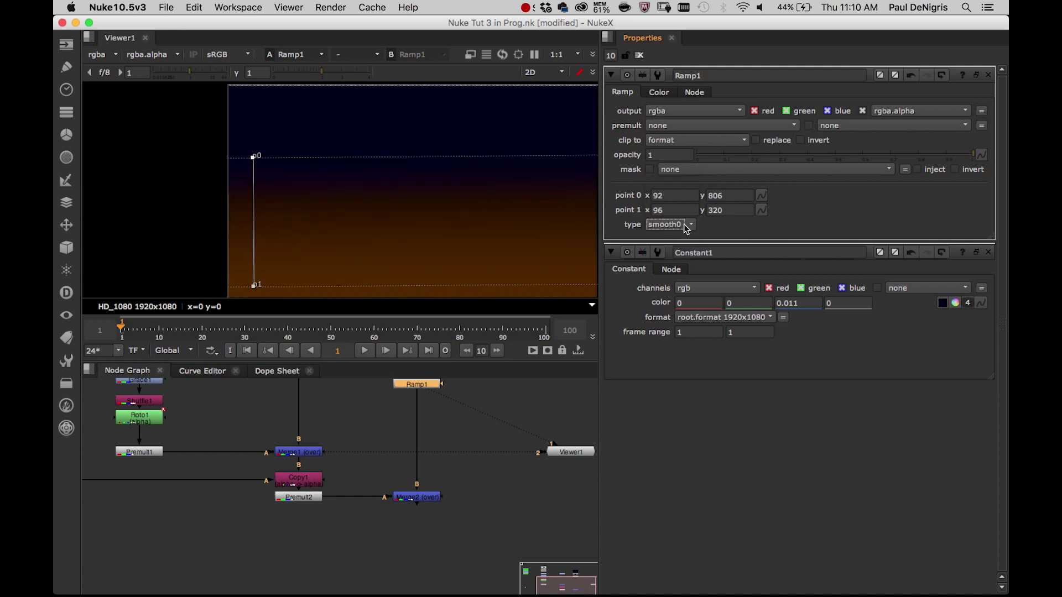
# View the Merge2 composite and raise the Ramp's point 1 to about y 478.
pyautogui.click(424, 500)
pyautogui.press('1')
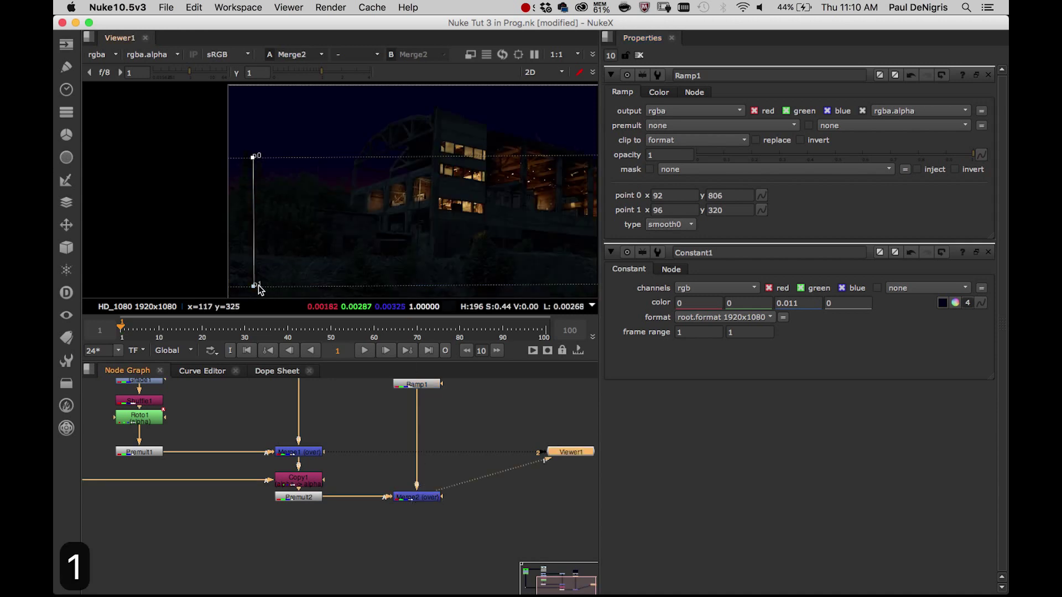
pyautogui.moveTo(254, 288); pyautogui.dragTo(256, 245)
pyautogui.scroll(2, 310, 202)
pyautogui.scroll(1, 308, 199)
pyautogui.moveTo(320, 200); pyautogui.dragTo(284, 199, button='middle')
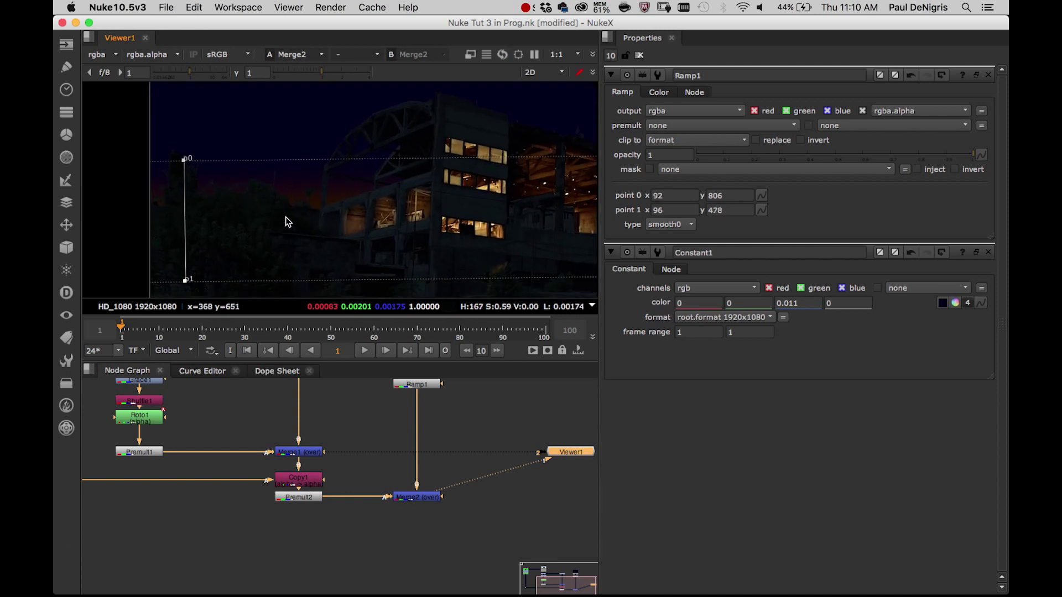
# Open the Ramp's color picker and show the HSV sliders in place of the TMI ones.
pyautogui.moveTo(450, 423); pyautogui.dragTo(442, 473, button='middle')
pyautogui.click(800, 235)
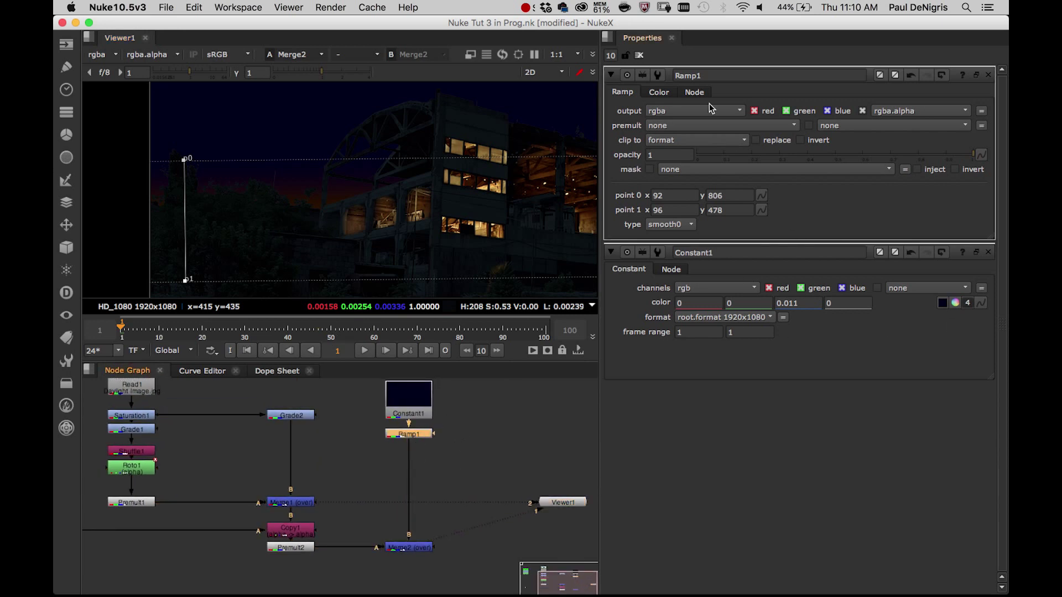
pyautogui.click(659, 92)
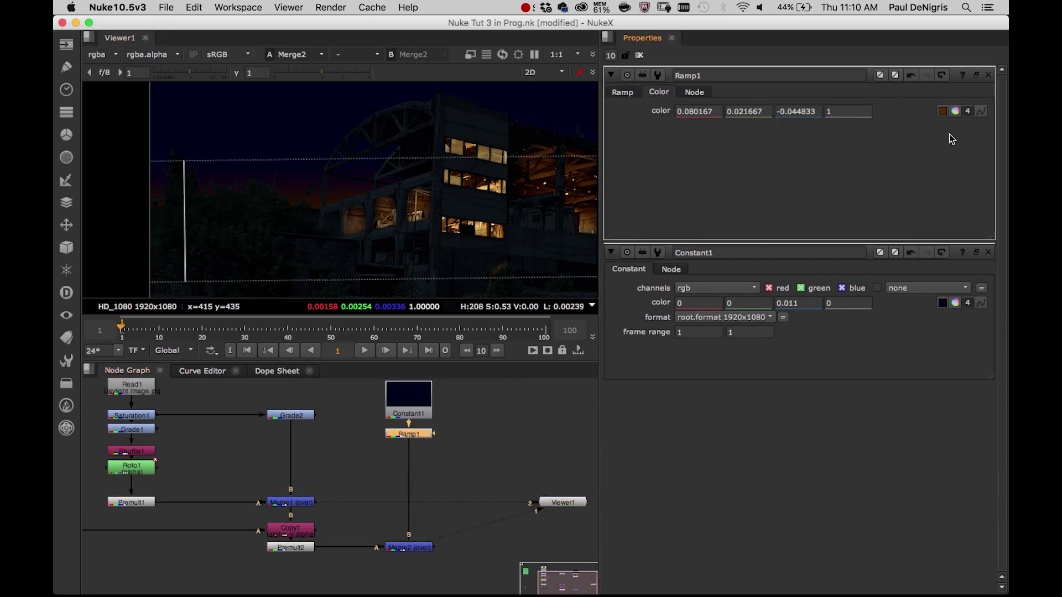
pyautogui.click(955, 112)
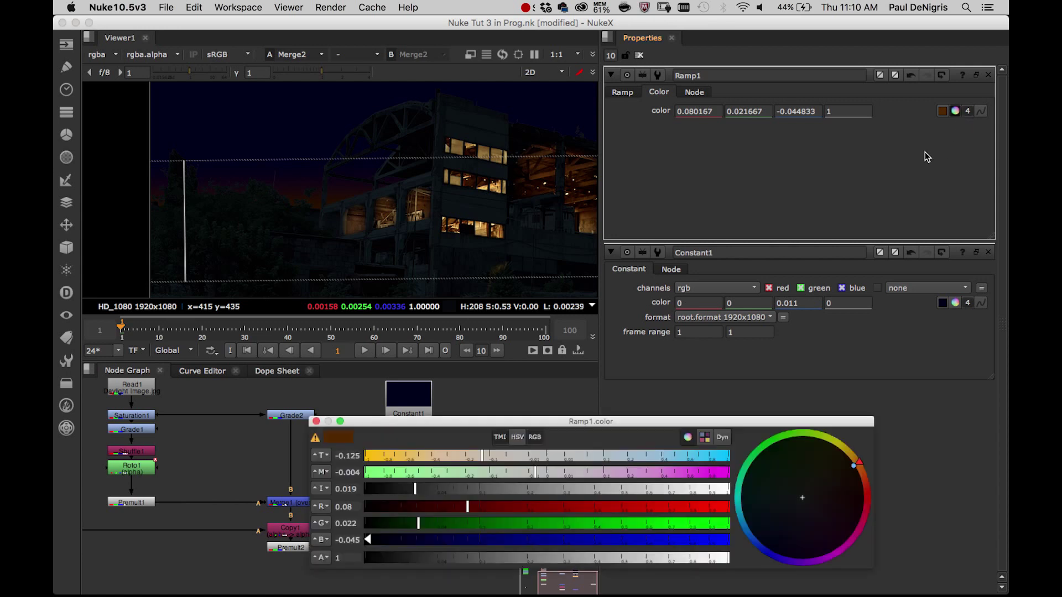
pyautogui.click(518, 437)
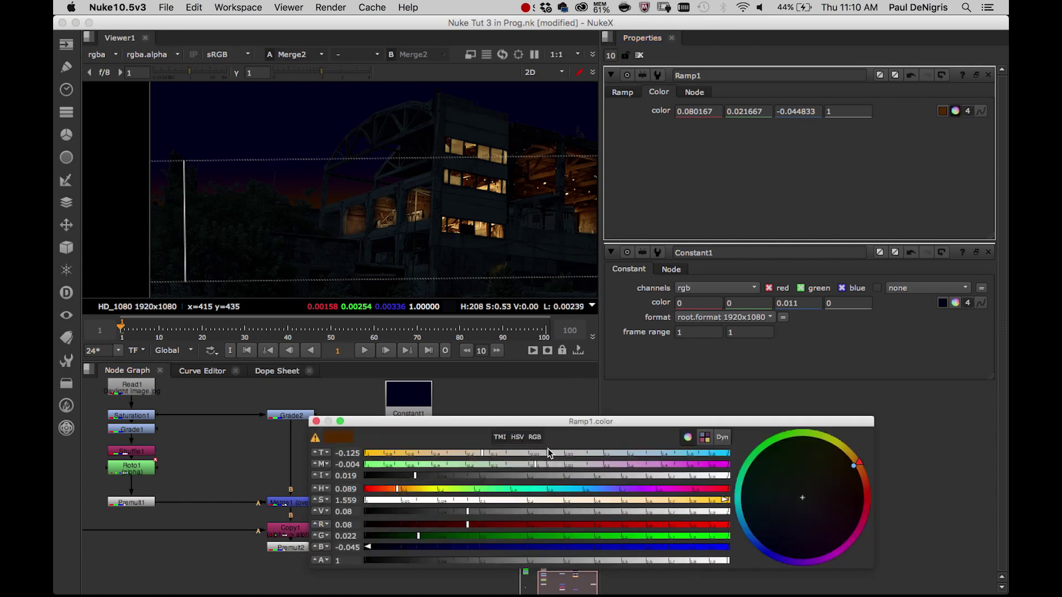
pyautogui.click(499, 437)
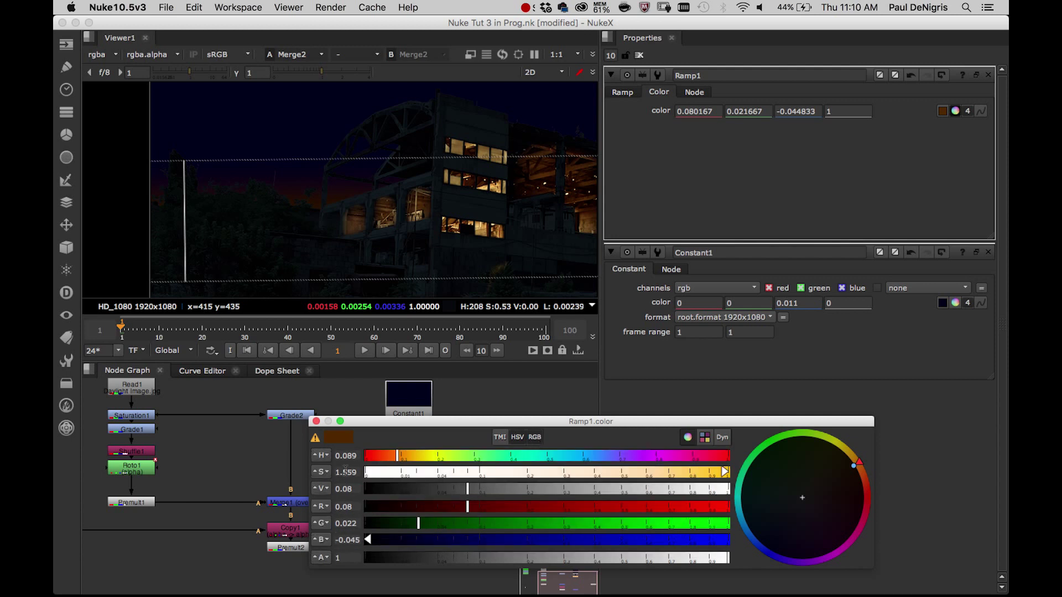
# Lower the saturation of the Ramp's orange color to about 1.159 and return to the Ramp's point settings.
pyautogui.press('Left')
pyautogui.press('Down')
pyautogui.press('Down')
pyautogui.press('Down')
pyautogui.press('Down')
pyautogui.press('Down')
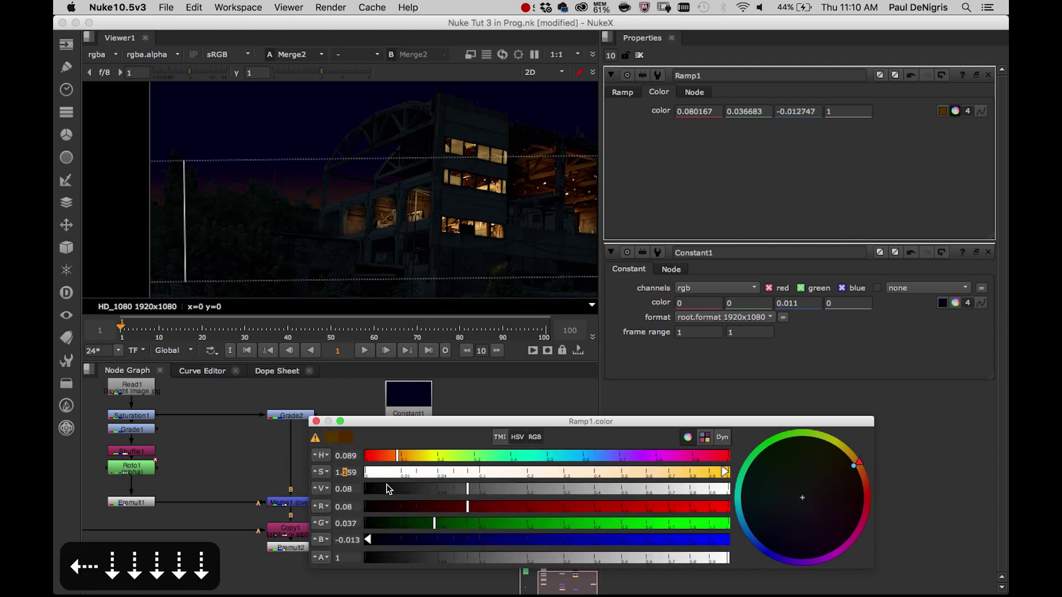
pyautogui.press('Up')
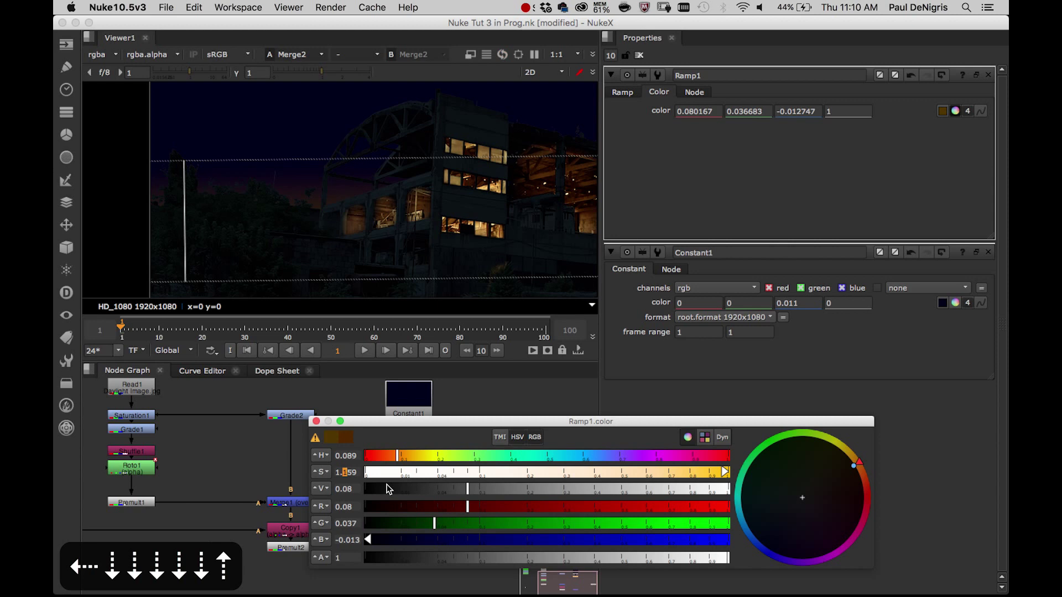
pyautogui.click(517, 437)
pyautogui.click(499, 436)
pyautogui.click(316, 421)
pyautogui.click(622, 92)
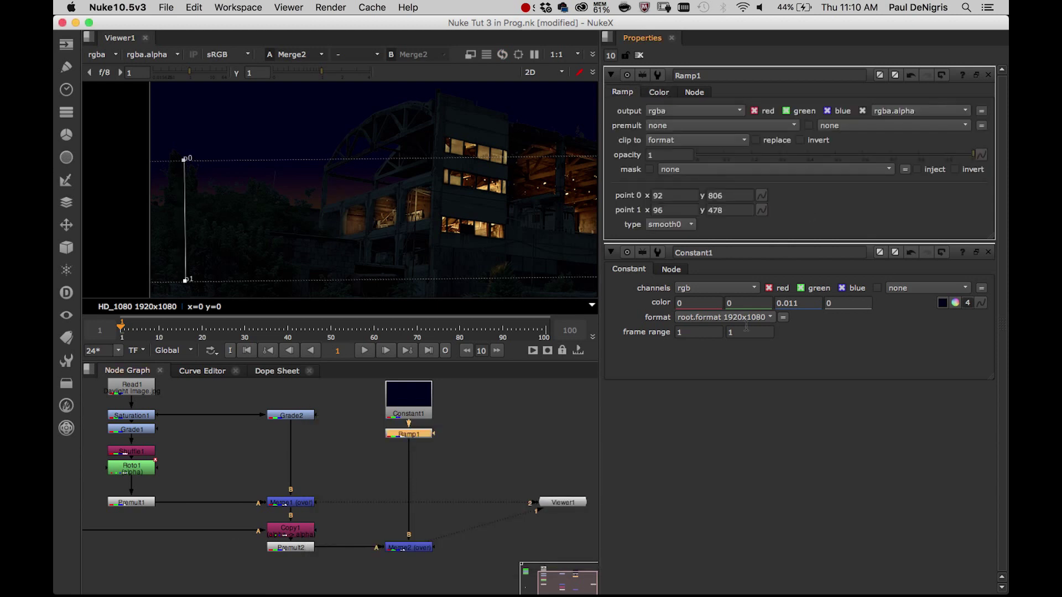
# Show the HSV sliders for the Constant's color and reduce its saturation to 0.4.
pyautogui.click(955, 303)
pyautogui.click(514, 448)
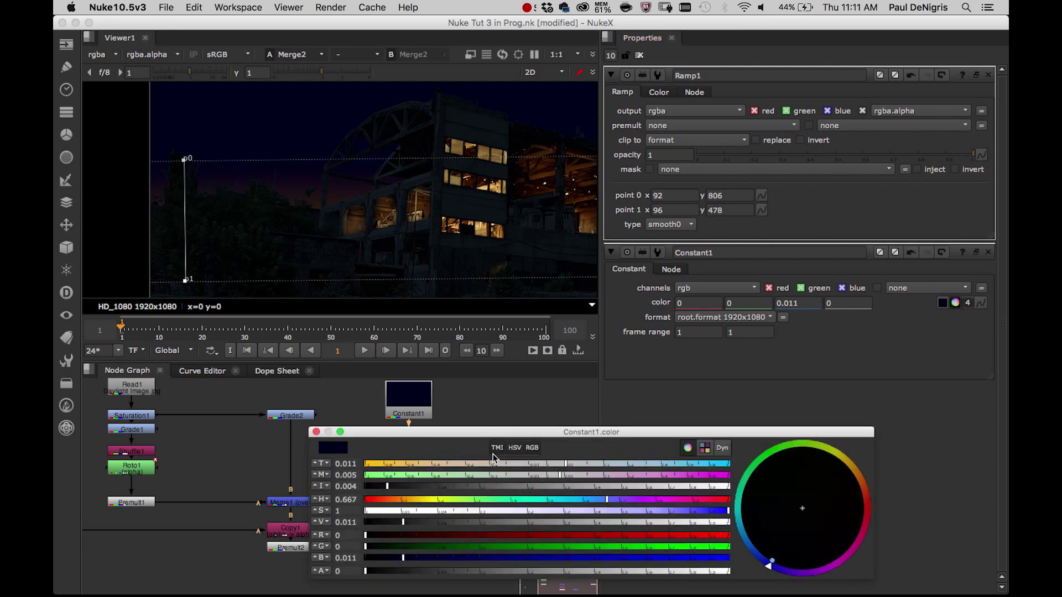
pyautogui.click(497, 448)
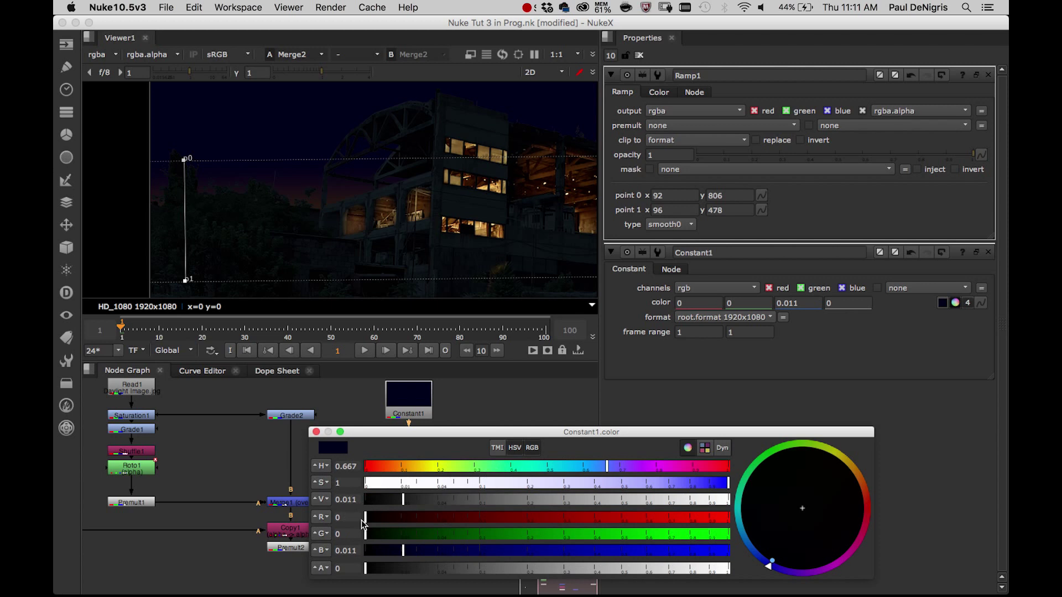
pyautogui.press('Down')
pyautogui.press('Down')
pyautogui.press('Down')
pyautogui.press('Down')
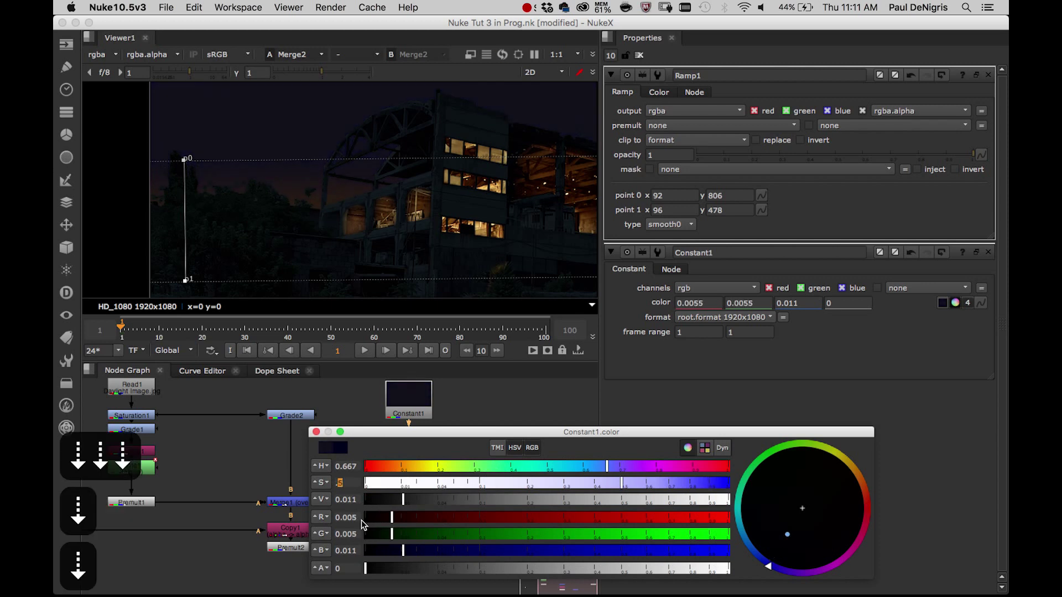
pyautogui.press('Down')
pyautogui.press('Down')
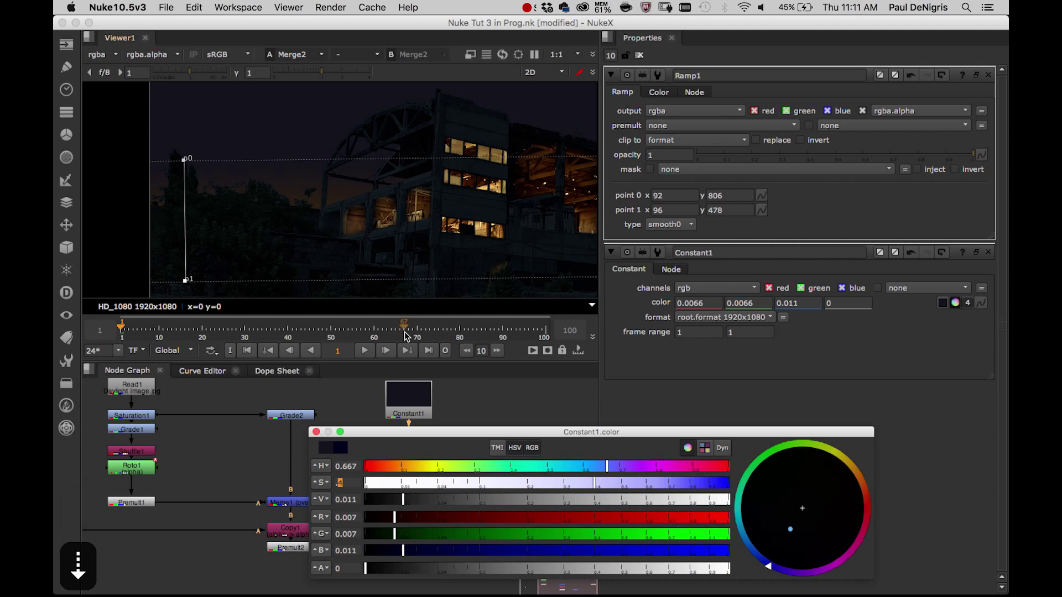
# Lower the value (V) of the Constant's color to 0.007 and close the color picker.
pyautogui.click(345, 499)
pyautogui.press('Down')
pyautogui.press('Up')
pyautogui.press('Right')
pyautogui.press('Down')
pyautogui.press('Down')
pyautogui.press('Down')
pyautogui.press('Down')
pyautogui.press('Down')
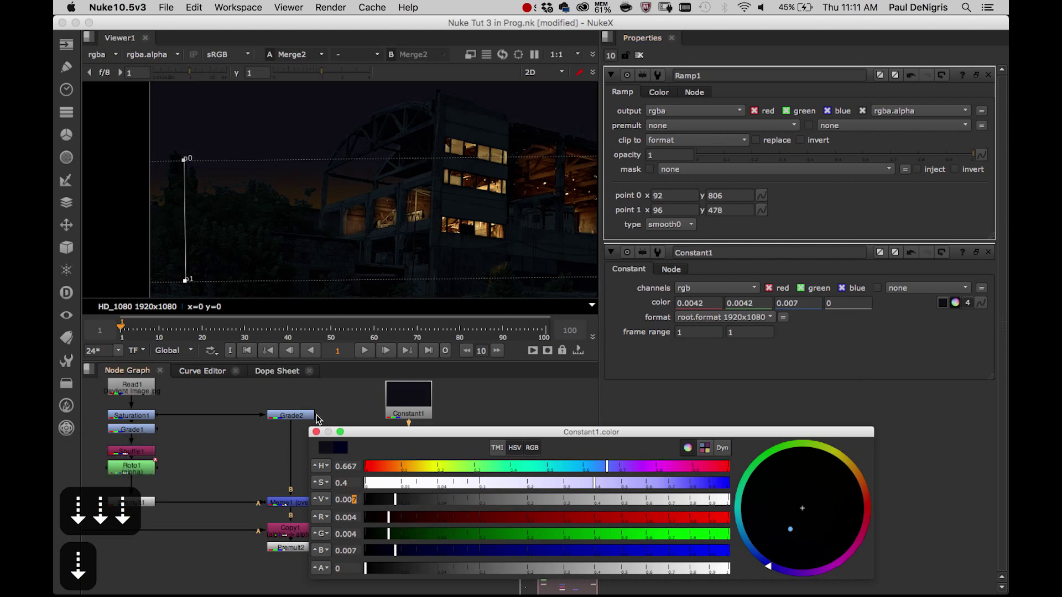
pyautogui.click(316, 432)
# Turn off the viewer overlay and maximize the viewer with the full composite in frame.
pyautogui.scroll(-2, 424, 219)
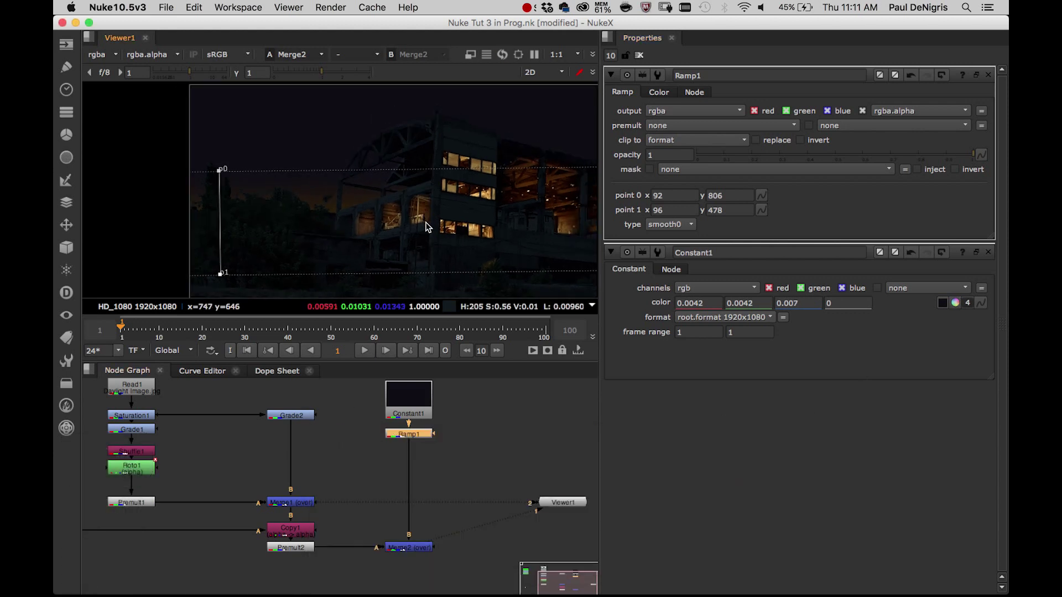
pyautogui.press('q')
pyautogui.press('h')
pyautogui.press('space')
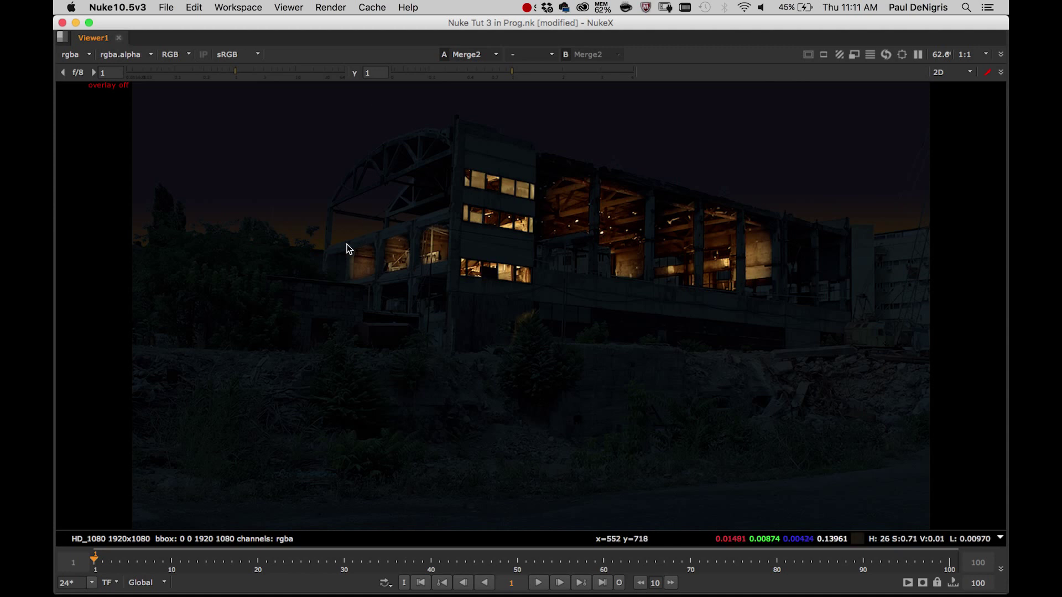
# Examine the tree line and building edges against the sky up close, and restore the normal workspace layout.
pyautogui.scroll(5, 365, 195)
pyautogui.scroll(7, 397, 289)
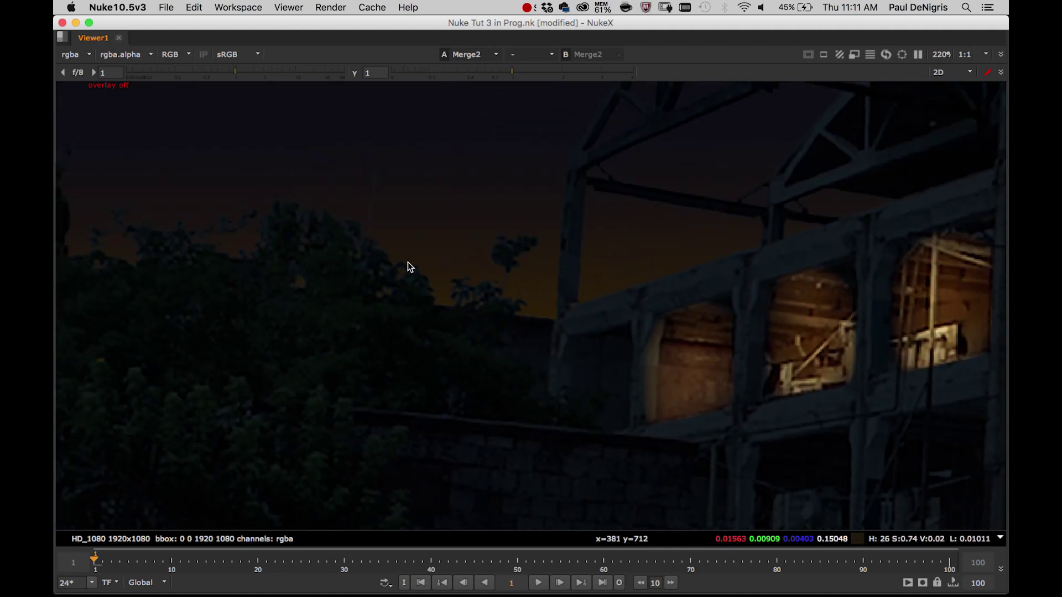
pyautogui.scroll(-3, 397, 288)
pyautogui.moveTo(254, 278); pyautogui.dragTo(332, 342, button='middle')
pyautogui.moveTo(636, 289); pyautogui.dragTo(529, 298, button='middle')
pyautogui.moveTo(419, 316); pyautogui.dragTo(554, 269, button='middle')
pyautogui.moveTo(337, 280); pyautogui.dragTo(420, 286, button='middle')
pyautogui.scroll(-2, 420, 286)
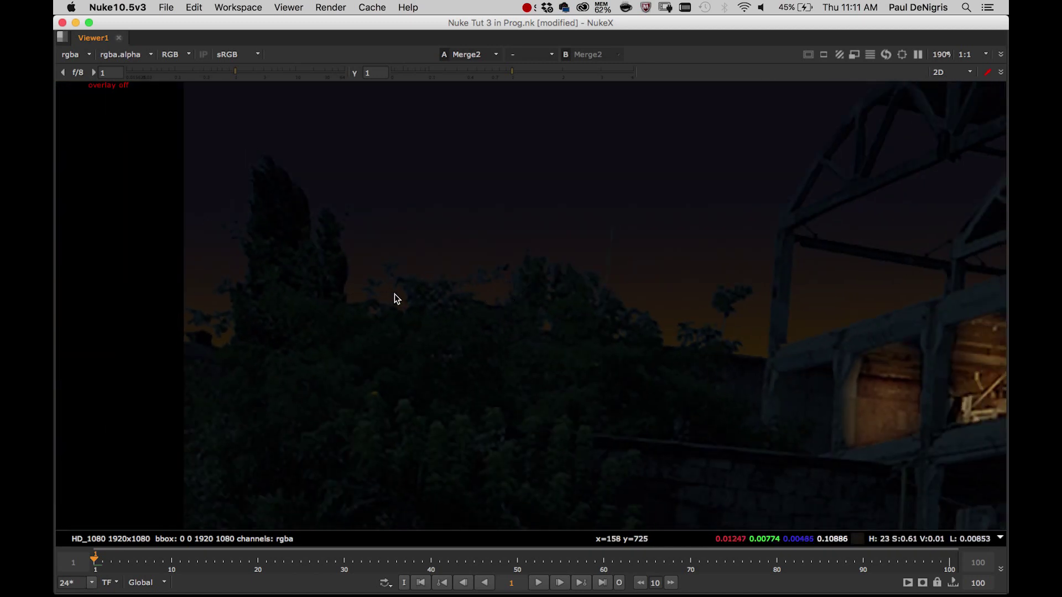
pyautogui.scroll(5, 420, 287)
pyautogui.scroll(-8, 440, 271)
pyautogui.moveTo(519, 299); pyautogui.dragTo(421, 282, button='middle')
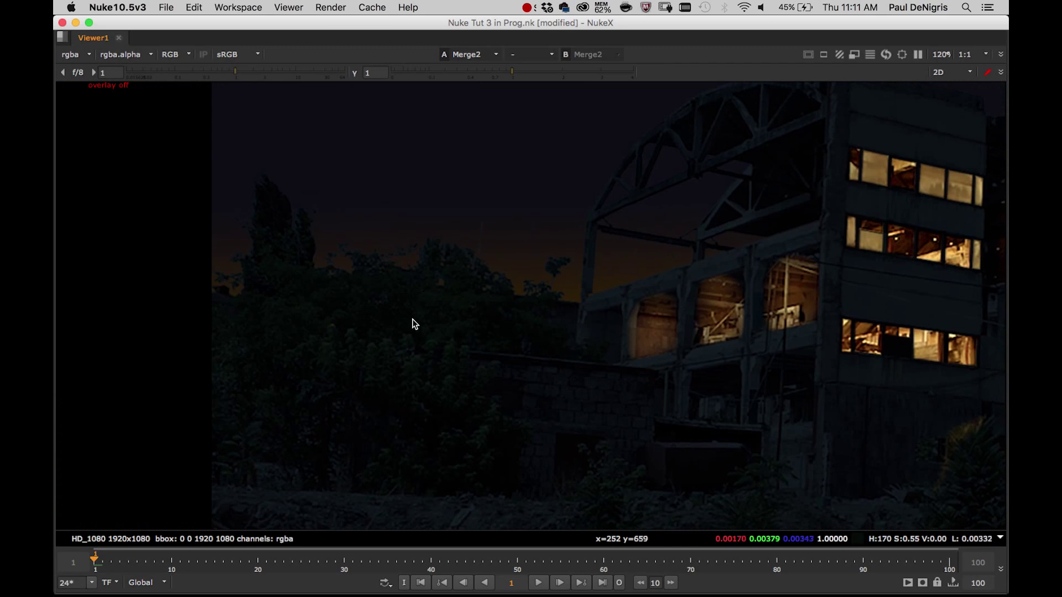
pyautogui.press('space')
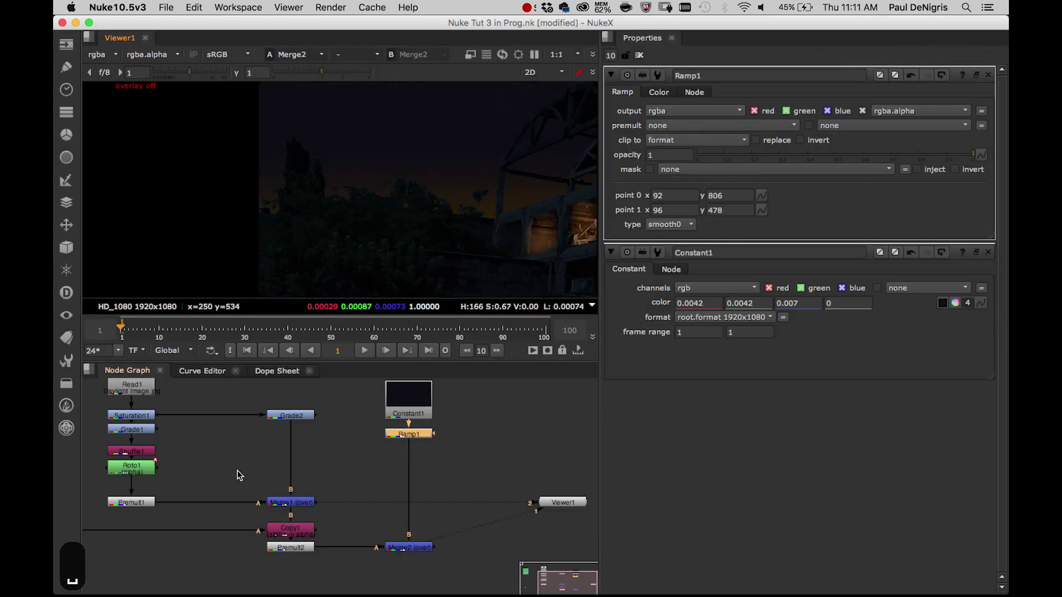
# Make room above Roto2 and insert an Erode (filter) node between Invert1 and Roto2.
pyautogui.moveTo(290, 452); pyautogui.dragTo(558, 501, button='middle')
pyautogui.moveTo(242, 463); pyautogui.dragTo(243, 493)
pyautogui.moveTo(412, 244); pyautogui.dragTo(338, 241, button='middle')
pyautogui.moveTo(254, 491)
pyautogui.mouseDown(button='middle')
pyautogui.moveTo(247, 506)
pyautogui.moveTo(248, 483)
pyautogui.mouseUp(button='middle')
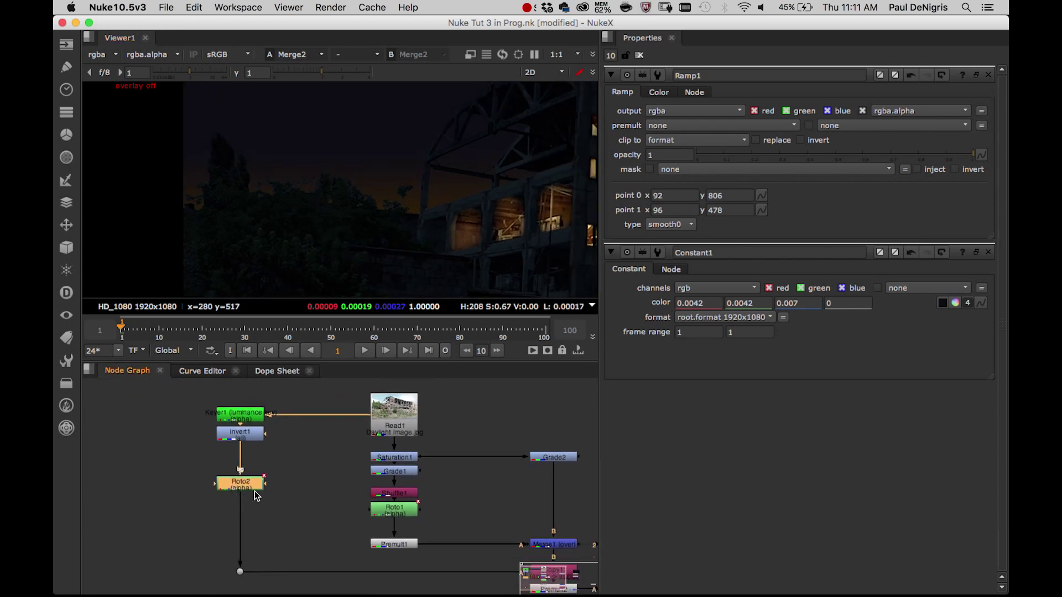
pyautogui.moveTo(256, 491); pyautogui.dragTo(257, 510)
pyautogui.click(252, 437)
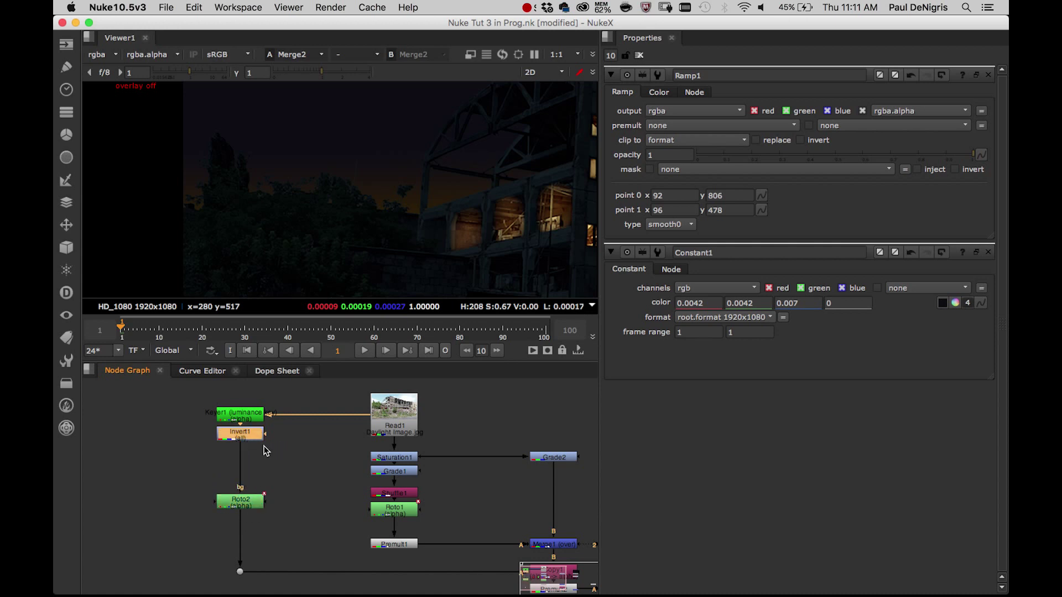
pyautogui.press('Tab')
pyautogui.write('er')
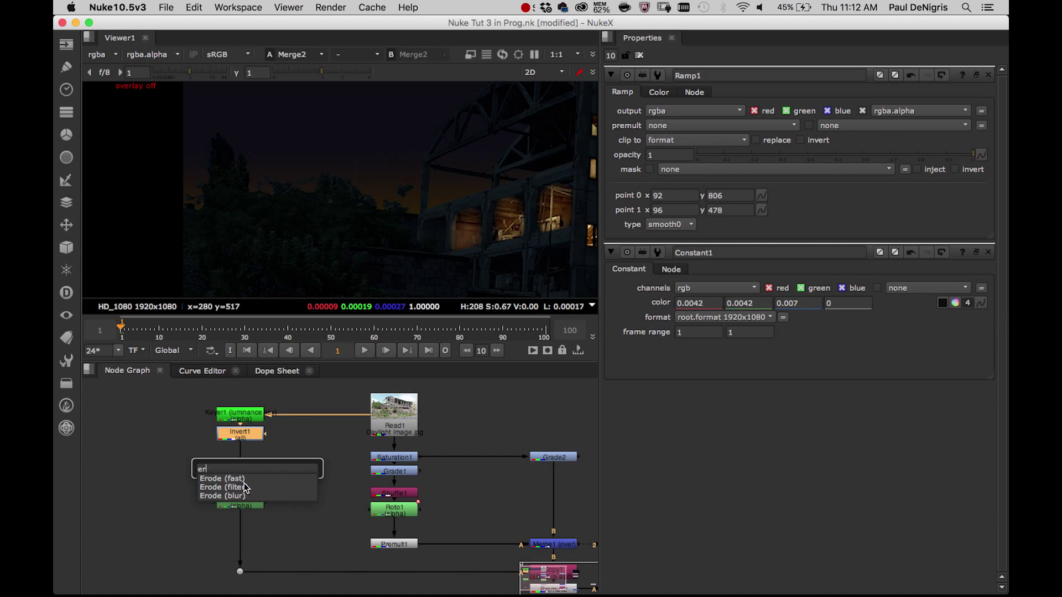
pyautogui.click(244, 488)
pyautogui.moveTo(256, 460); pyautogui.dragTo(255, 466)
# Disable and re-enable FilterErode1 repeatedly to compare the tree edges with and without the erosion.
pyautogui.scroll(4, 325, 209)
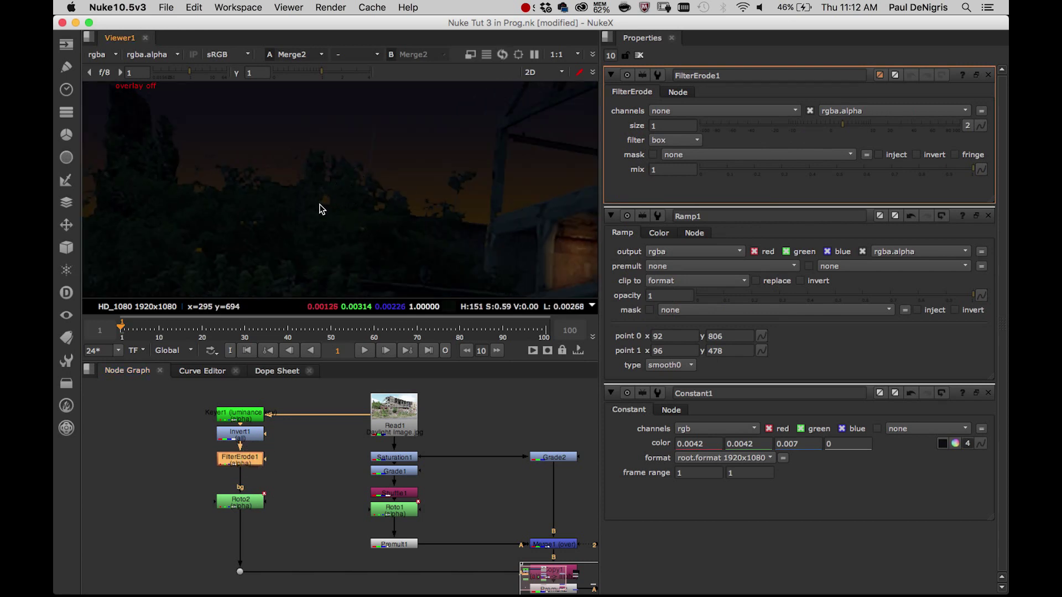
pyautogui.moveTo(301, 210); pyautogui.dragTo(368, 247, button='middle')
pyautogui.scroll(3, 363, 211)
pyautogui.scroll(-2, 347, 248)
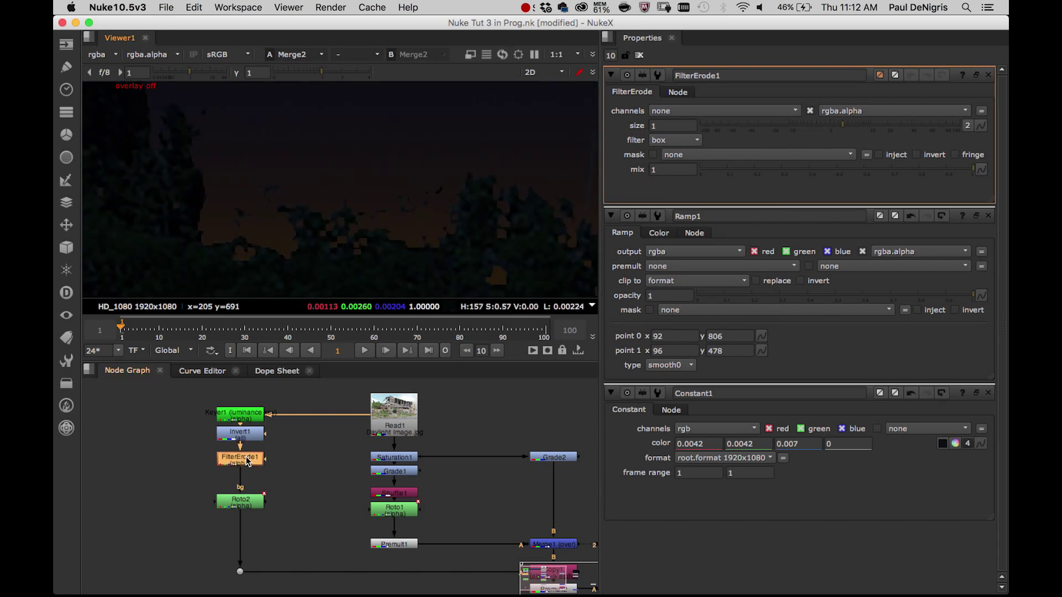
pyautogui.press('d')
pyautogui.press('d')
pyautogui.press('d')
pyautogui.press('d')
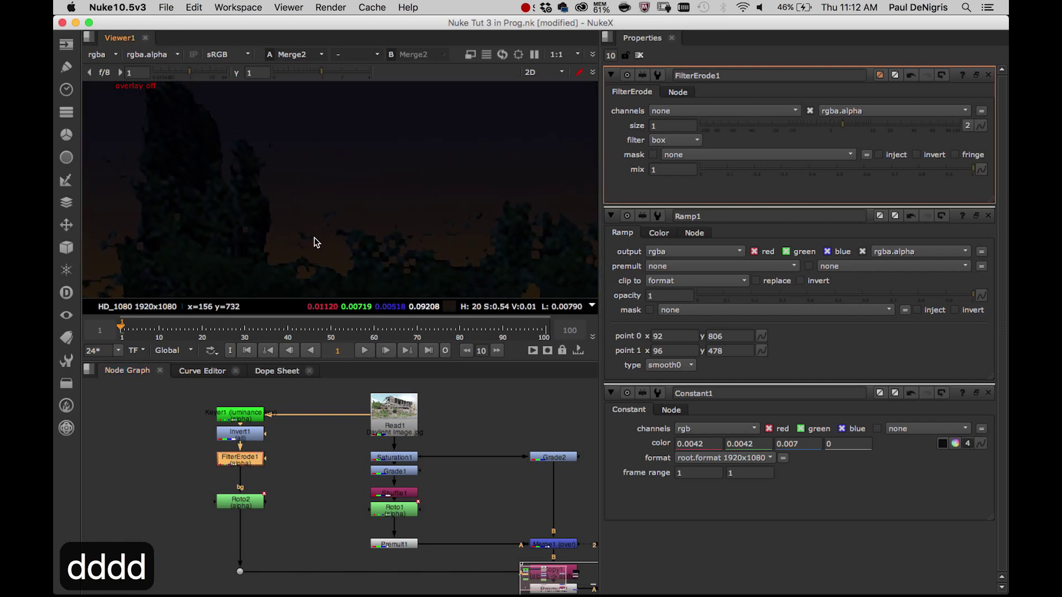
# Try the alternative filter types on FilterErode1 against the tree edges and settle on gaussian.
pyautogui.scroll(2, 379, 221)
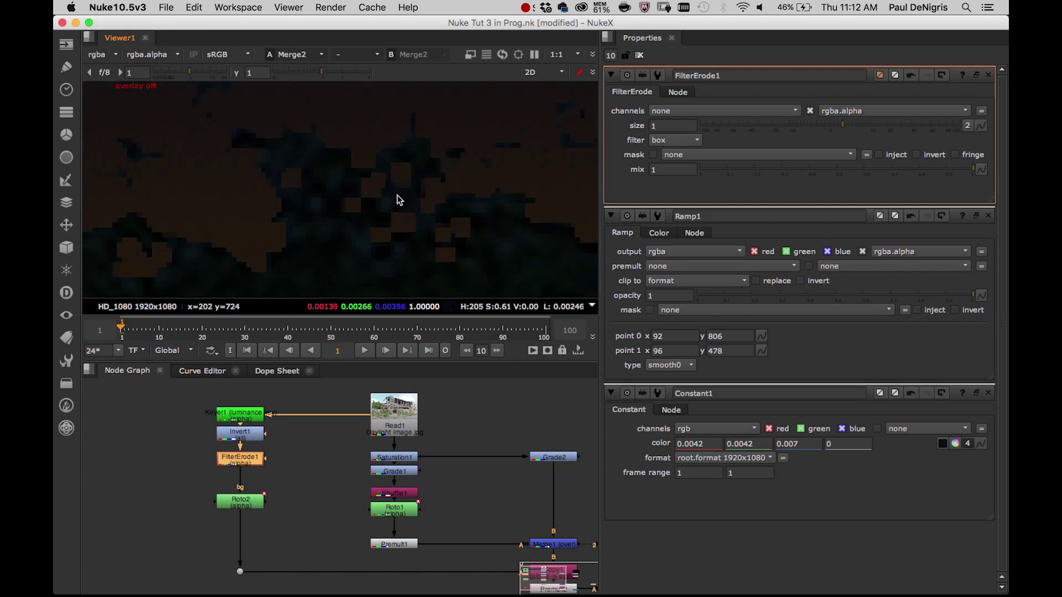
pyautogui.click(676, 141)
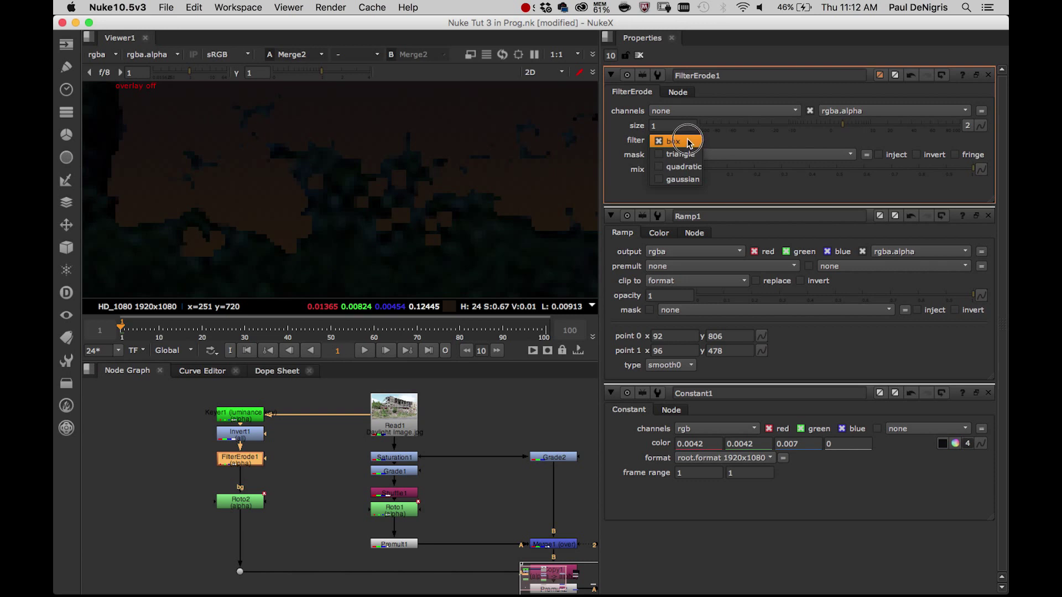
pyautogui.click(685, 154)
pyautogui.click(679, 141)
pyautogui.click(691, 154)
pyautogui.click(675, 140)
pyautogui.click(682, 154)
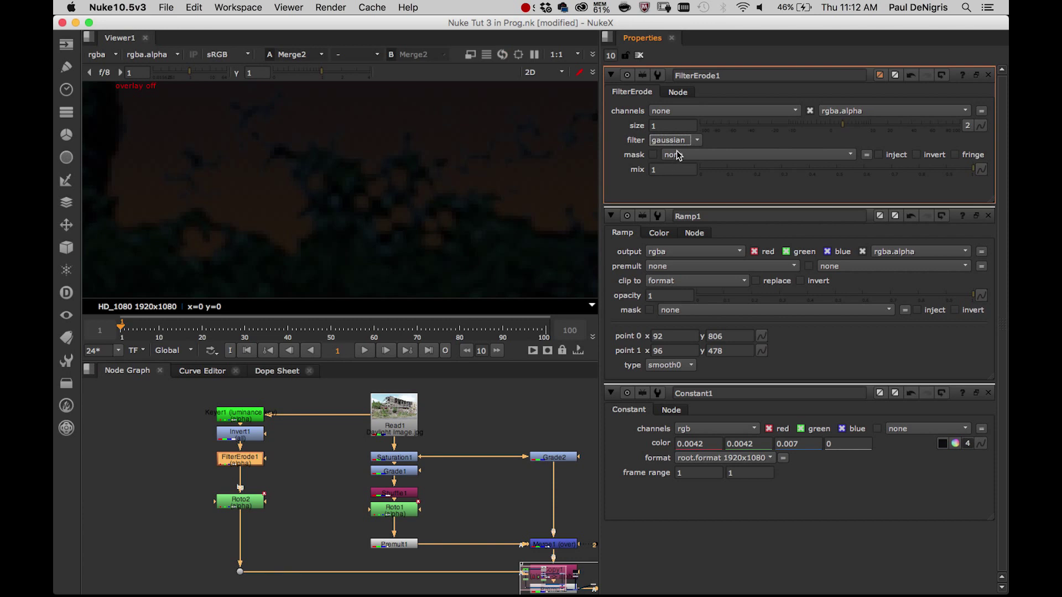
# Try FilterErode1 sizes between 1 and 2 and set the size to 1.3.
pyautogui.moveTo(670, 124); pyautogui.dragTo(587, 151)
pyautogui.press('Up')
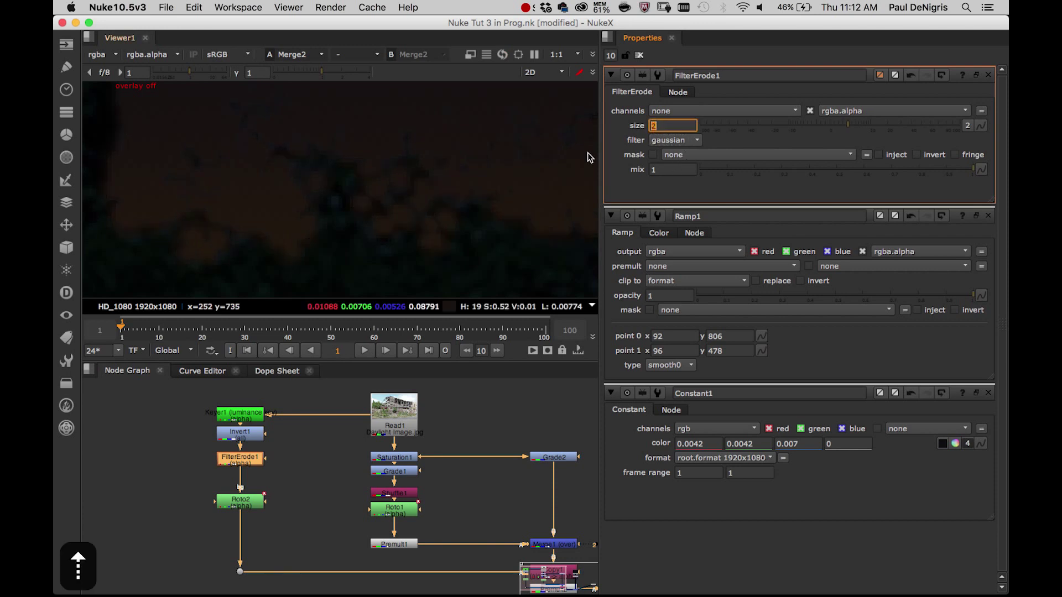
pyautogui.press('Down')
pyautogui.press('Right')
pyautogui.press('Up')
pyautogui.press('Up')
pyautogui.press('Up')
pyautogui.press('Up')
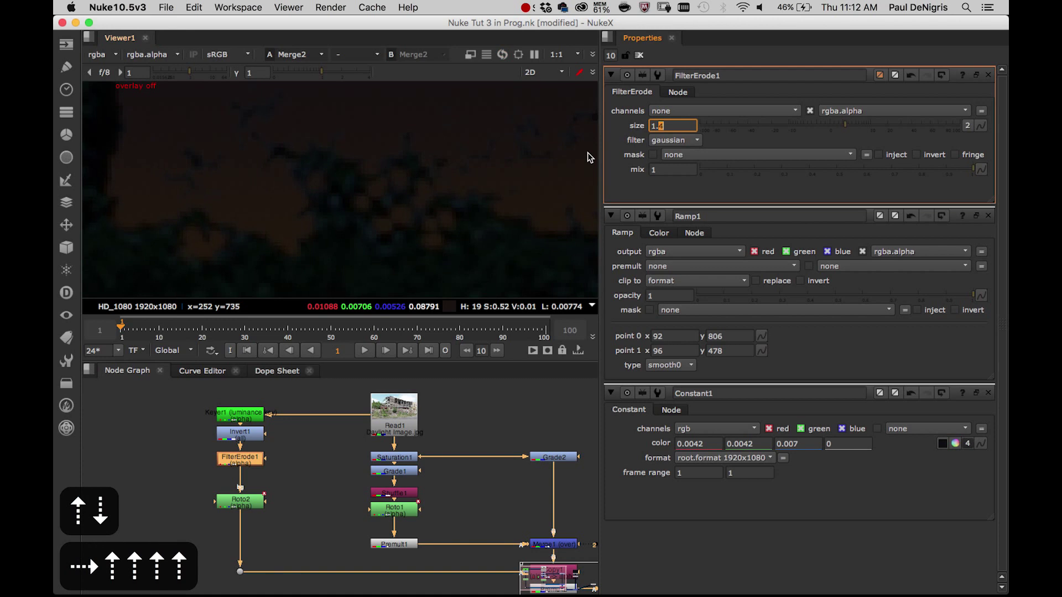
pyautogui.press('Down')
pyautogui.press('Up')
pyautogui.press('Down')
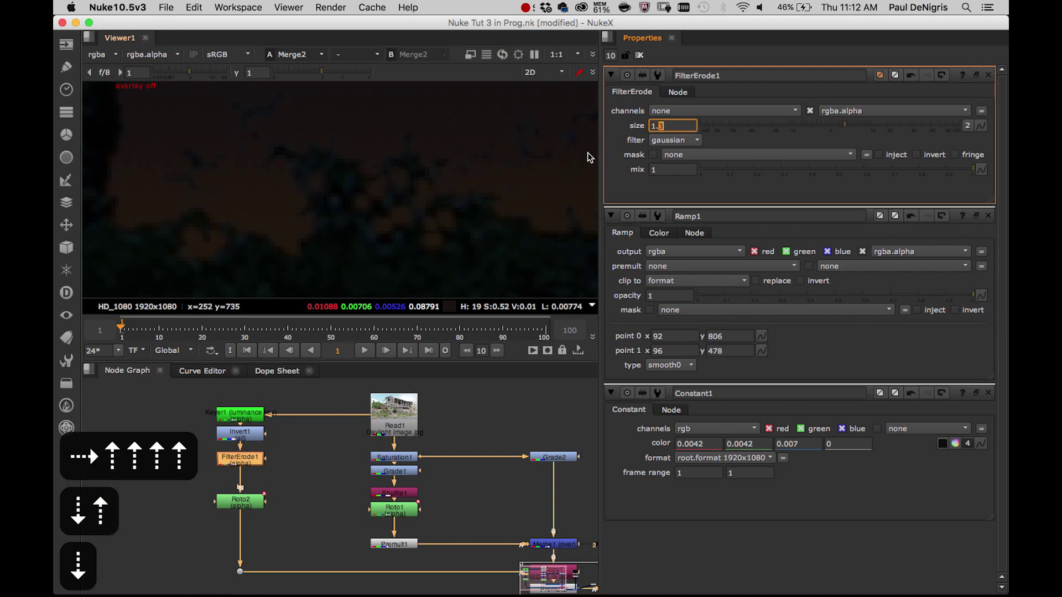
# Toggle FilterErode1 off and on repeatedly to compare the eroded and original edges of the trees against the orange horizon.
pyautogui.scroll(-6, 285, 244)
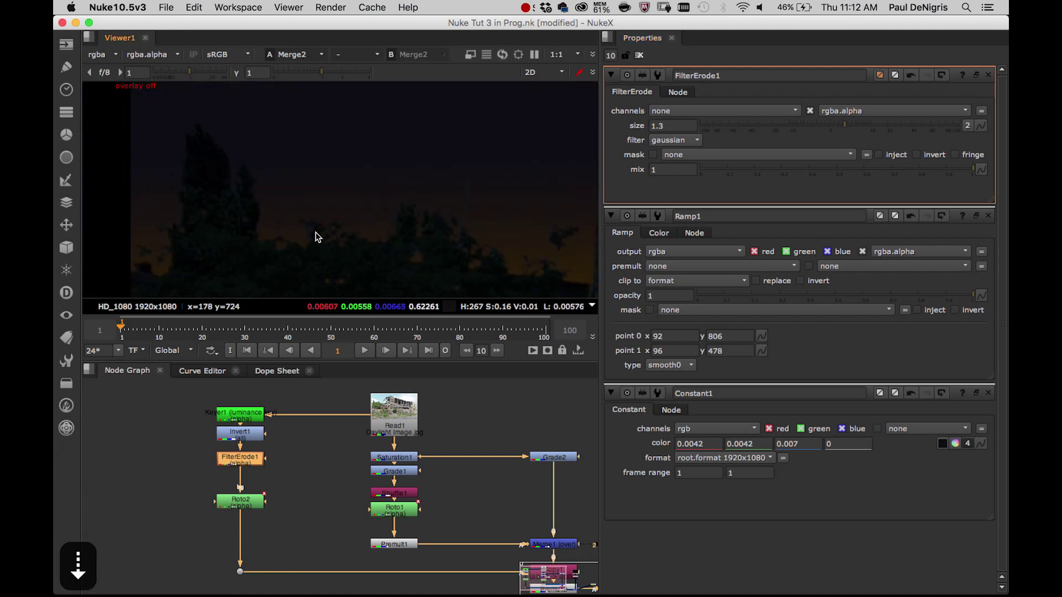
pyautogui.scroll(-4, 357, 212)
pyautogui.moveTo(366, 211); pyautogui.dragTo(414, 187, button='middle')
pyautogui.scroll(8, 357, 230)
pyautogui.scroll(3, 443, 191)
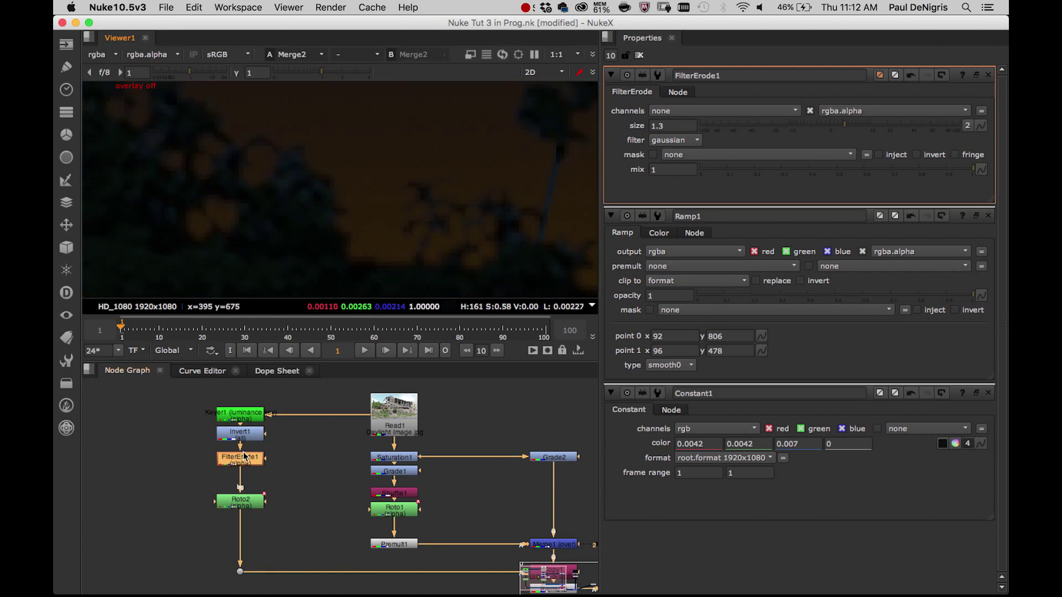
pyautogui.press('d')
pyautogui.press('d')
pyautogui.press('d')
pyautogui.press('d')
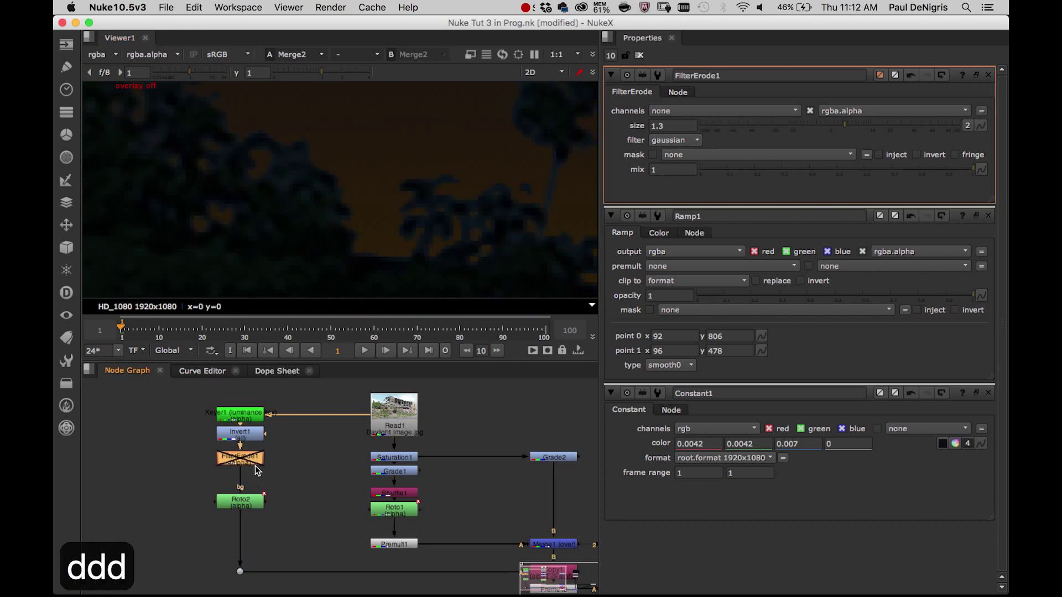
pyautogui.press('d')
pyautogui.press('d')
pyautogui.press('d')
pyautogui.press('d')
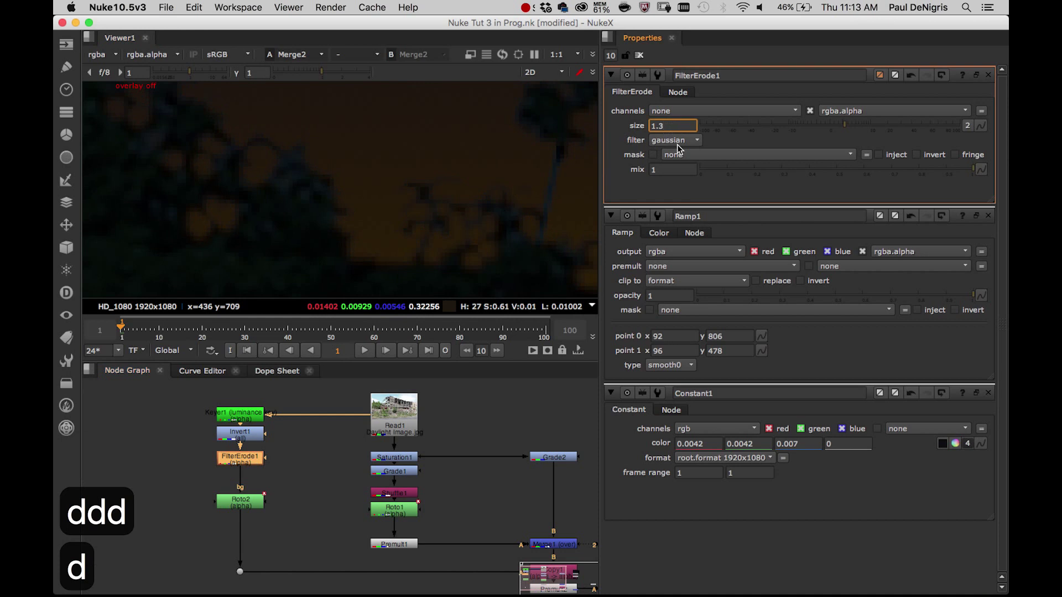
# Reduce the FilterErode1 size to 1.1 and compare the tree edges with the node disabled and enabled.
pyautogui.press('Left')
pyautogui.press('Down')
pyautogui.press('Up')
pyautogui.press('Down')
pyautogui.press('Down')
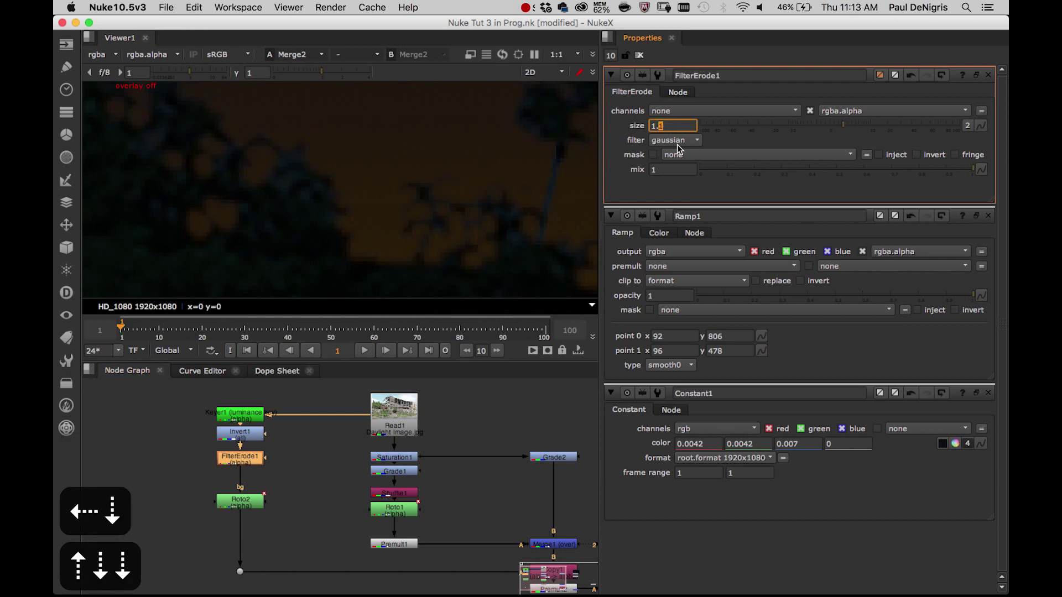
pyautogui.press('d')
pyautogui.press('d')
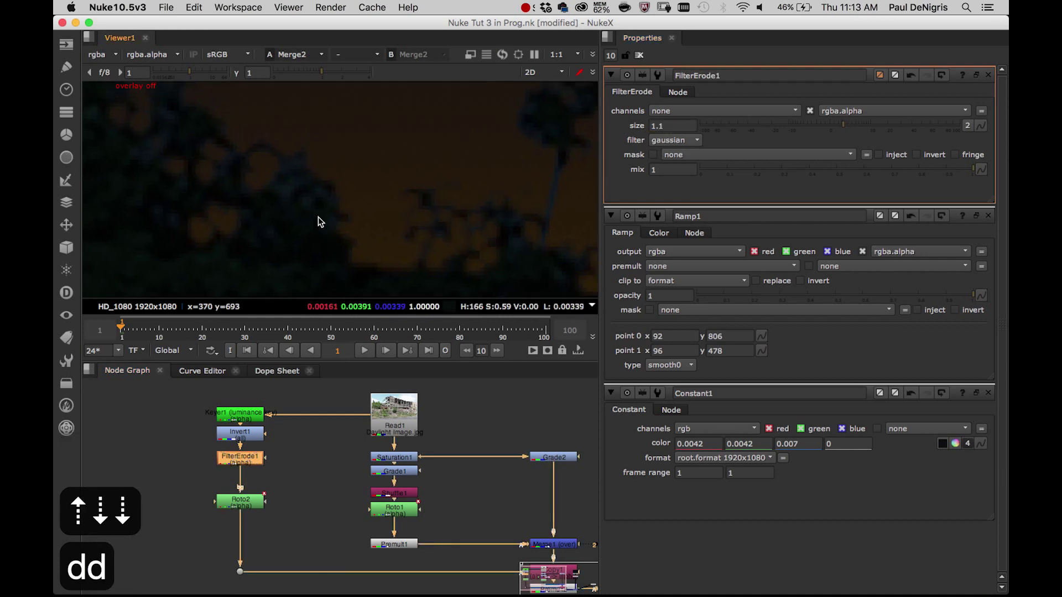
# Inspect more of the tree line, and view the full composite framed in a maximized viewer.
pyautogui.moveTo(372, 182); pyautogui.dragTo(271, 204, button='middle')
pyautogui.moveTo(381, 182); pyautogui.dragTo(289, 198, button='middle')
pyautogui.press('h')
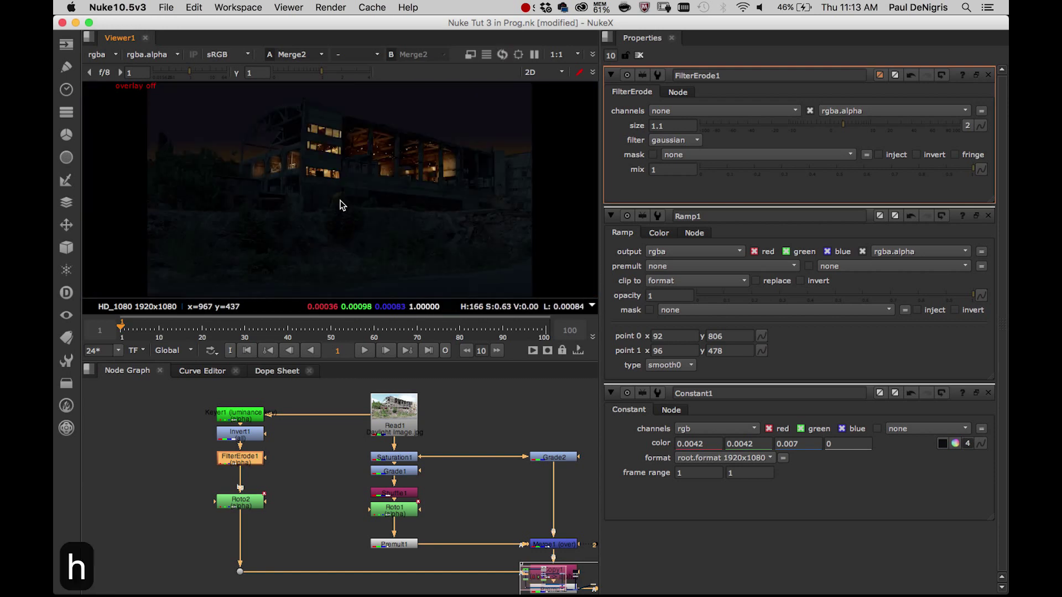
pyautogui.press('space')
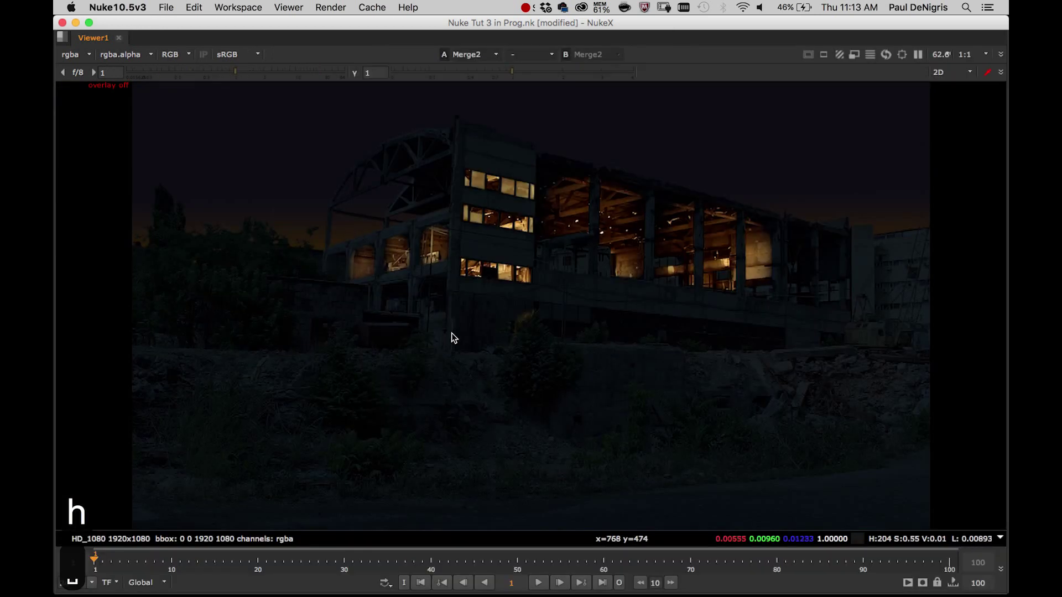